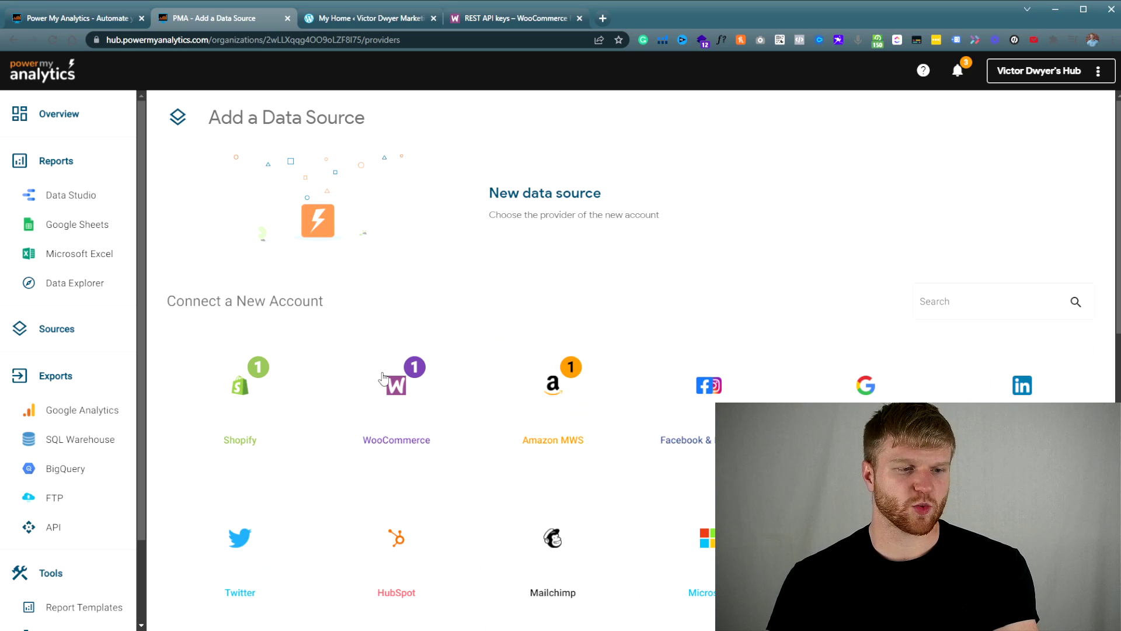
Step: Open the WooCommerce Add Account form in Power My Analytics, then switch to the WordPress My Home tab
click(383, 378)
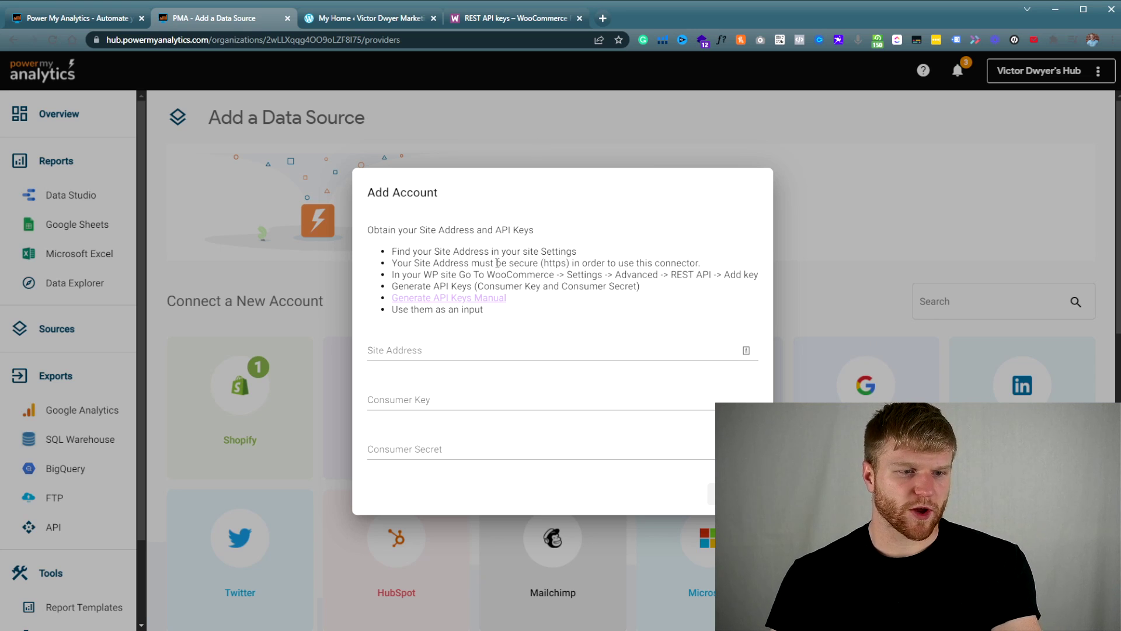
click(352, 19)
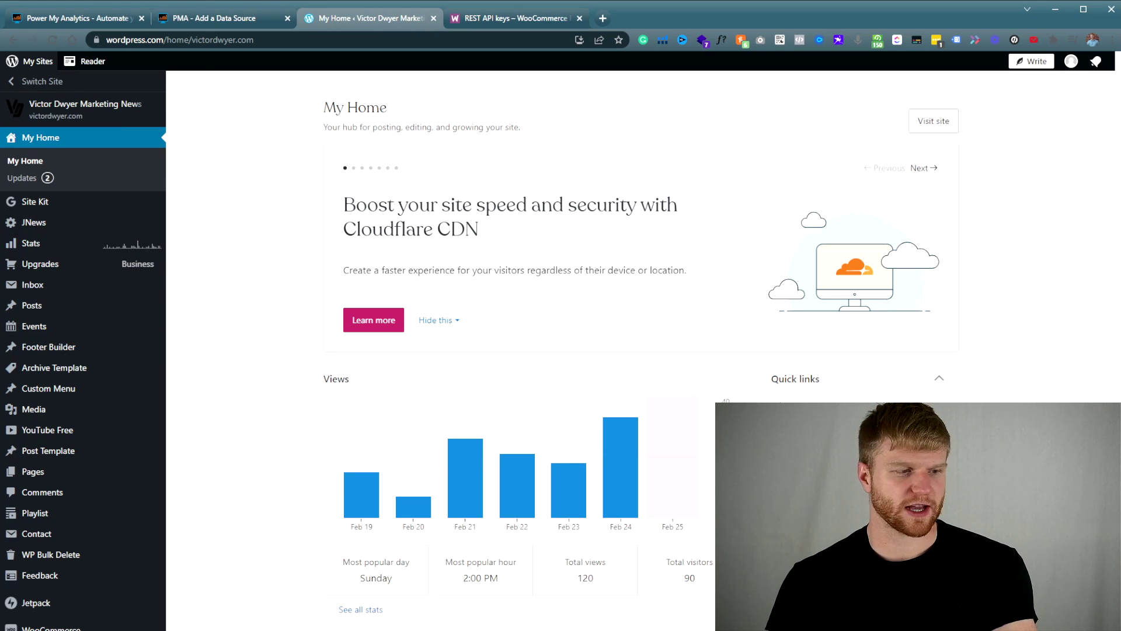
Step: Go to the WooCommerce home page and then its Settings from the WordPress sidebar
scroll(53, 456, down, 7)
mouse_move(61, 447)
scroll(61, 455, down, 1)
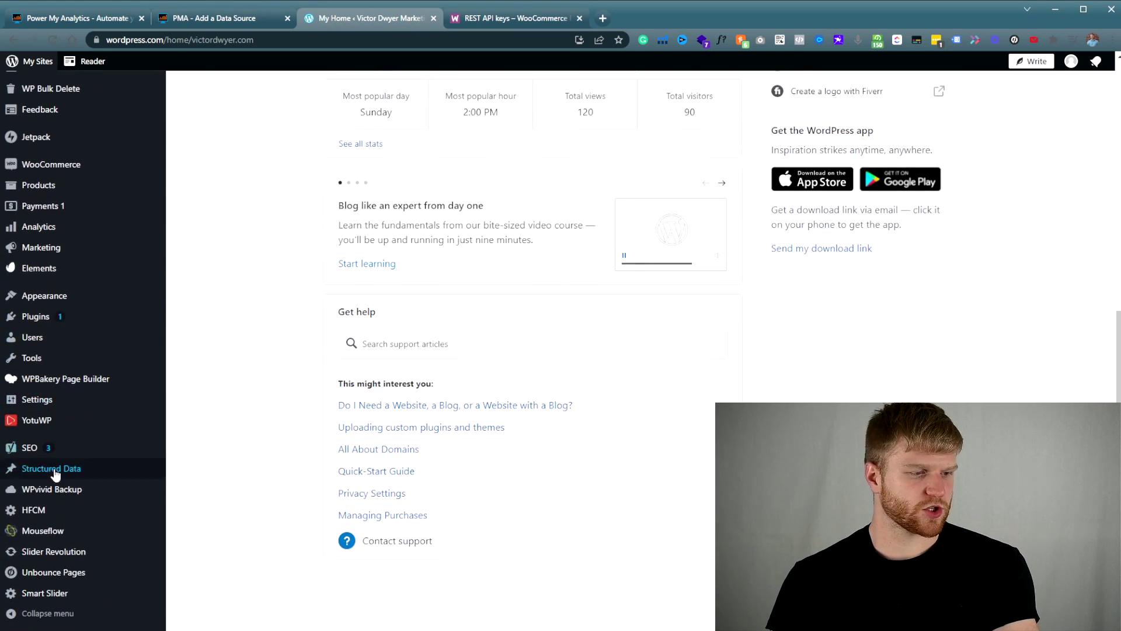
scroll(79, 497, up, 4)
scroll(86, 444, down, 1)
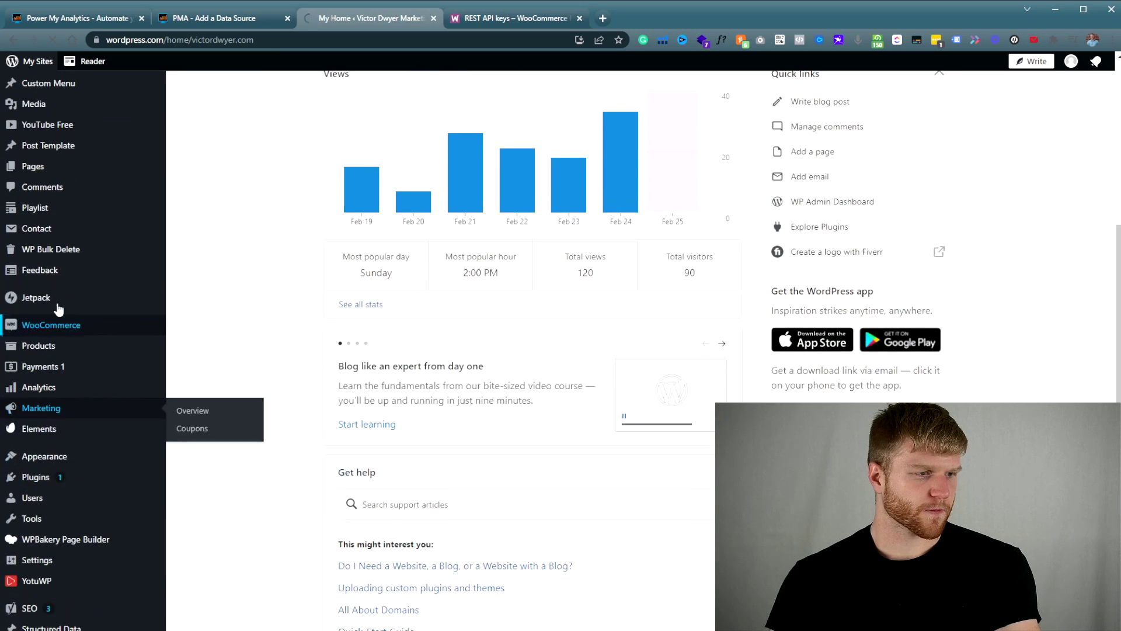
click(76, 327)
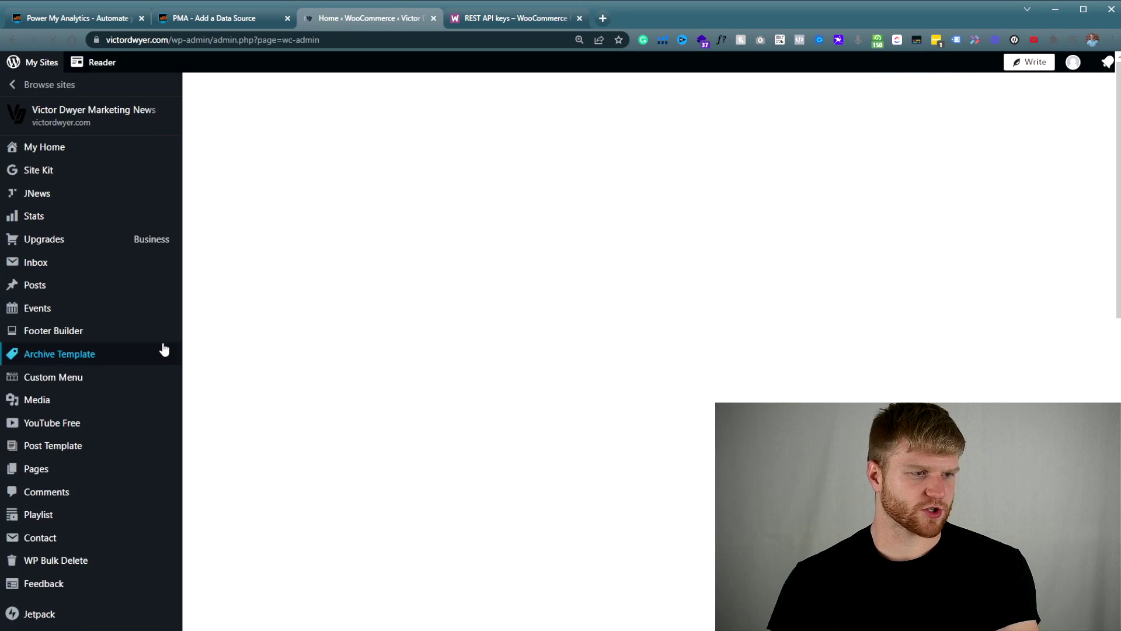
scroll(93, 386, down, 5)
click(51, 449)
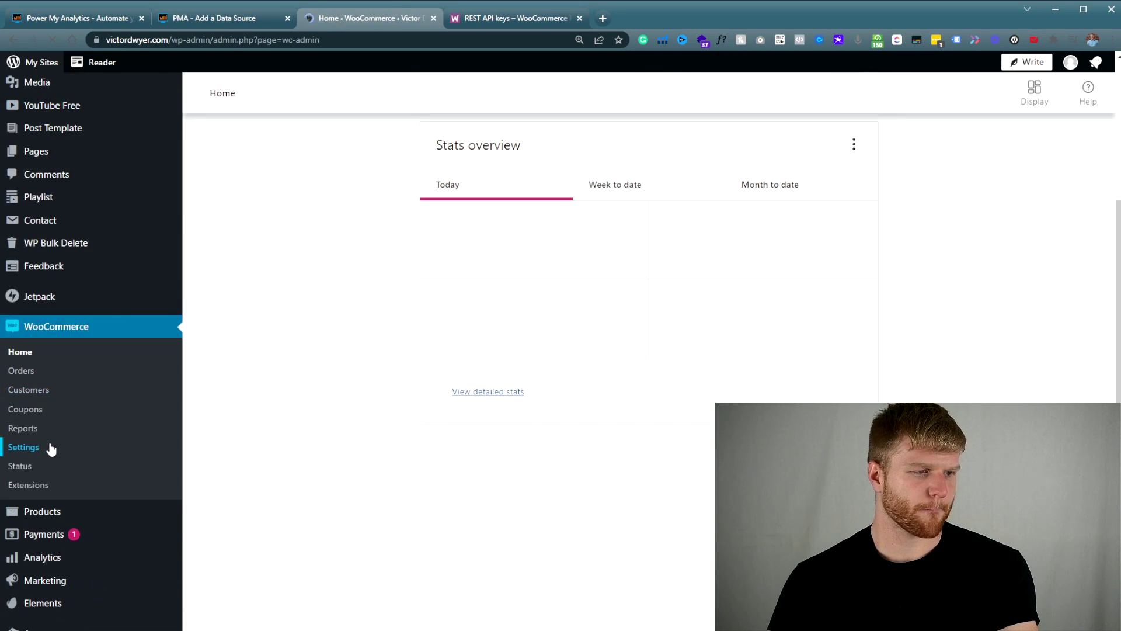
Step: Open the REST API keys section under WooCommerce's Advanced settings
scroll(344, 349, up, 2)
scroll(345, 349, up, 5)
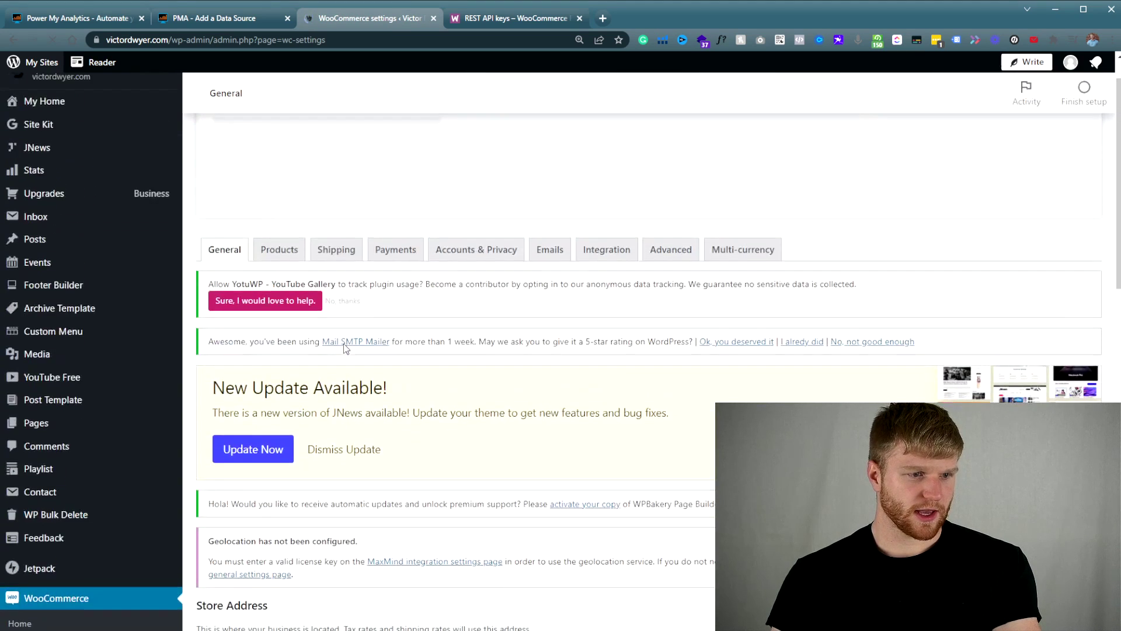
scroll(475, 193, down, 1)
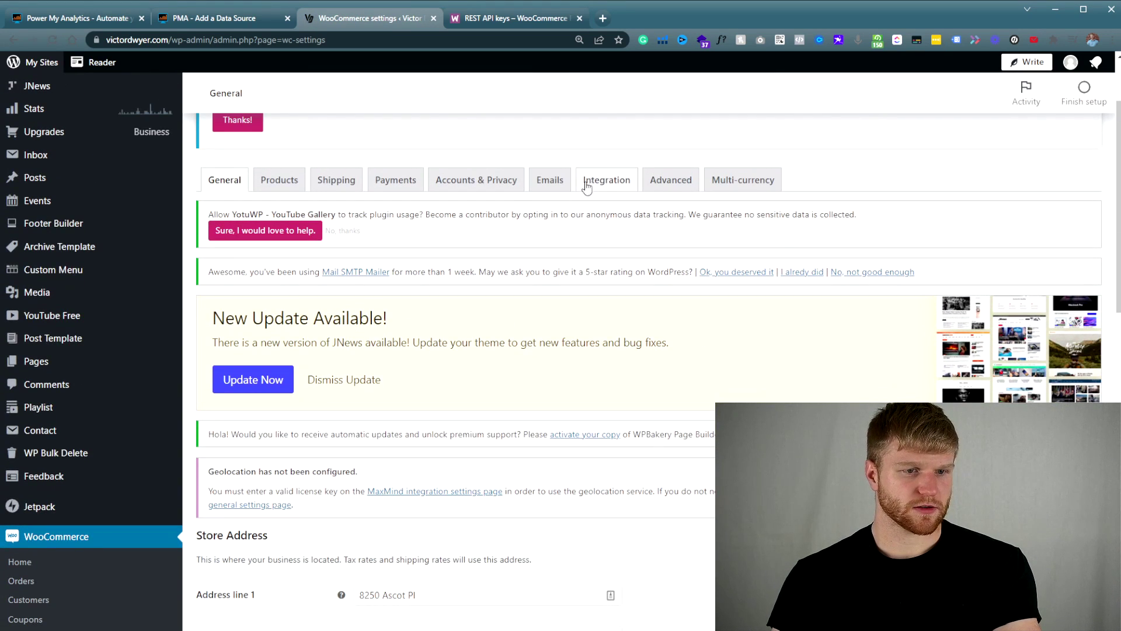
click(697, 184)
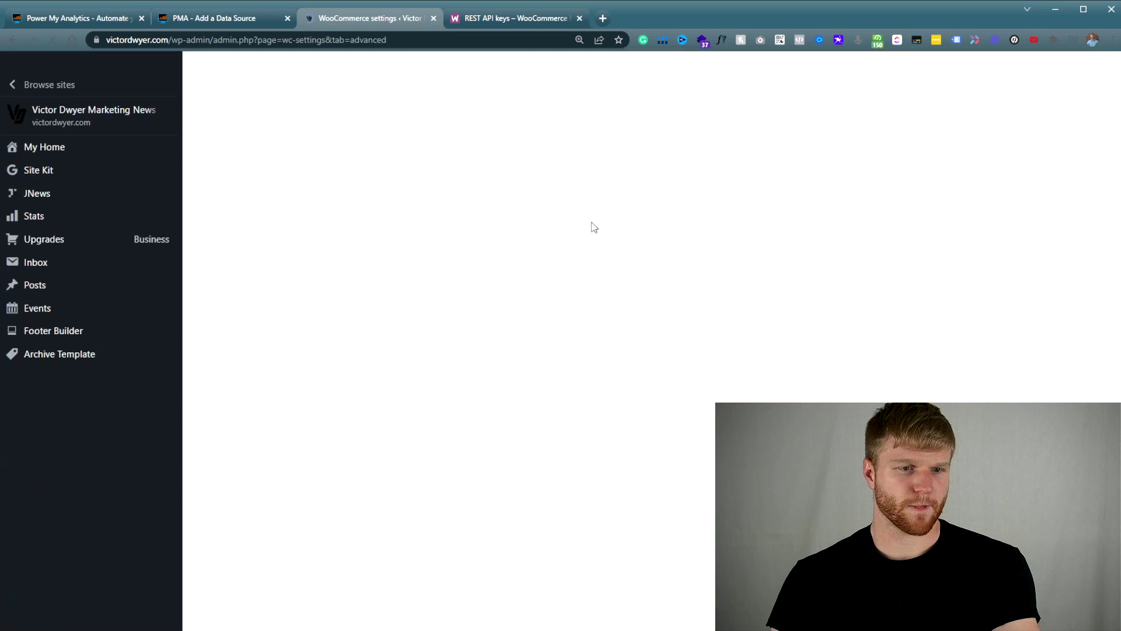
scroll(514, 225, up, 9)
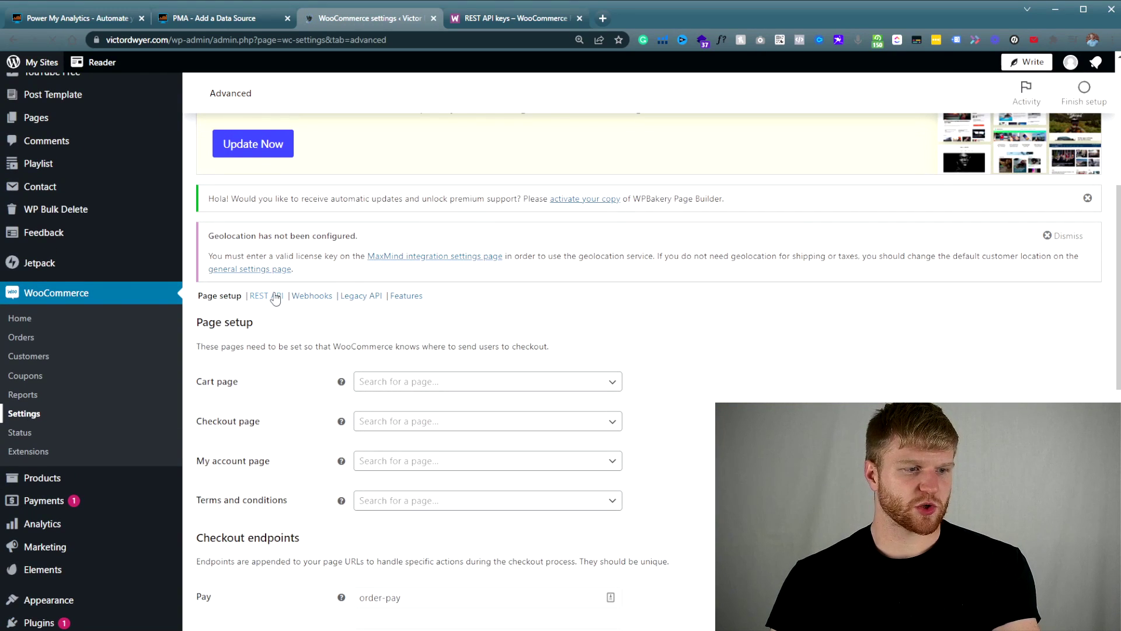
click(275, 296)
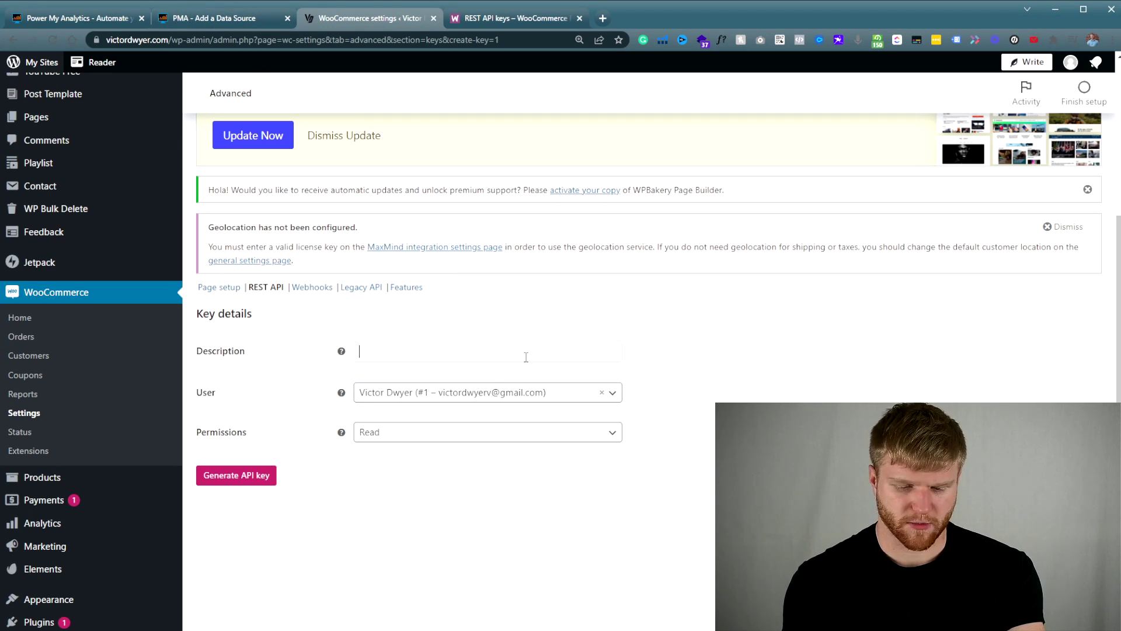
Step: Generate the API key and paste its consumer key into the Power My Analytics form
click(221, 480)
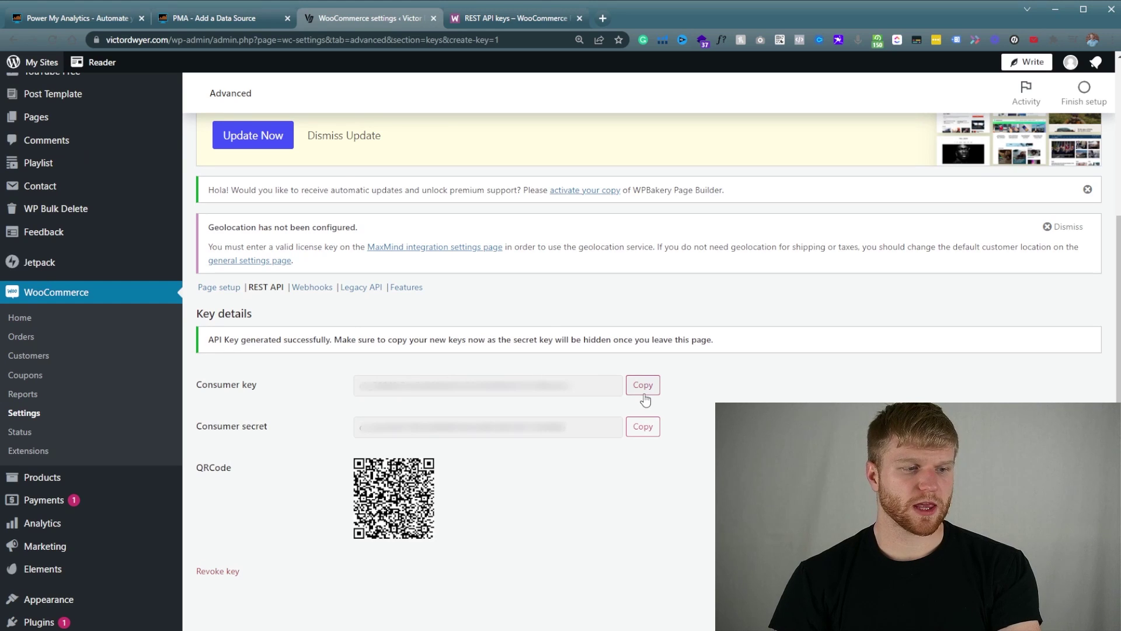
click(644, 392)
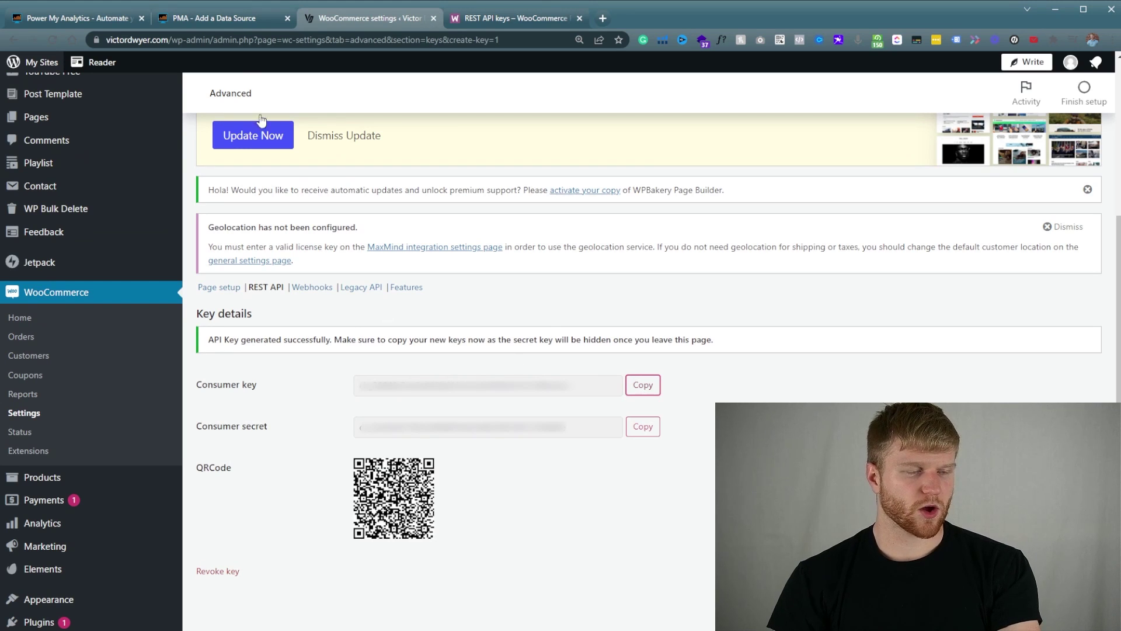
click(225, 18)
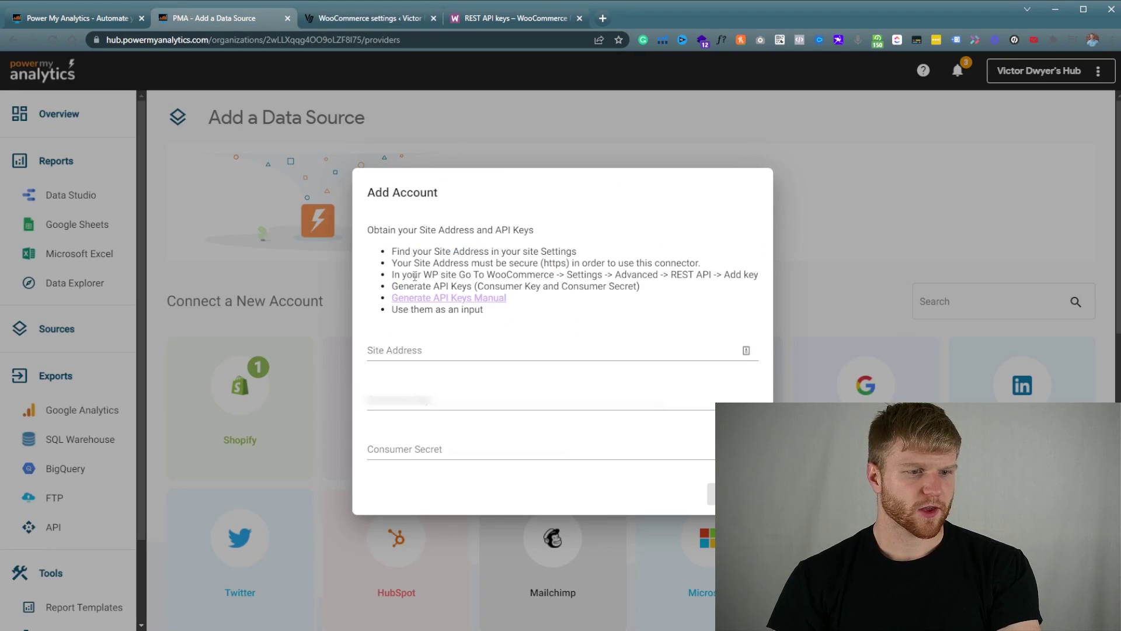
click(466, 398)
key(ctrl+v)
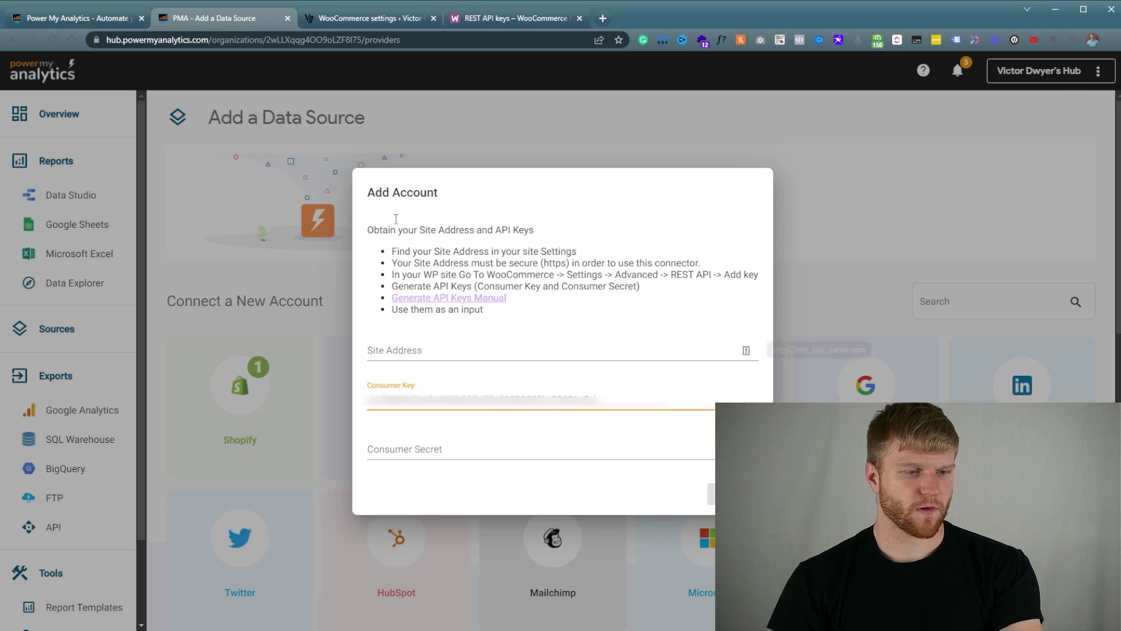
Step: Copy the consumer secret into the form's Consumer Secret field
click(355, 23)
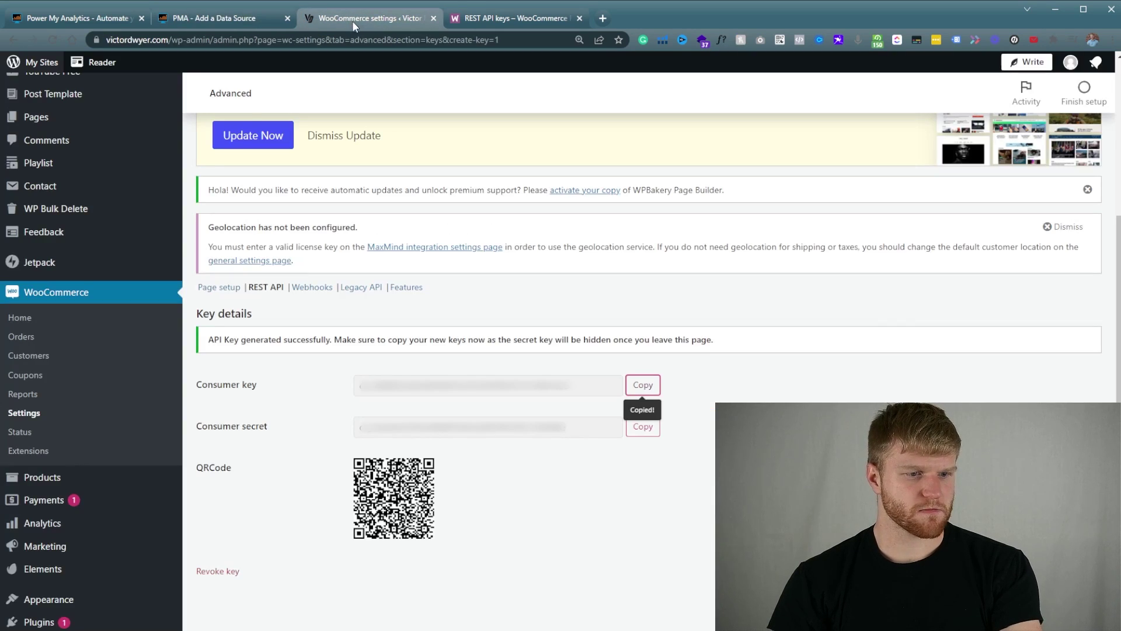
click(643, 426)
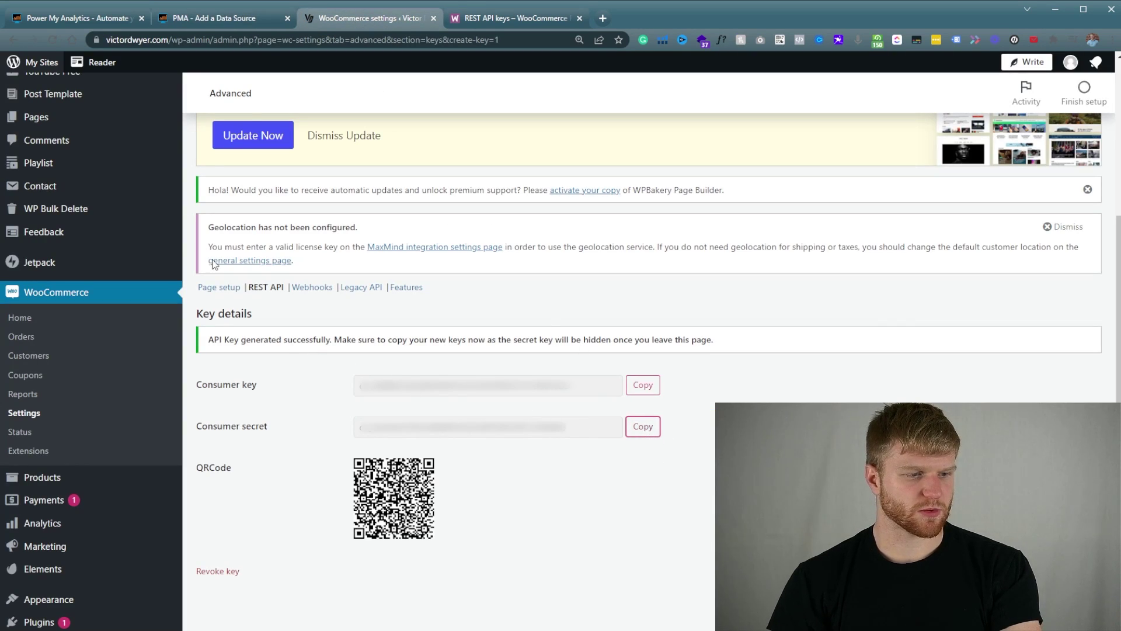
click(216, 18)
click(402, 449)
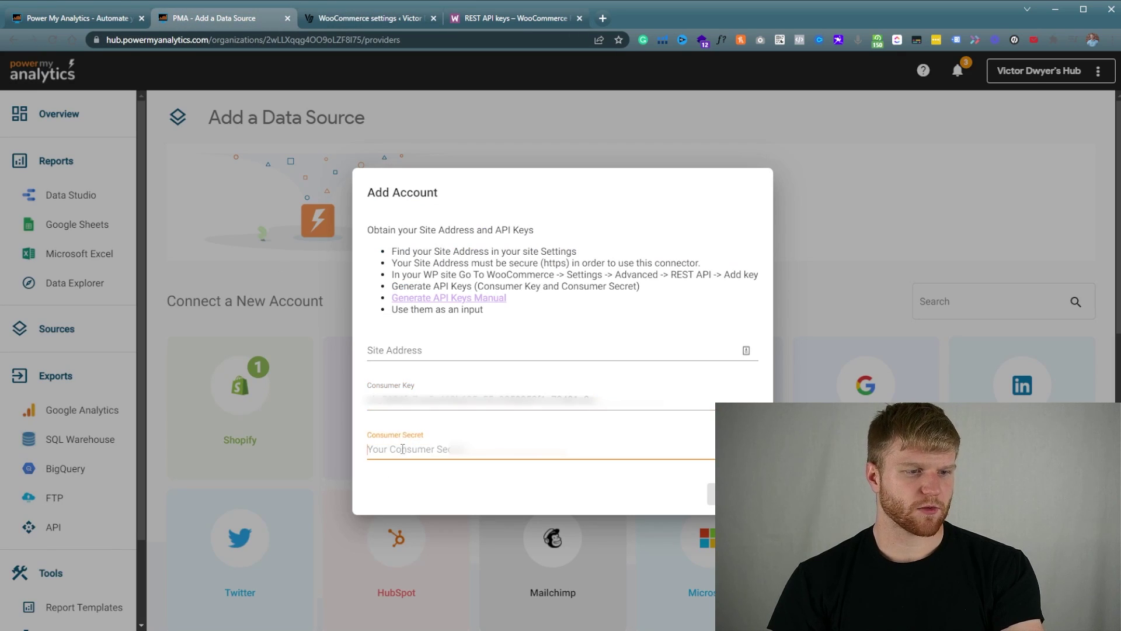
key(ctrl+v)
Step: Copy the site's https address from the browser into the Site Address field
click(380, 350)
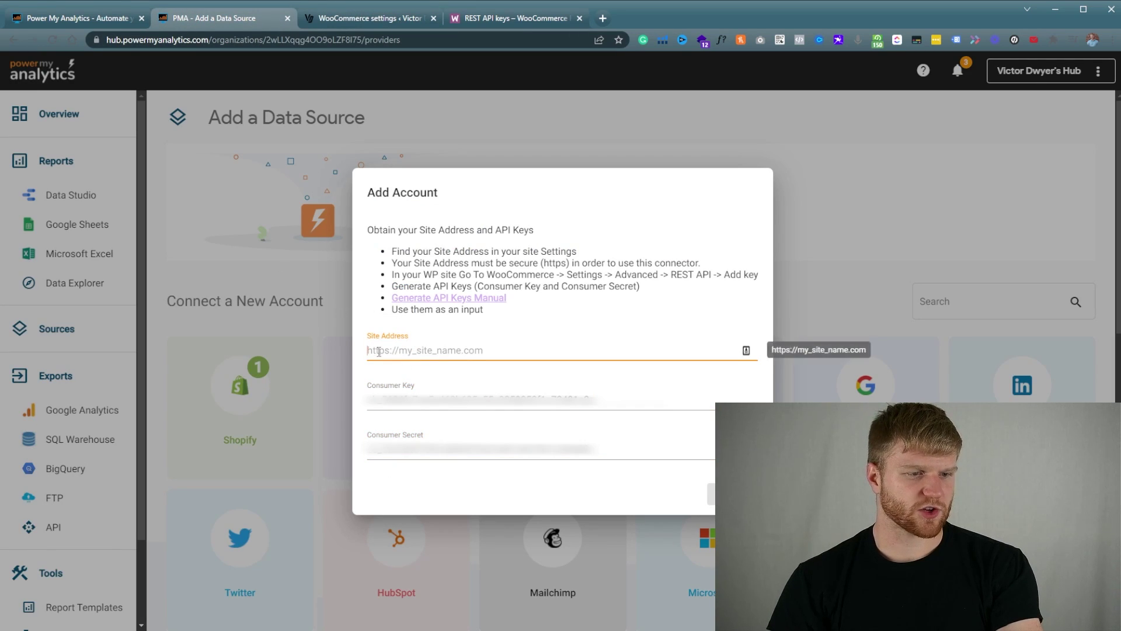
click(374, 18)
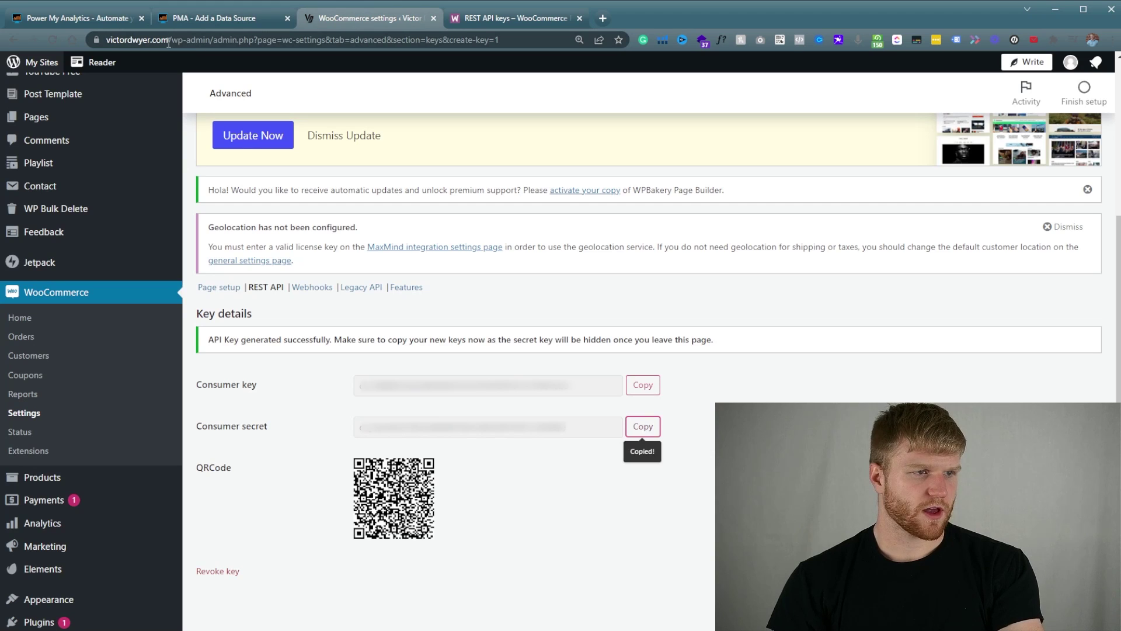
drag(169, 43, 53, 52)
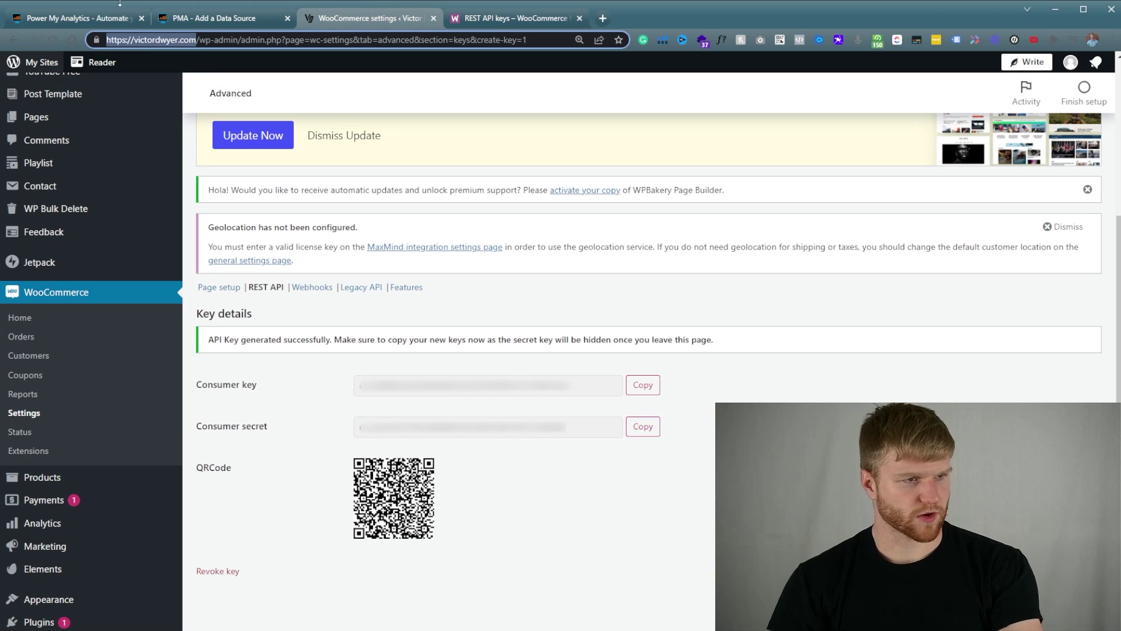
key(ctrl+c)
click(177, 19)
key(ctrl+v)
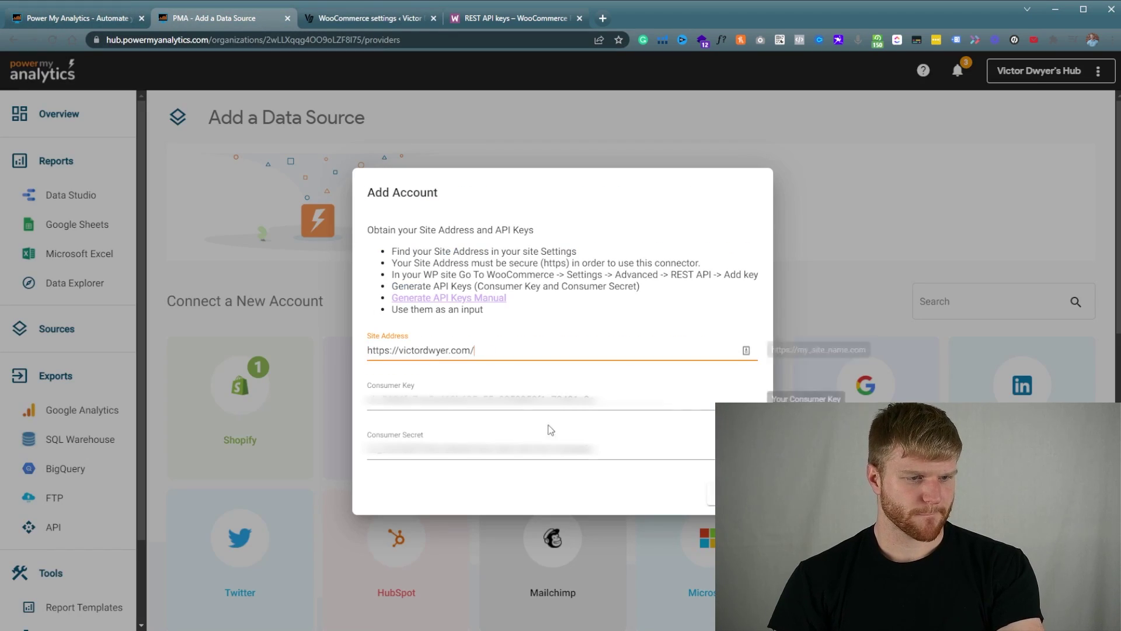
Step: Connect the WooCommerce account, then pick the WooCommerce connector for a Data Studio report
click(737, 495)
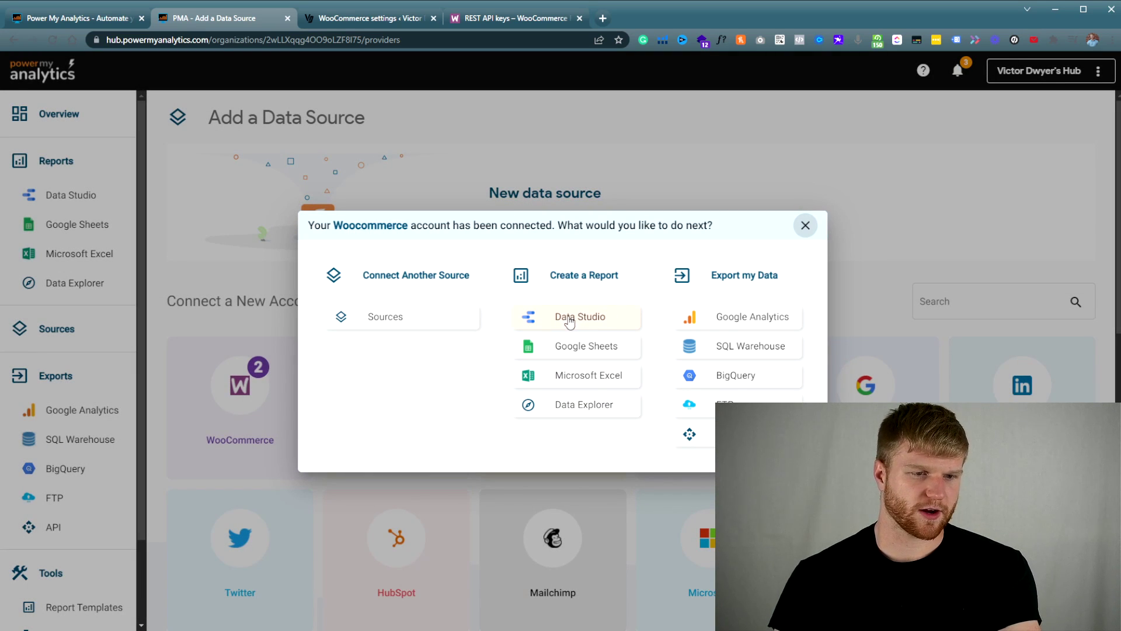
click(569, 320)
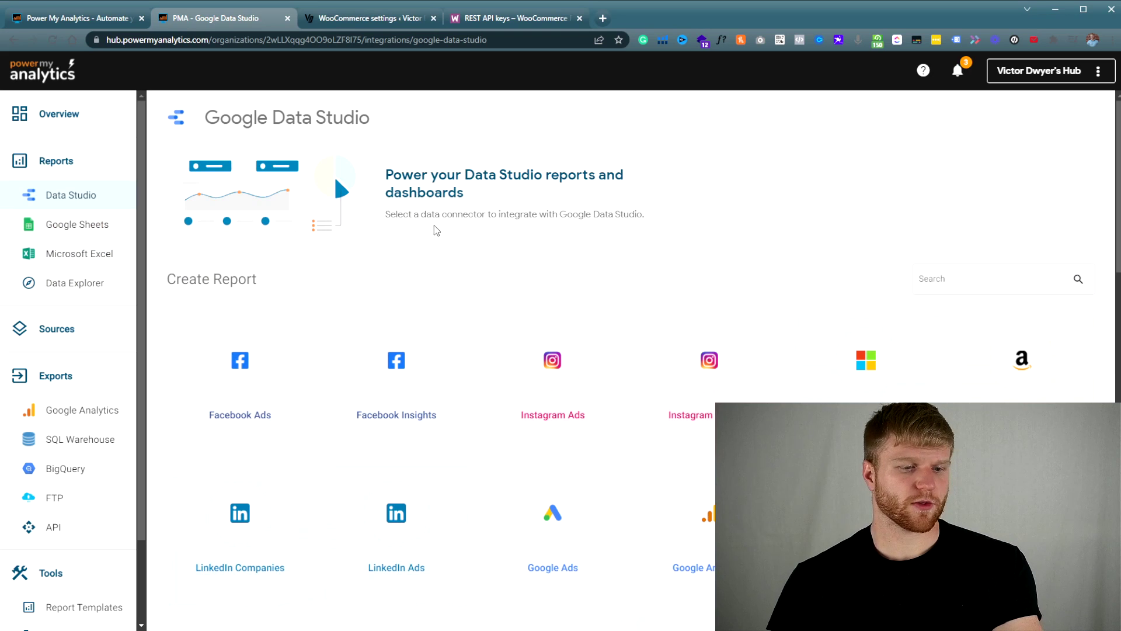
scroll(433, 226, down, 19)
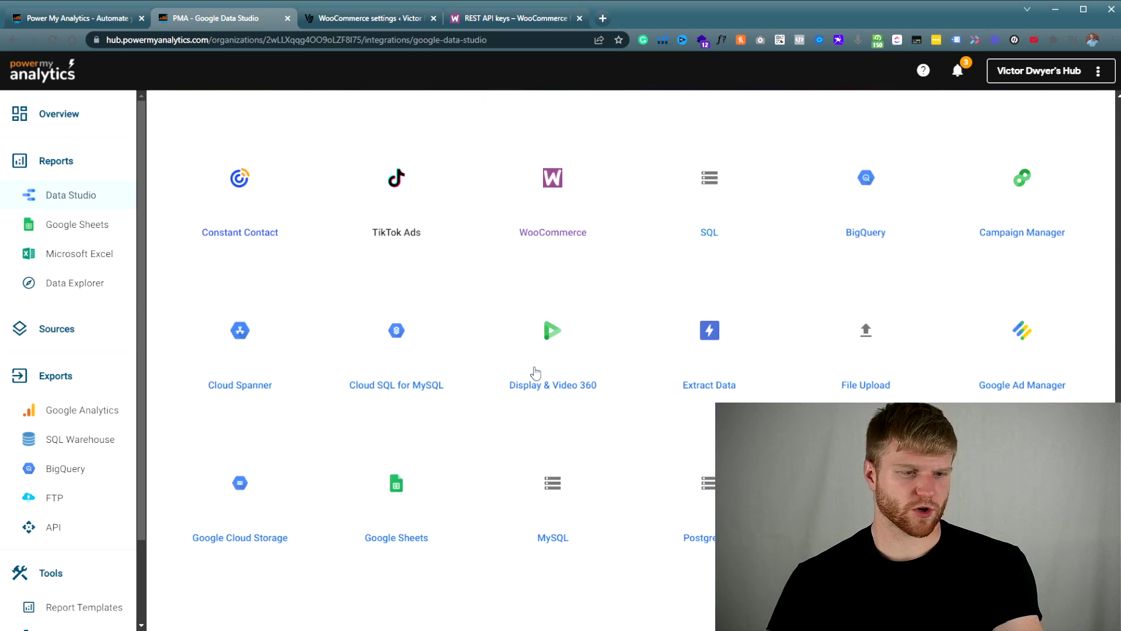
click(549, 199)
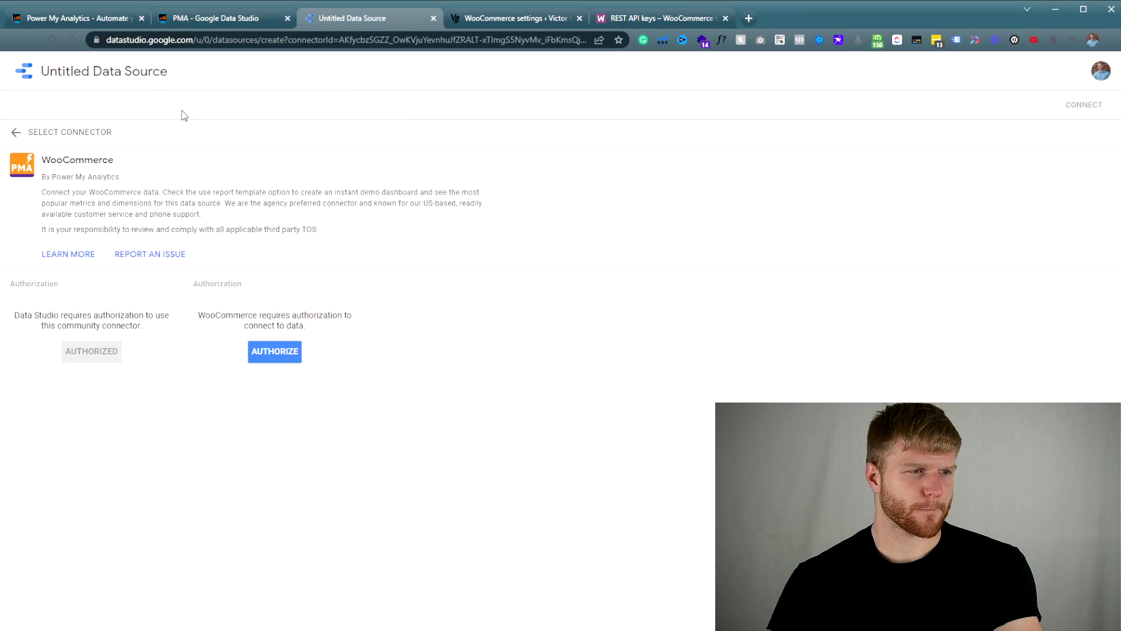
Step: Name the new data source 'WooCommerce Test'
click(157, 72)
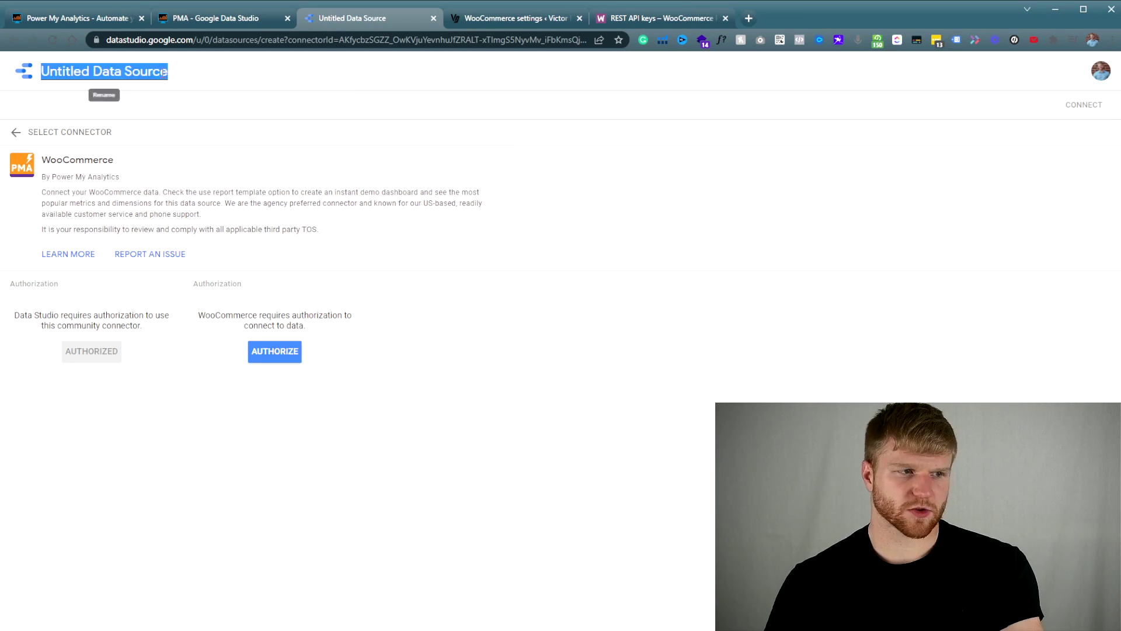
text(WooCom)
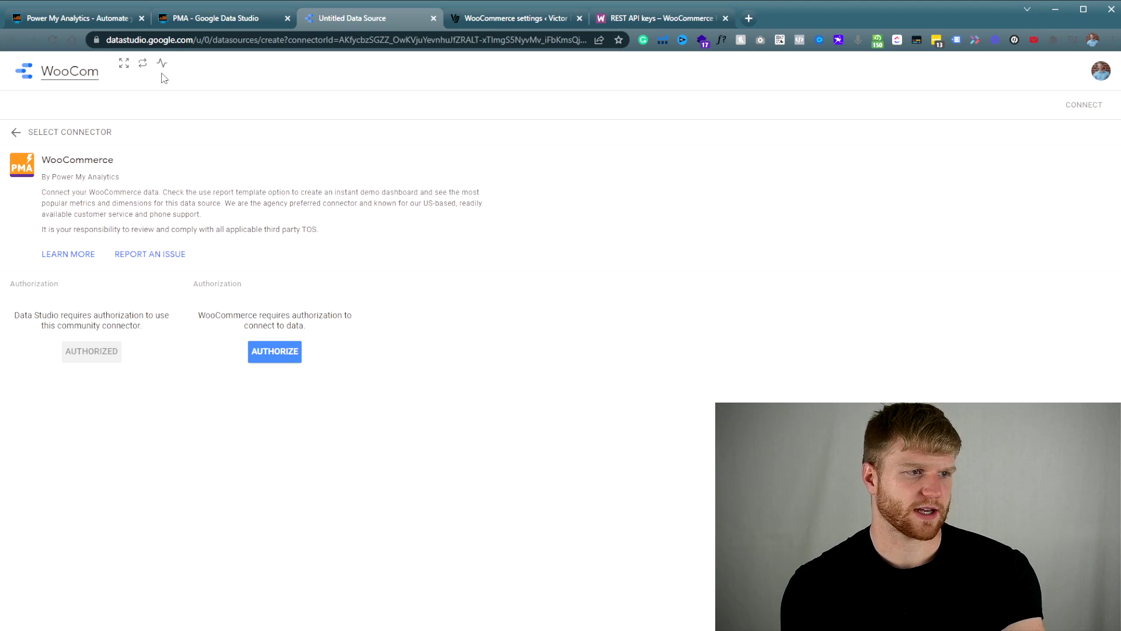
text(merce Test)
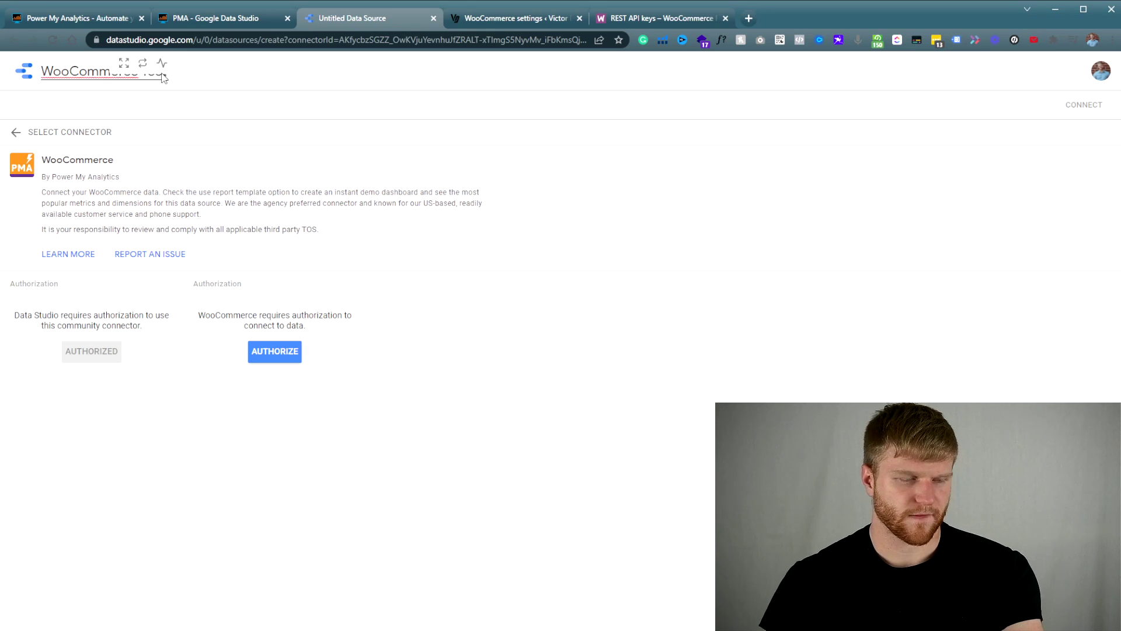
key(Return)
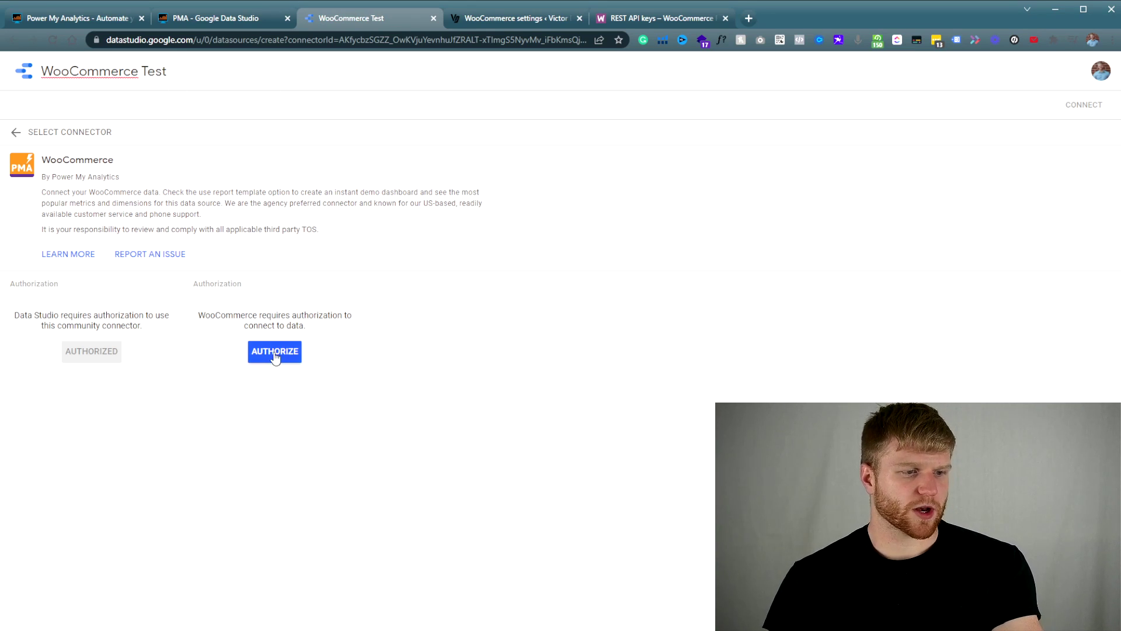
Step: Authorize the connector and choose the analytics hub and the store's user account
click(276, 355)
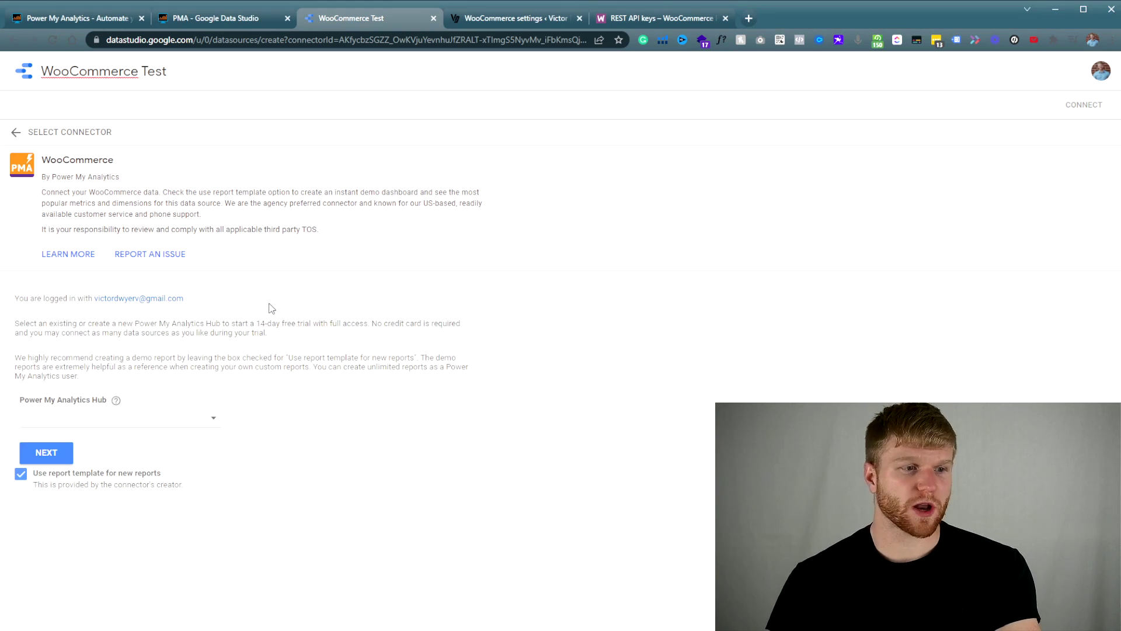
click(175, 425)
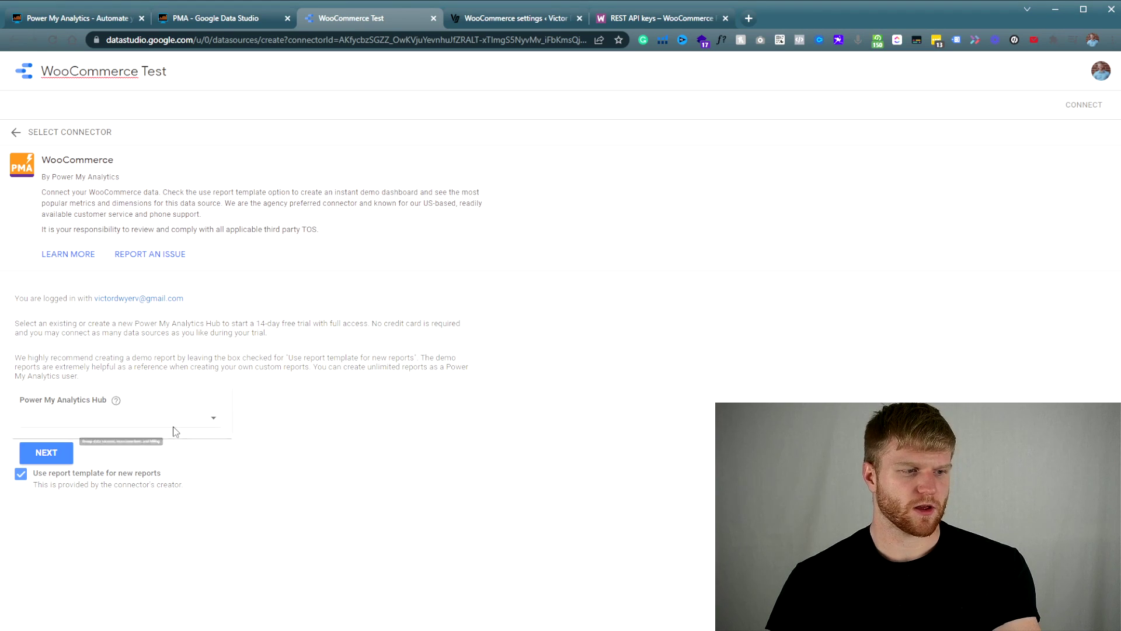
click(142, 422)
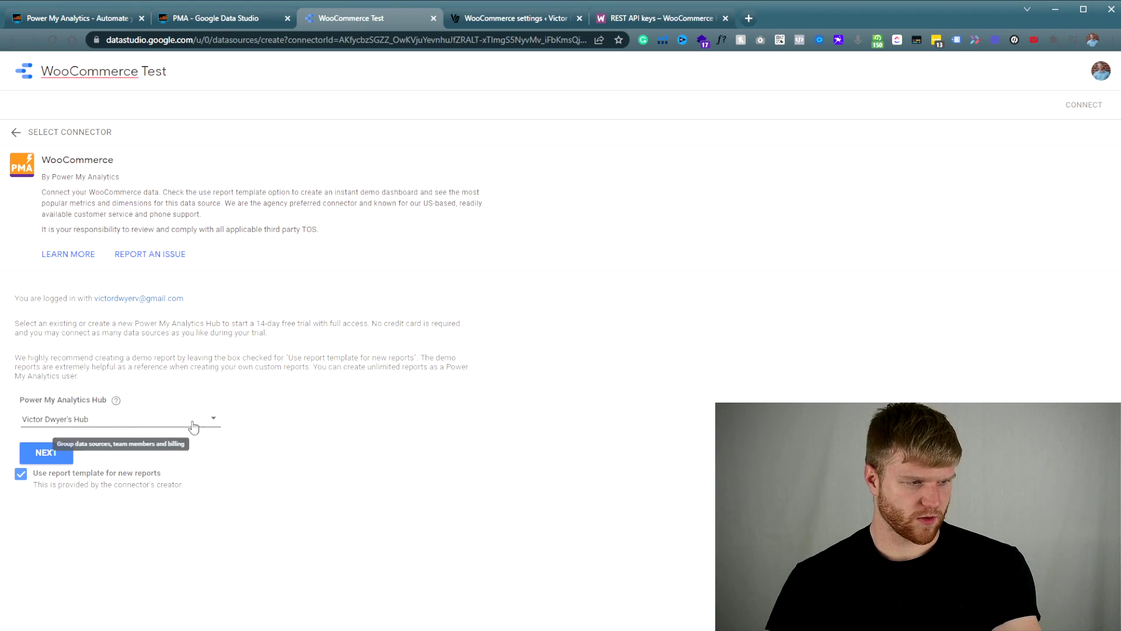
click(49, 458)
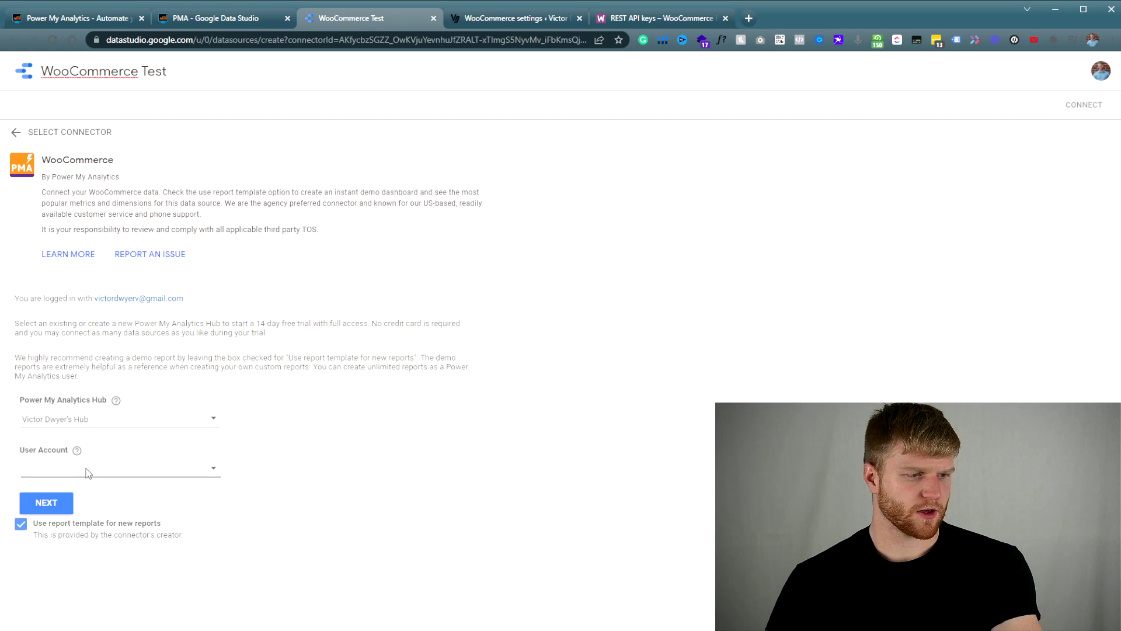
click(88, 467)
click(104, 473)
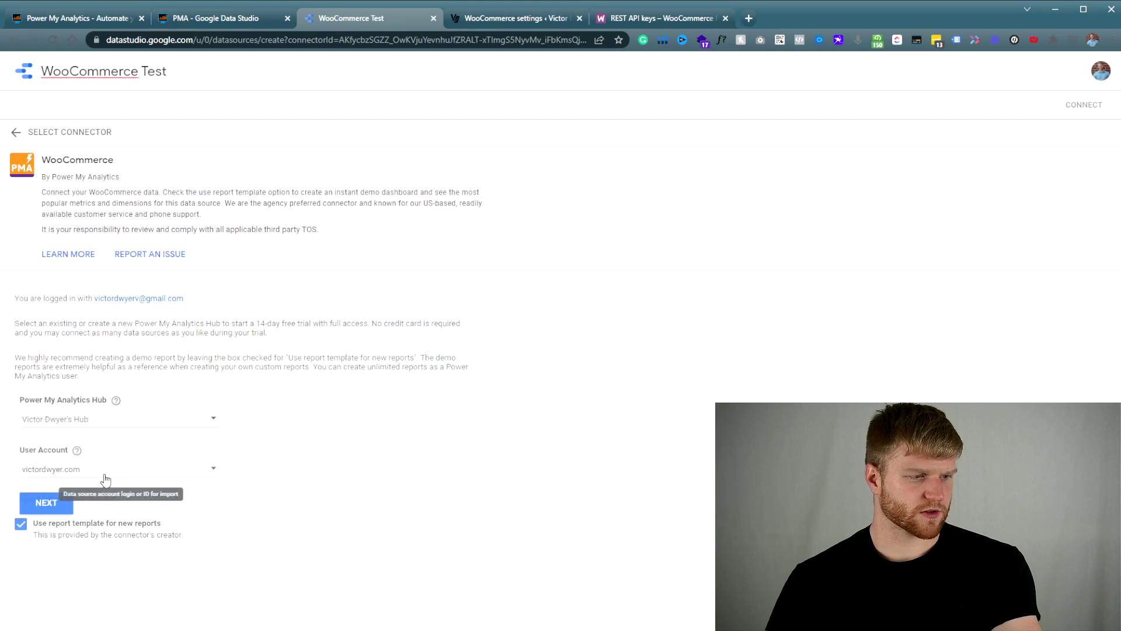
click(51, 506)
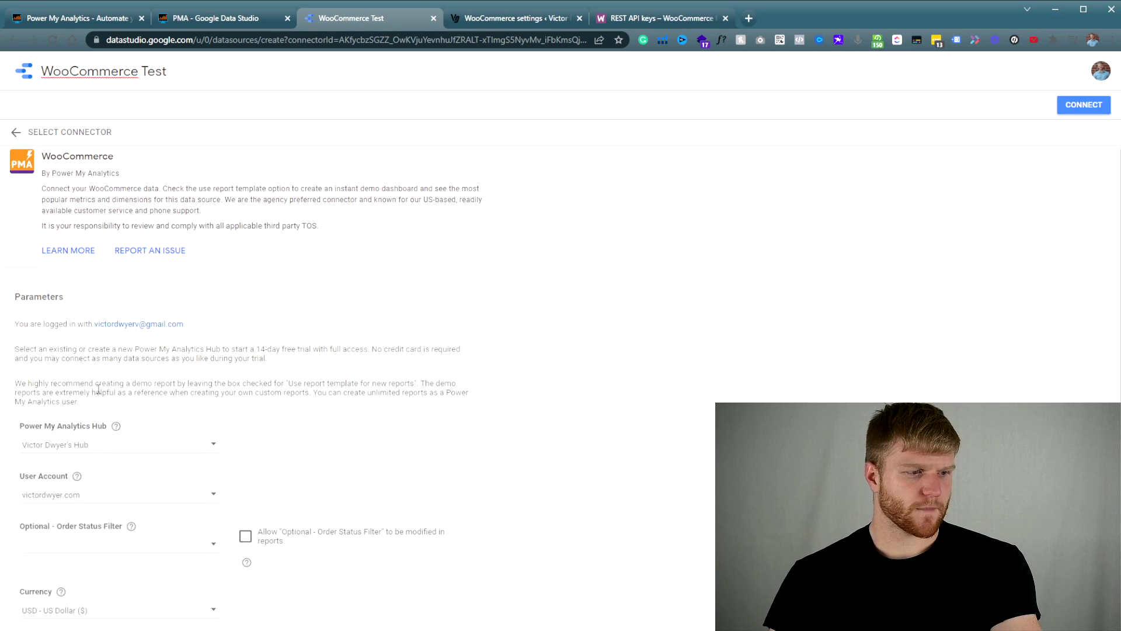
Step: Leave the order status filter empty and connect the data source
scroll(98, 389, down, 2)
click(119, 439)
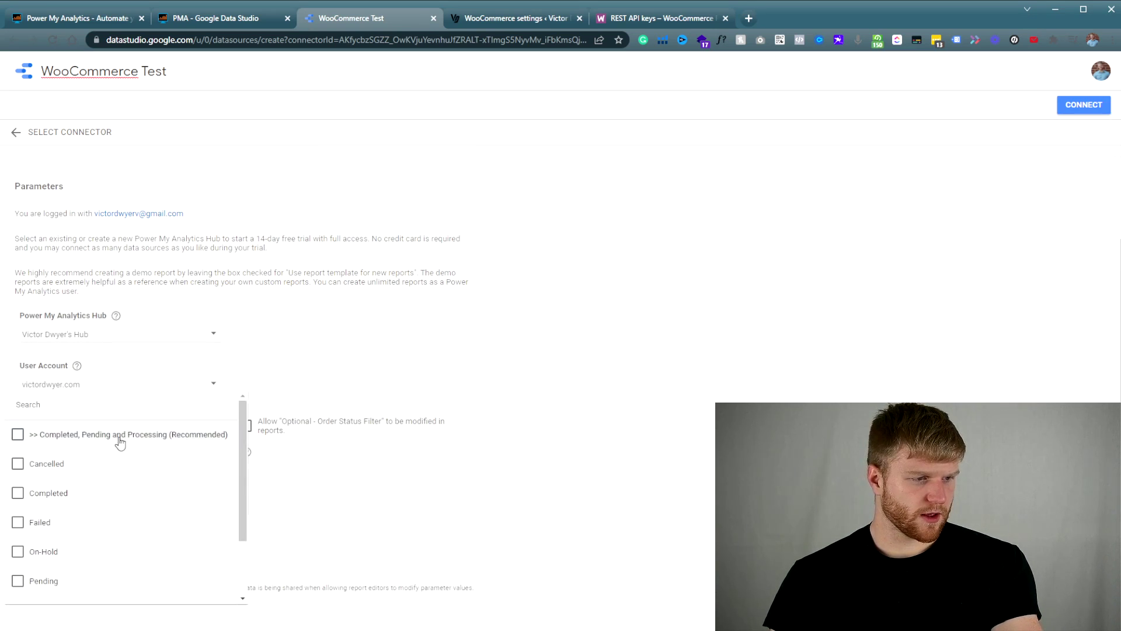
click(388, 380)
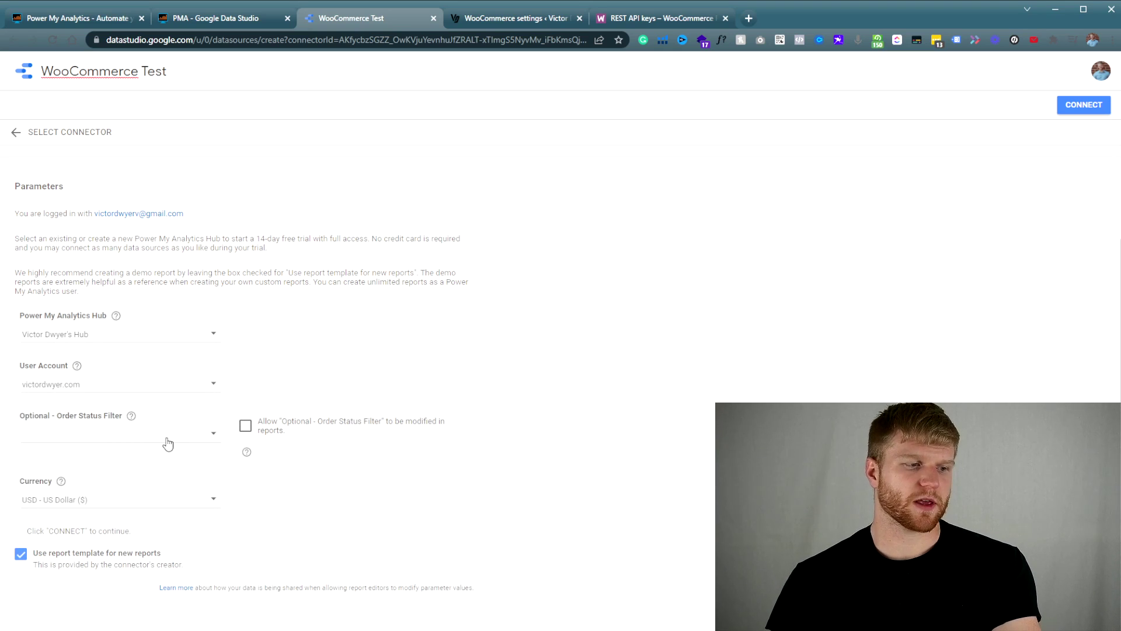
click(161, 444)
scroll(140, 465, down, 3)
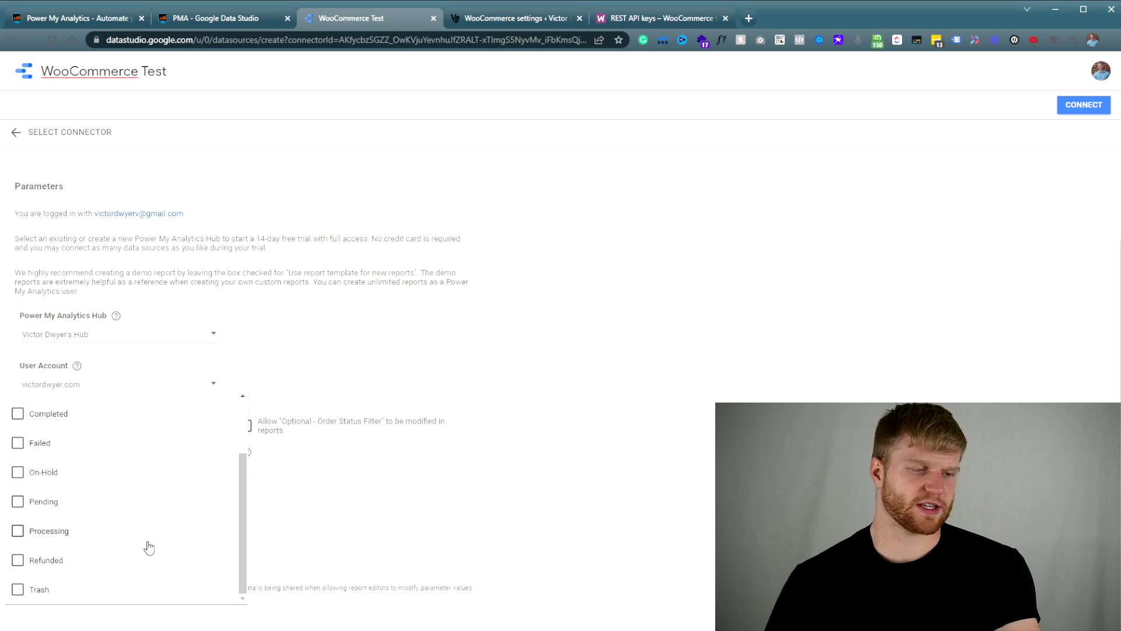
scroll(149, 547, up, 3)
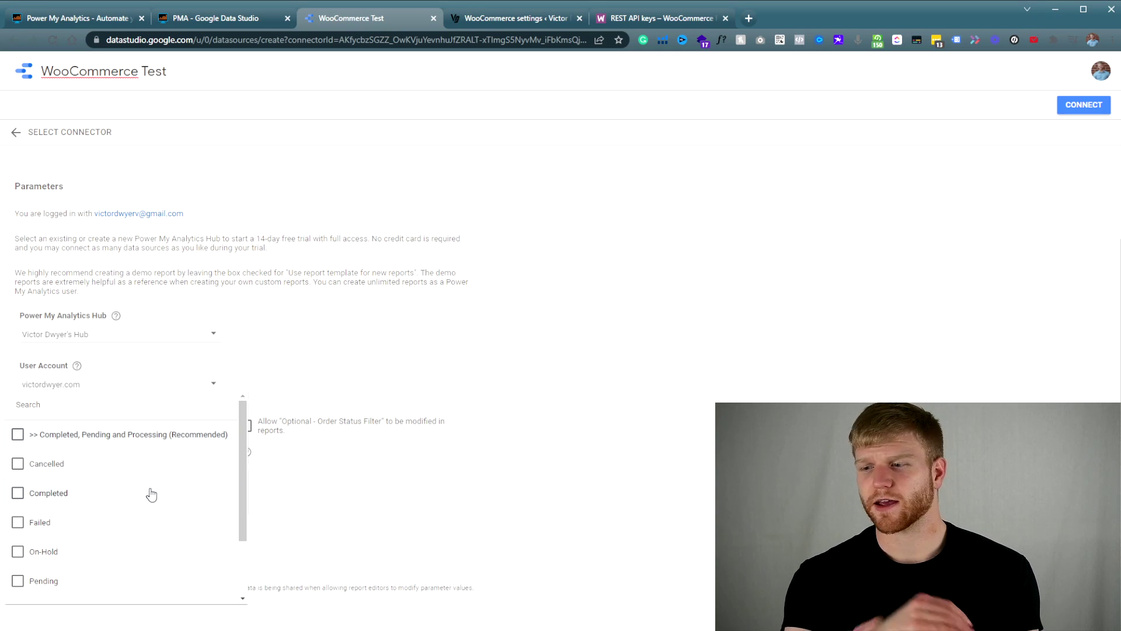
click(567, 385)
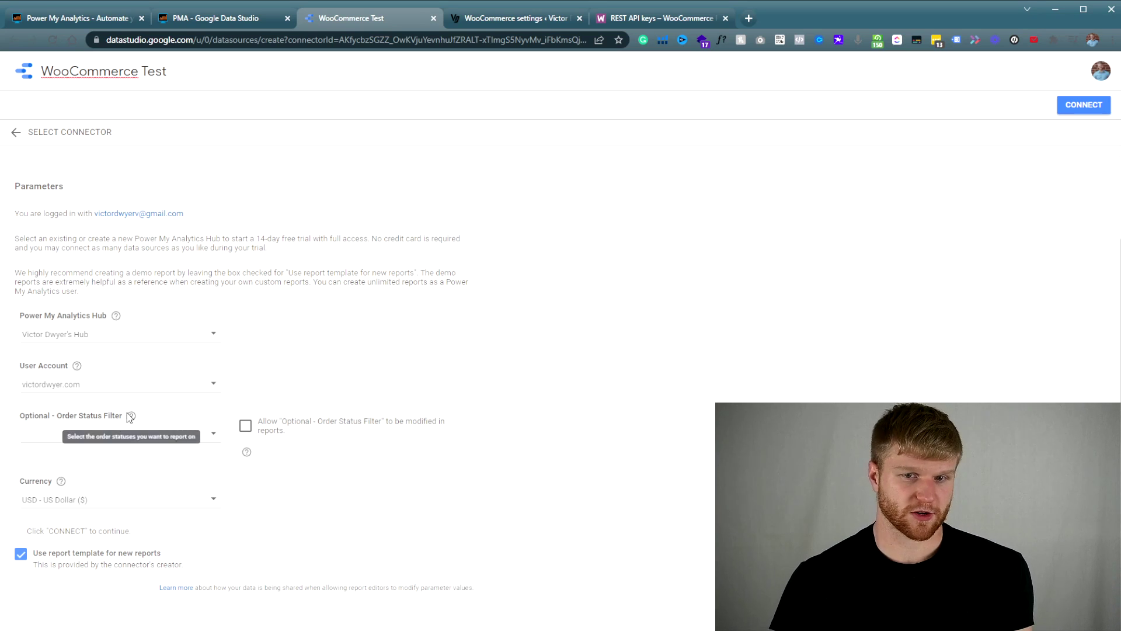
click(1085, 107)
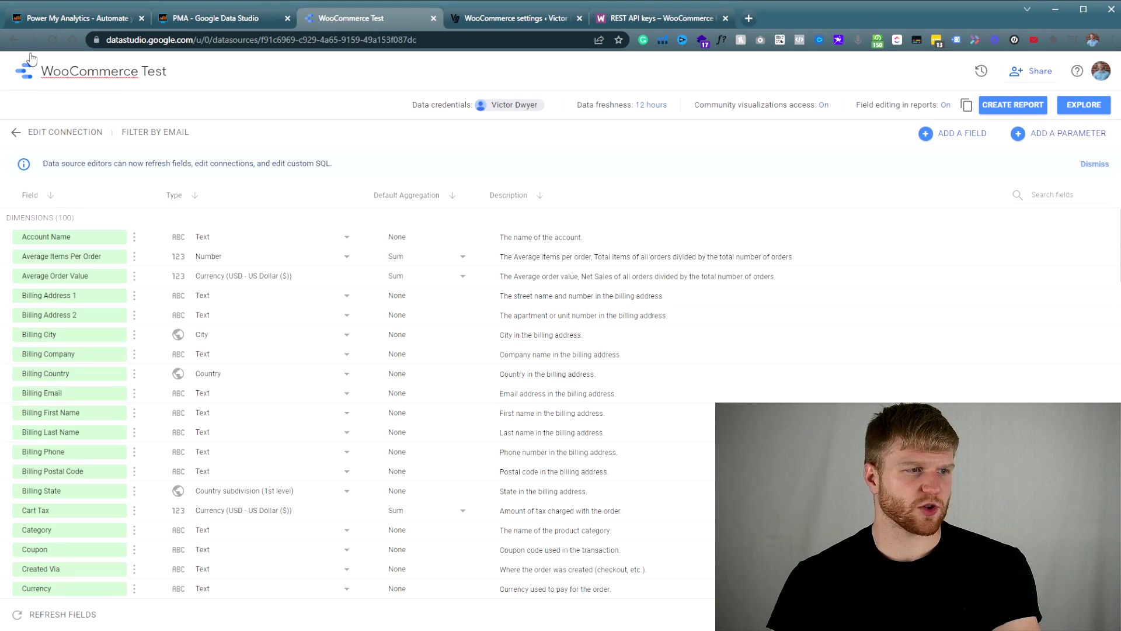
Step: Open the WooCommerce Dashboard report from the Data Studio Reports list
click(23, 73)
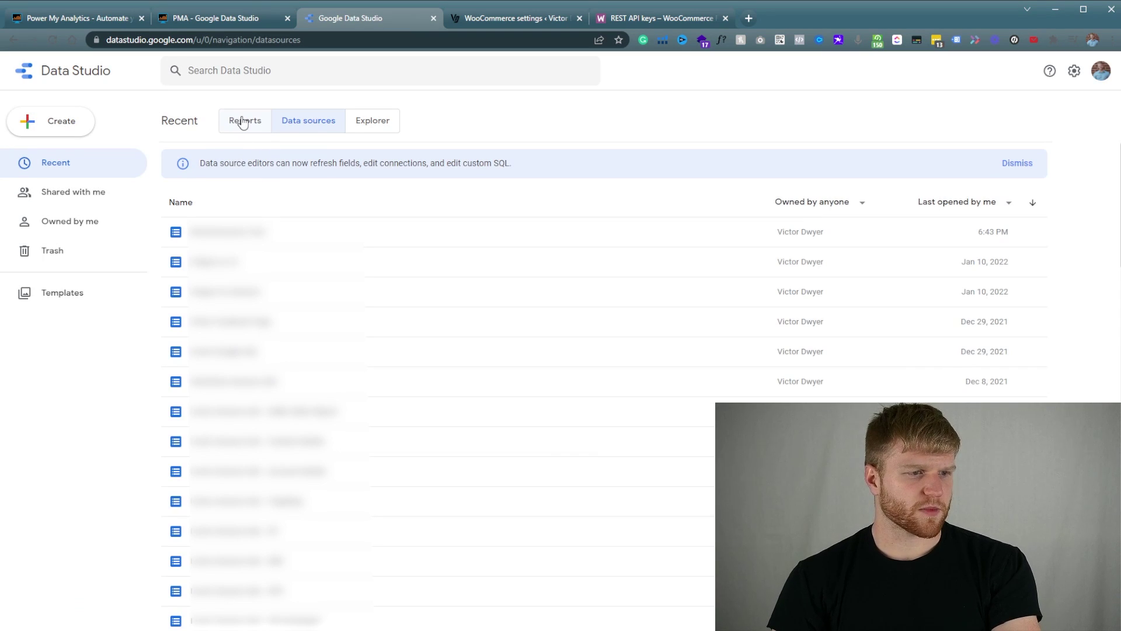
click(243, 122)
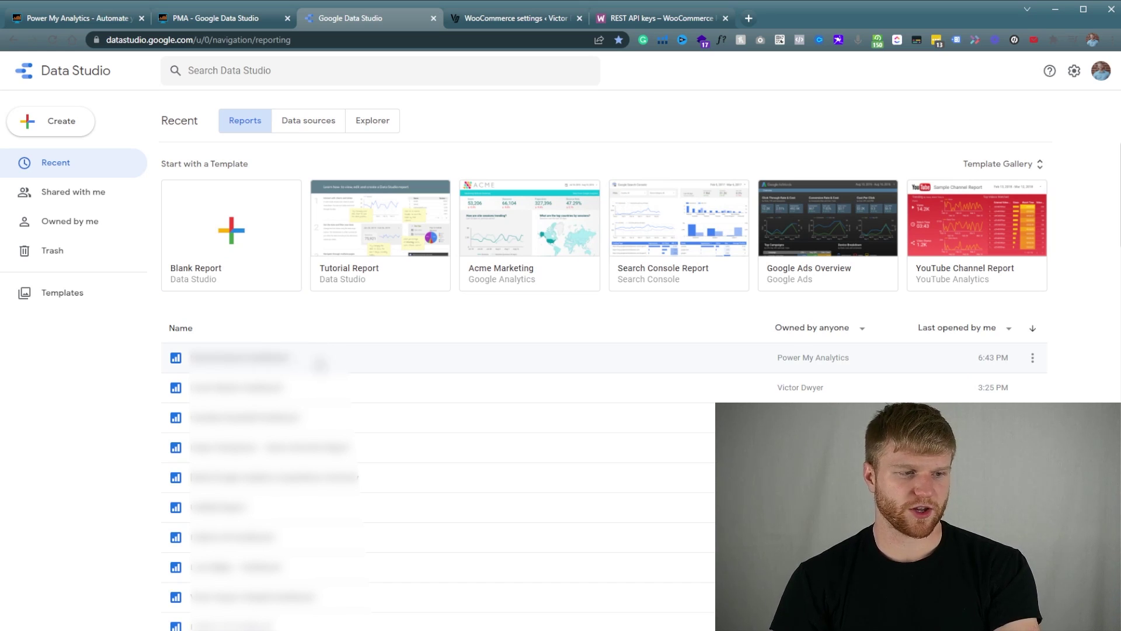
click(265, 359)
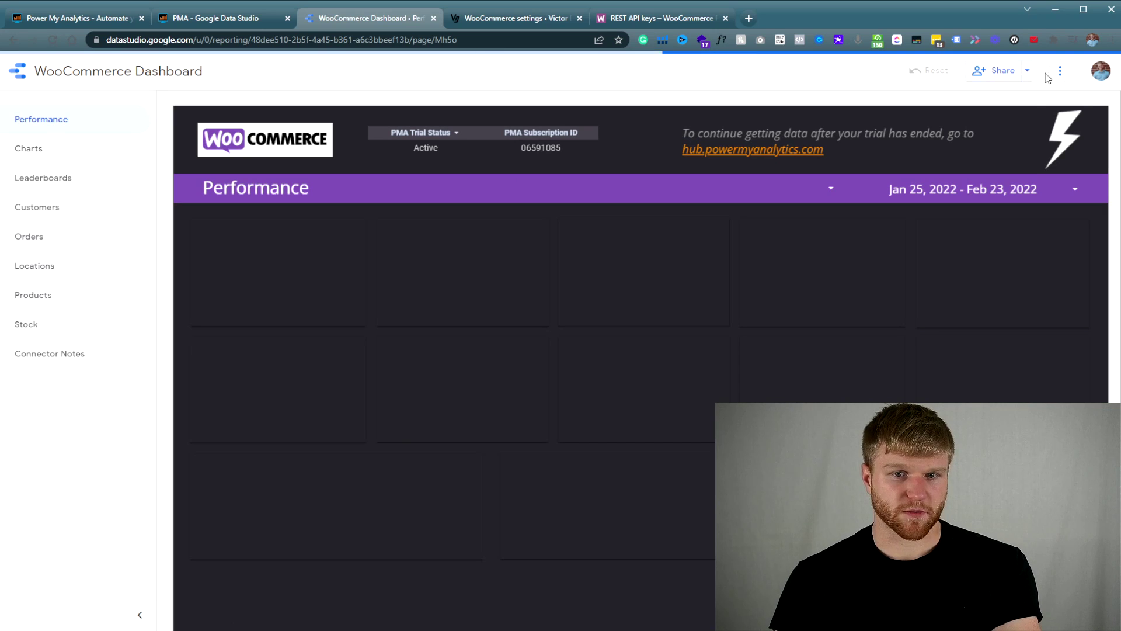
Step: Make a copy of the report using WooCommerce Test as the new data source
click(1063, 75)
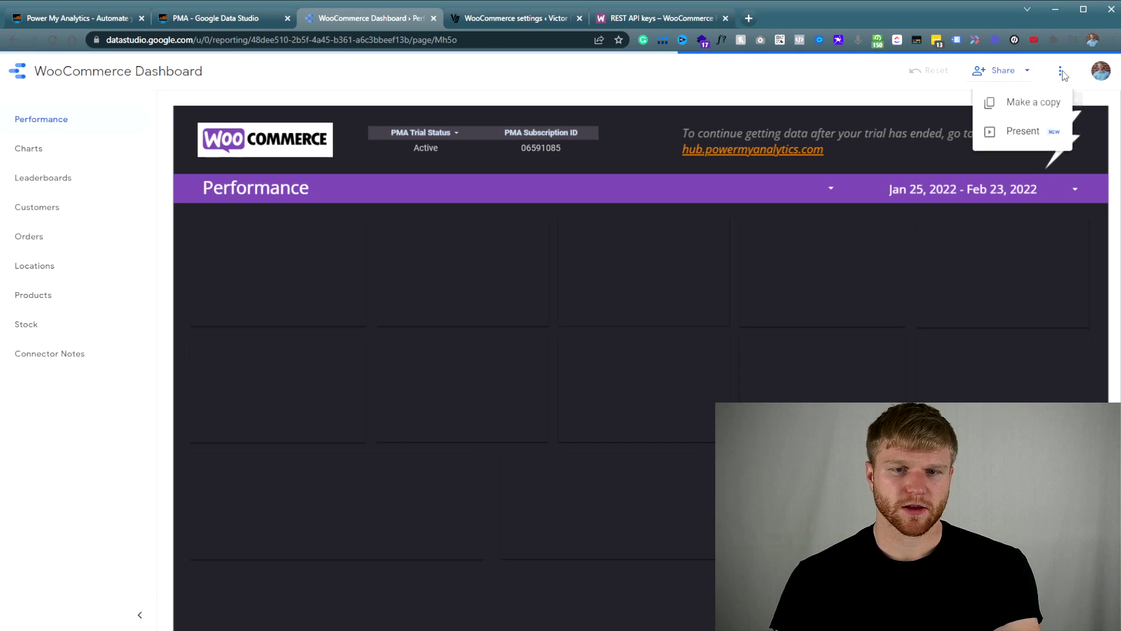
click(1031, 110)
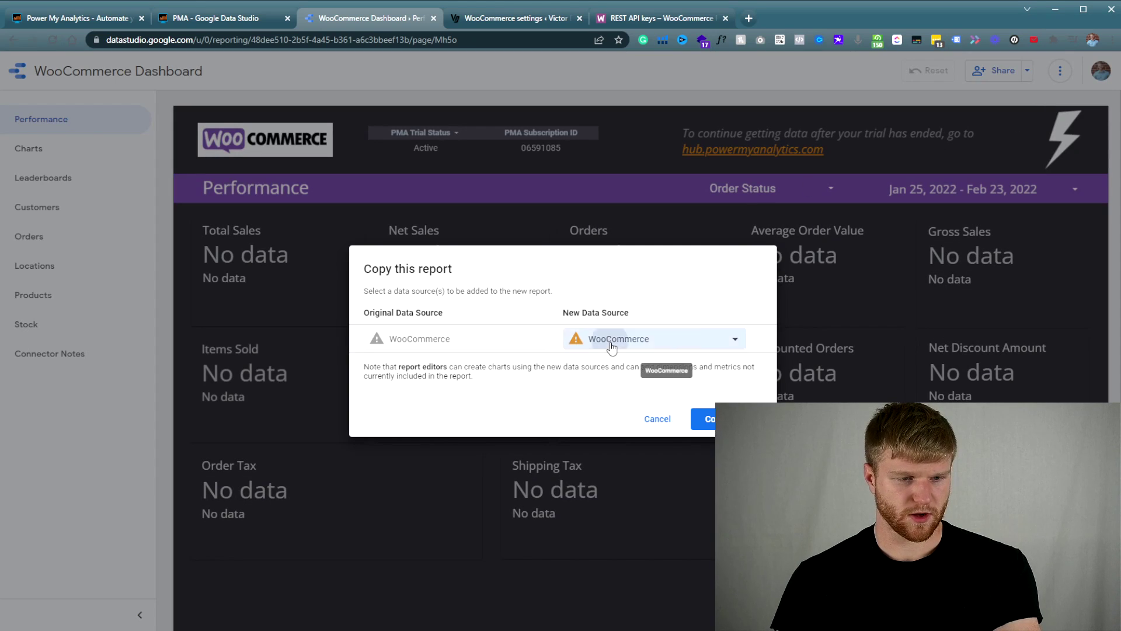
click(603, 335)
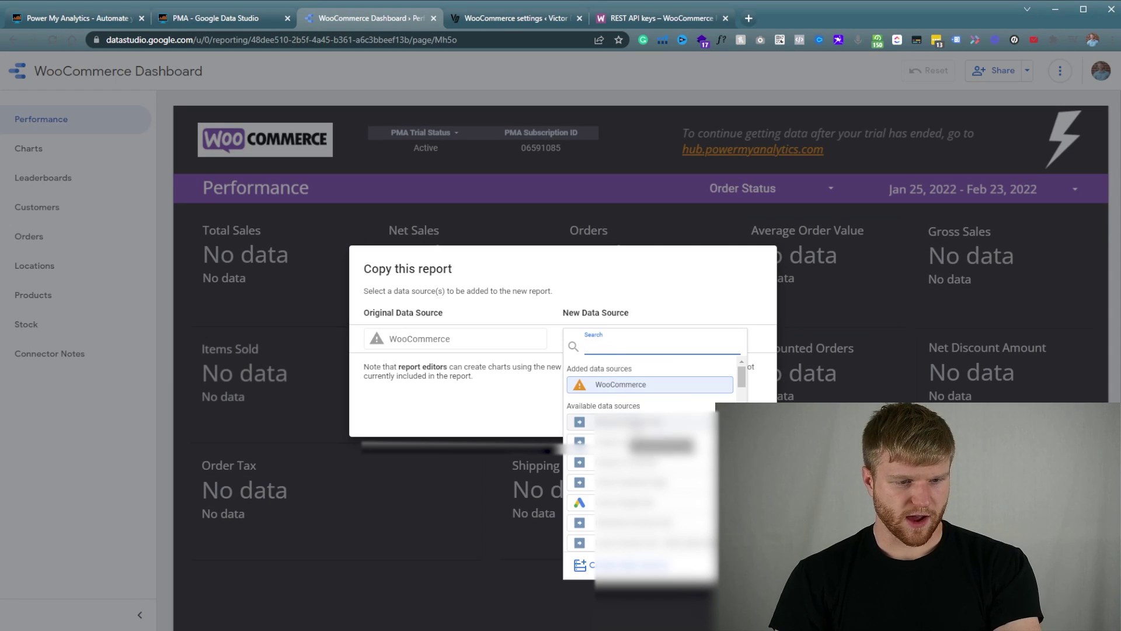
click(625, 422)
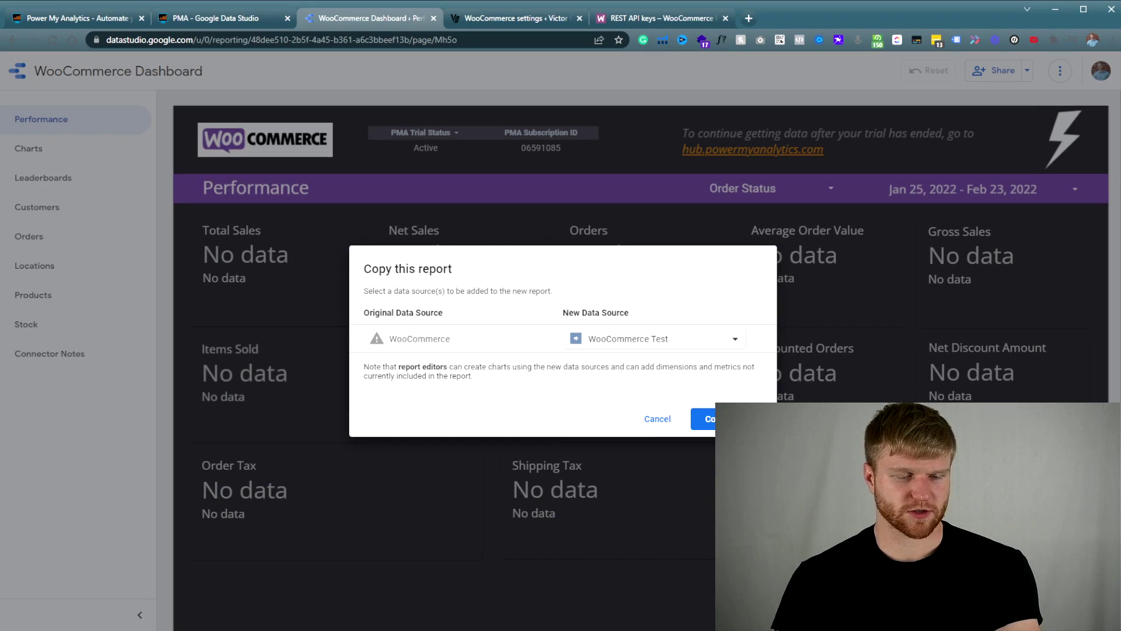
click(707, 419)
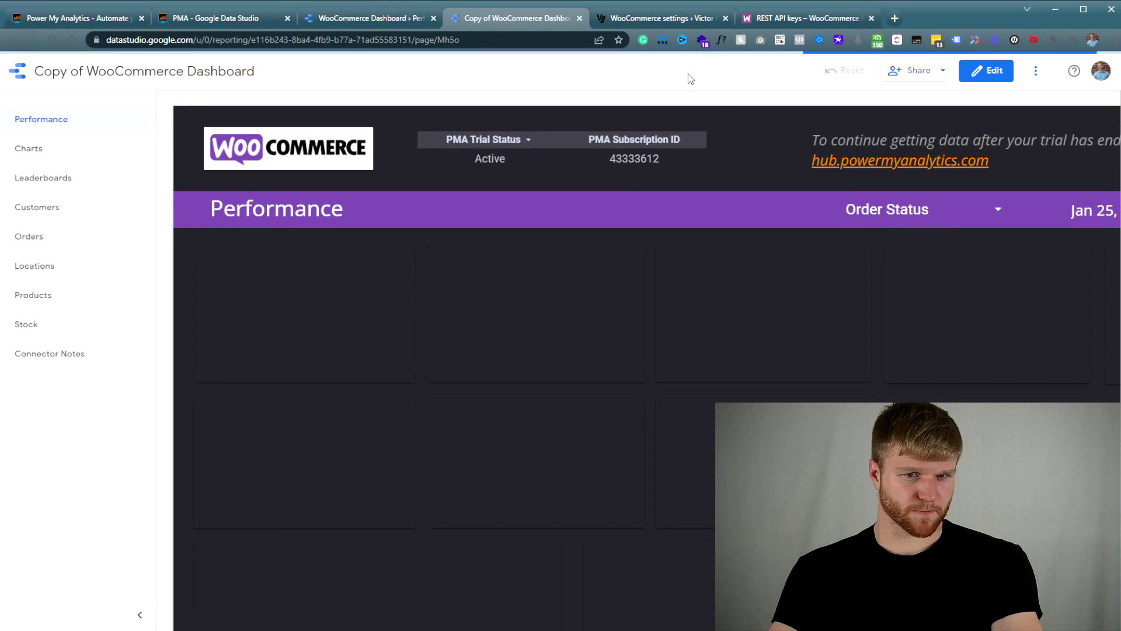
Step: In edit mode, rename the copy to 'WooCommerce Test 2 Dashboard', dropping the 'Copy of' prefix
click(987, 70)
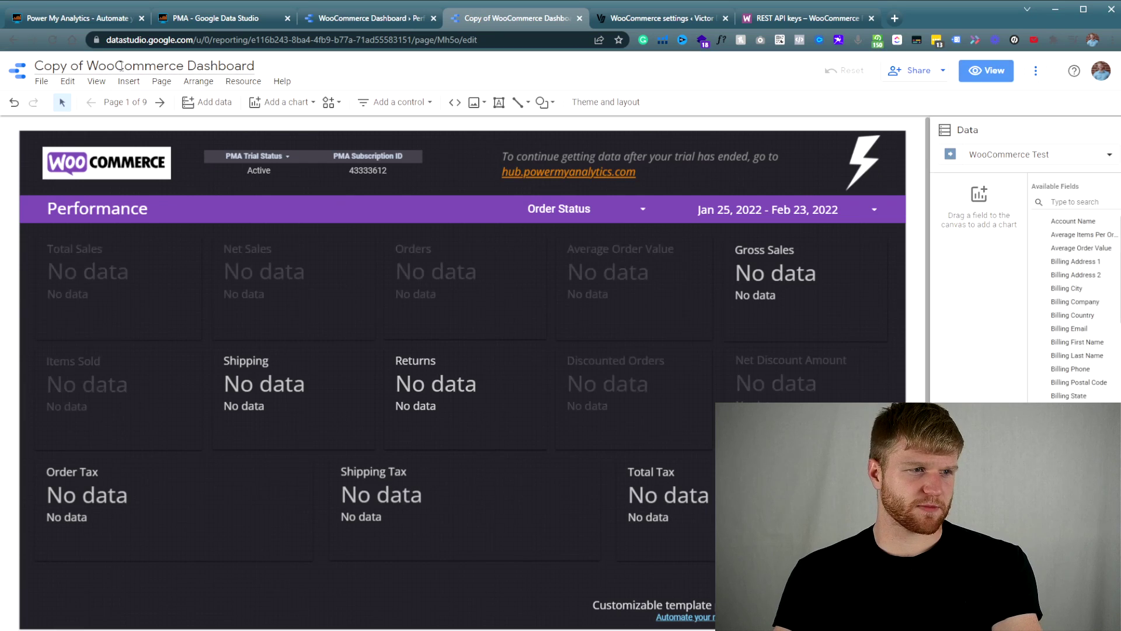
double_click(121, 66)
click(91, 64)
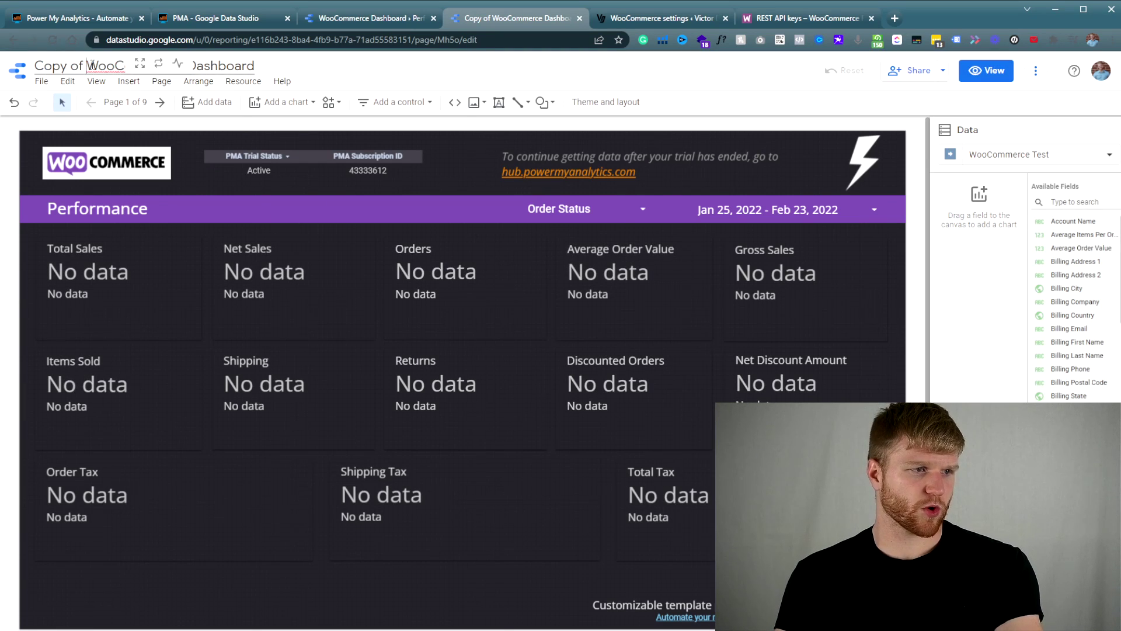
key(shift+Home)
key(BackSpace)
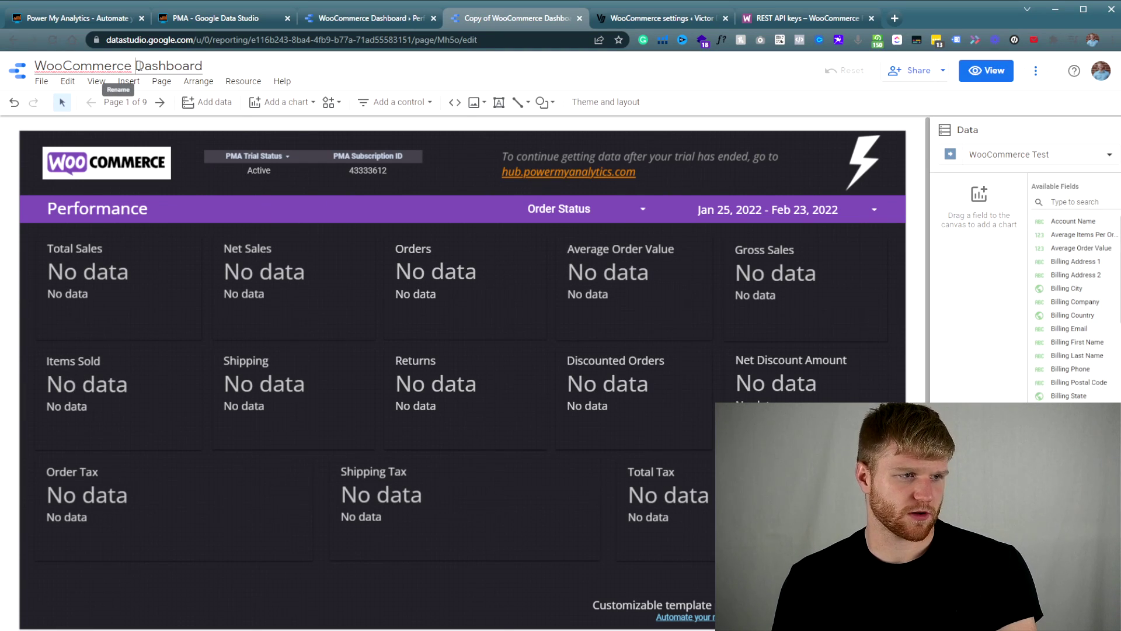
click(138, 65)
text(Test 2)
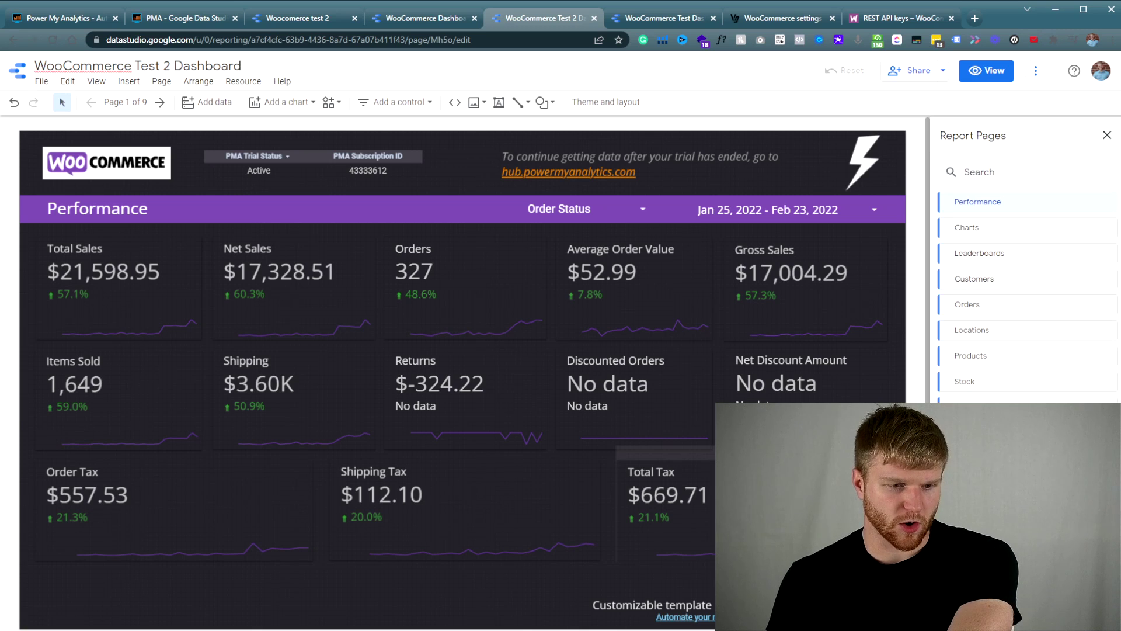
Step: Delete the Total Tax, Shipping Tax and Order Tax scorecards and their sparklines
click(680, 543)
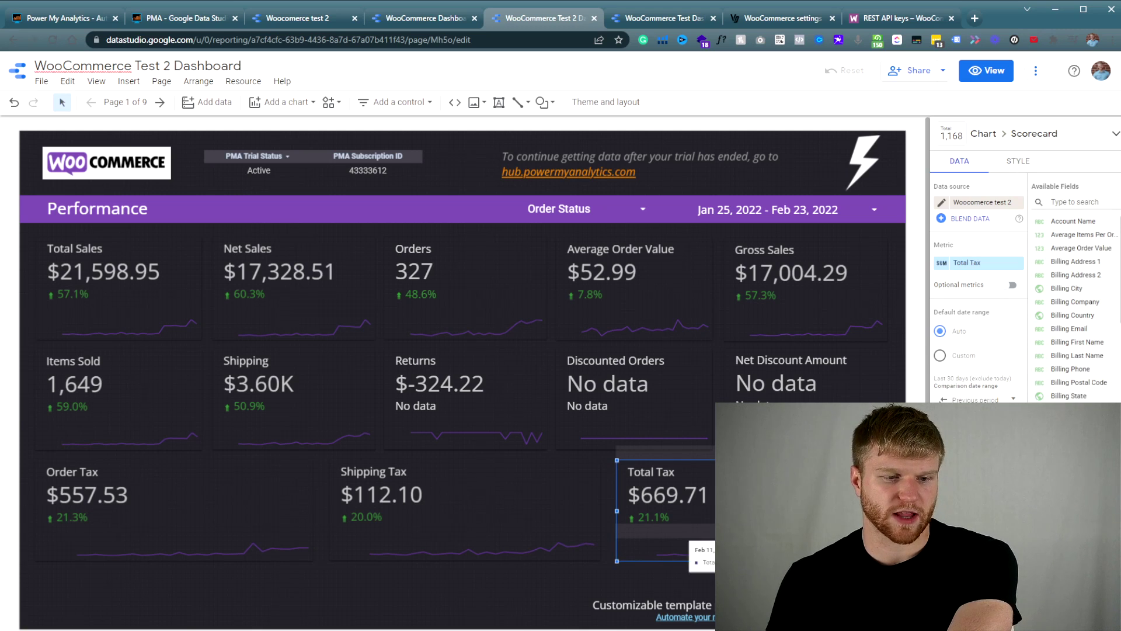
key(Delete)
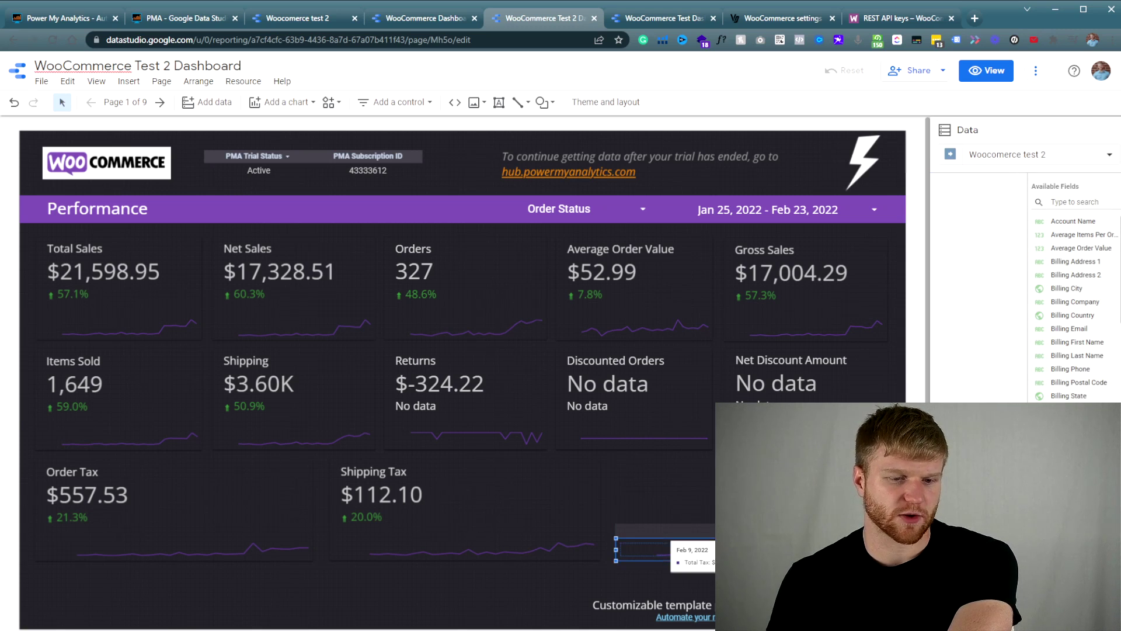
click(485, 508)
key(Delete)
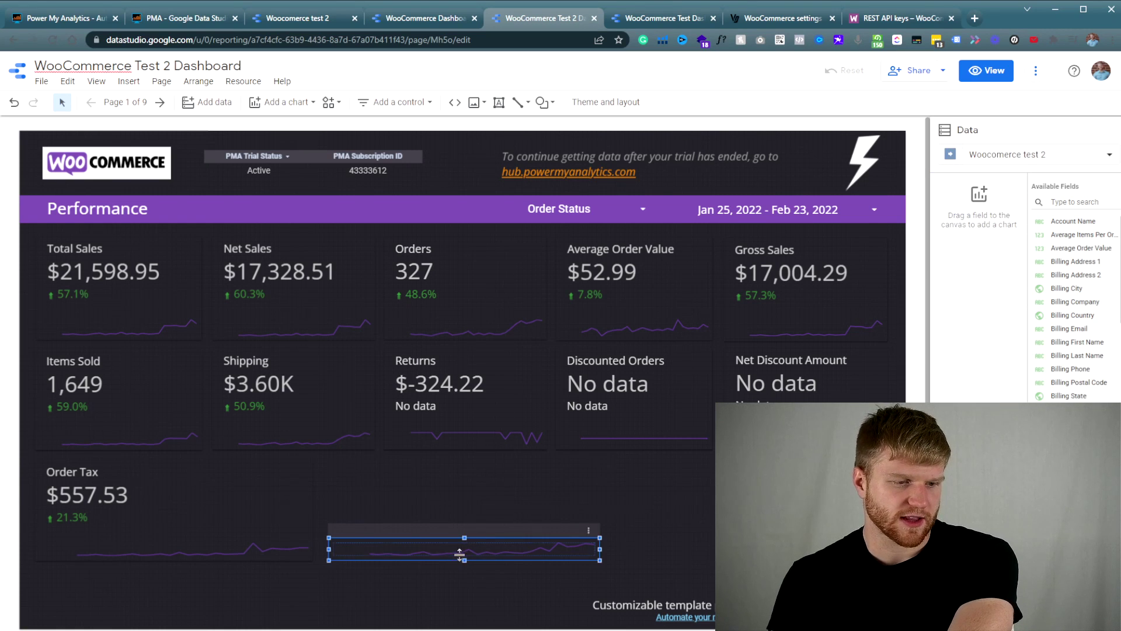
key(Delete)
click(137, 510)
key(Delete)
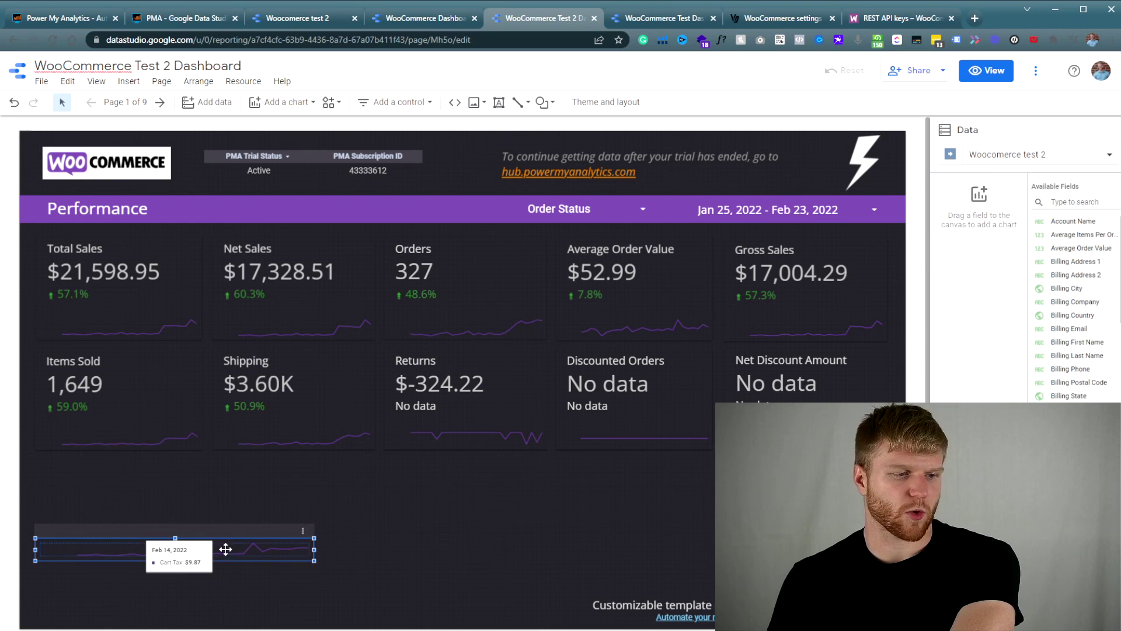
click(225, 548)
key(Delete)
Step: Delete the two discount cards and the Items Sold, Shipping and Returns scorecards
drag(855, 484, 605, 357)
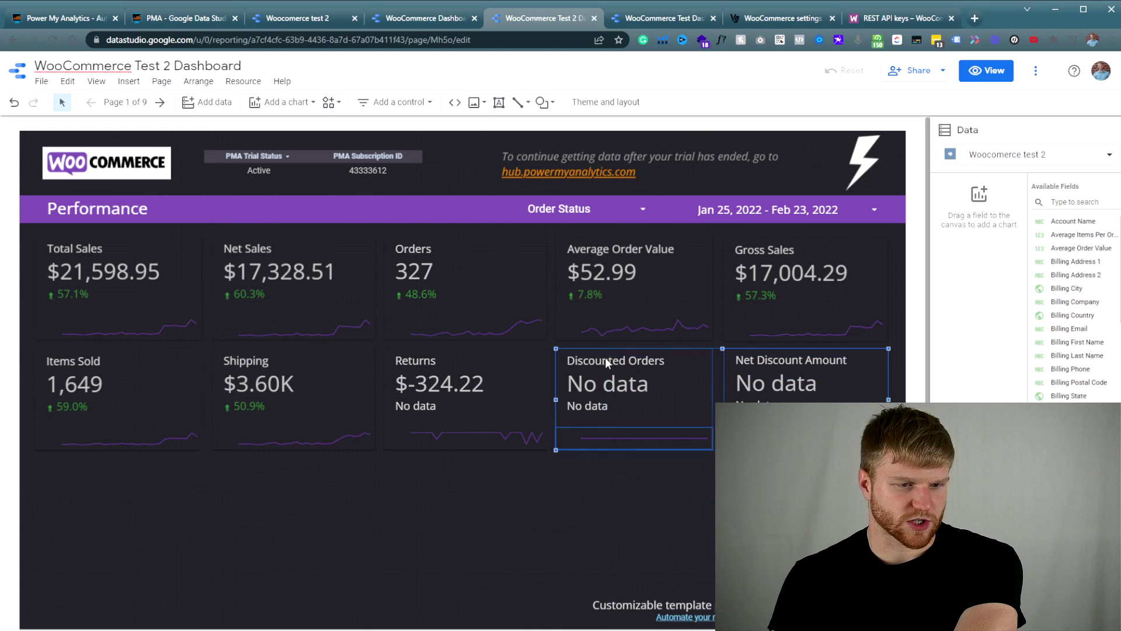
key(Delete)
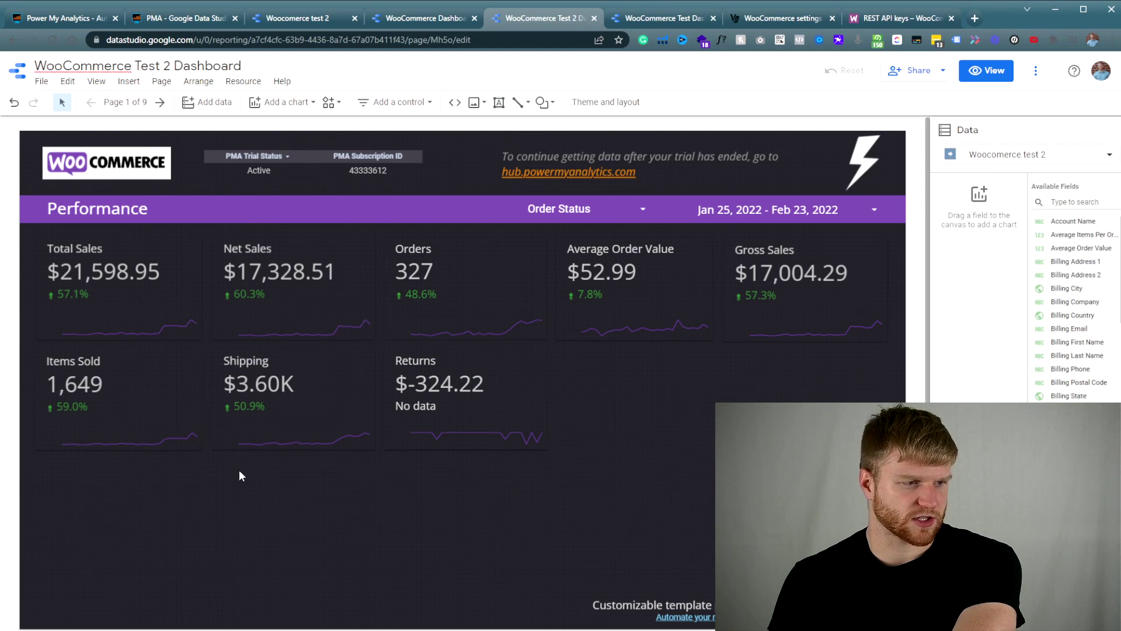
drag(572, 489, 671, 409)
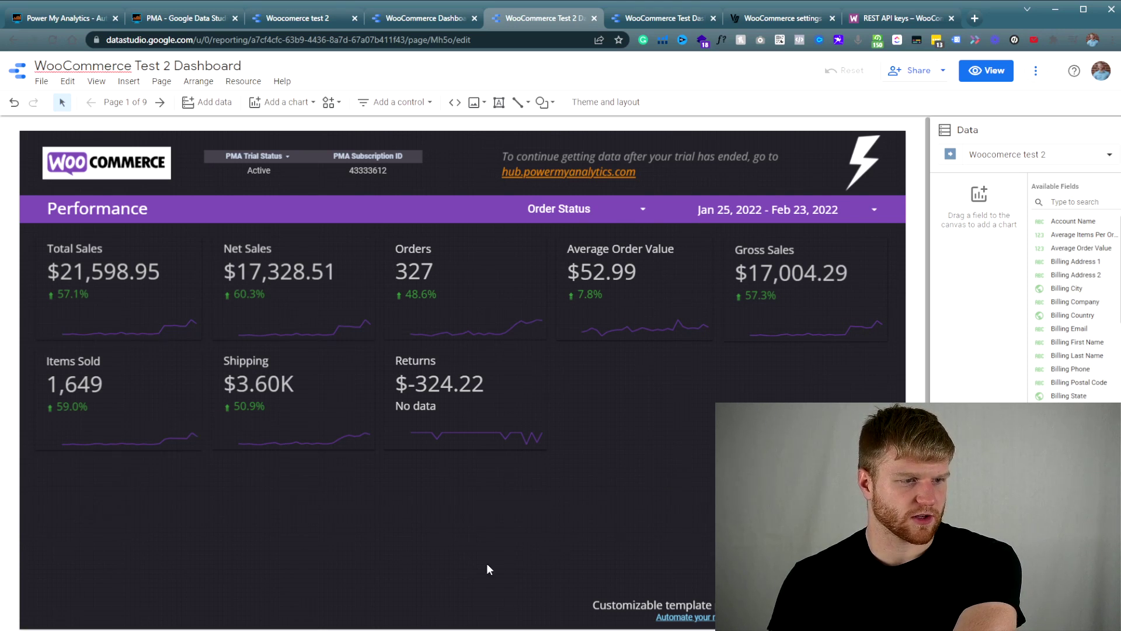
drag(617, 499, 35, 349)
key(Delete)
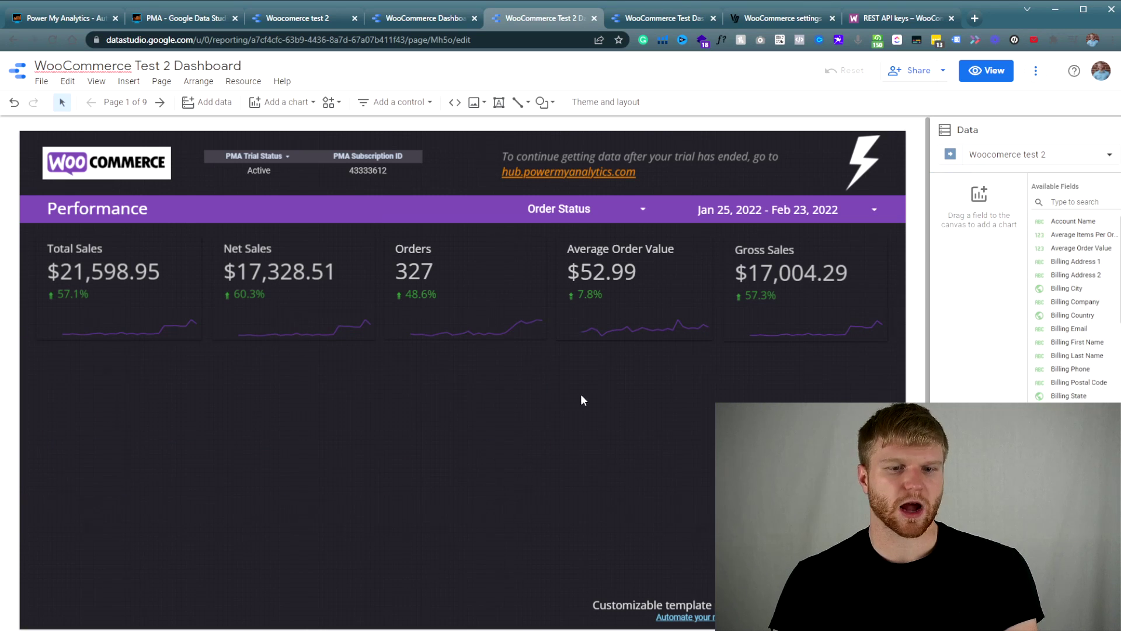
scroll(639, 481, down, 1)
scroll(621, 446, up, 1)
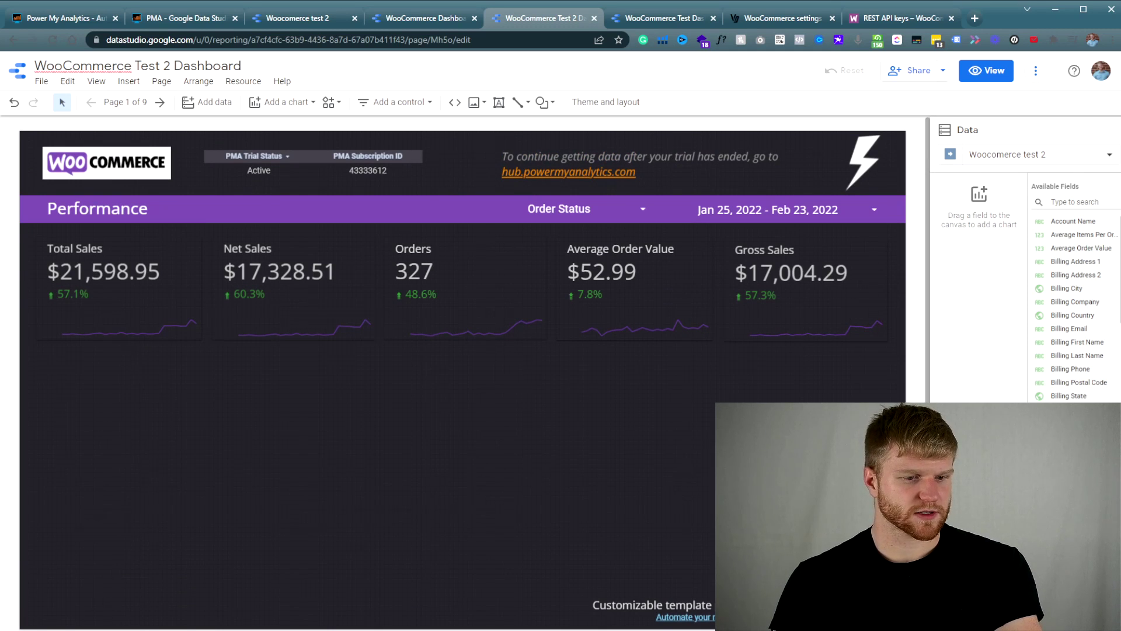
drag(538, 502, 707, 626)
click(621, 486)
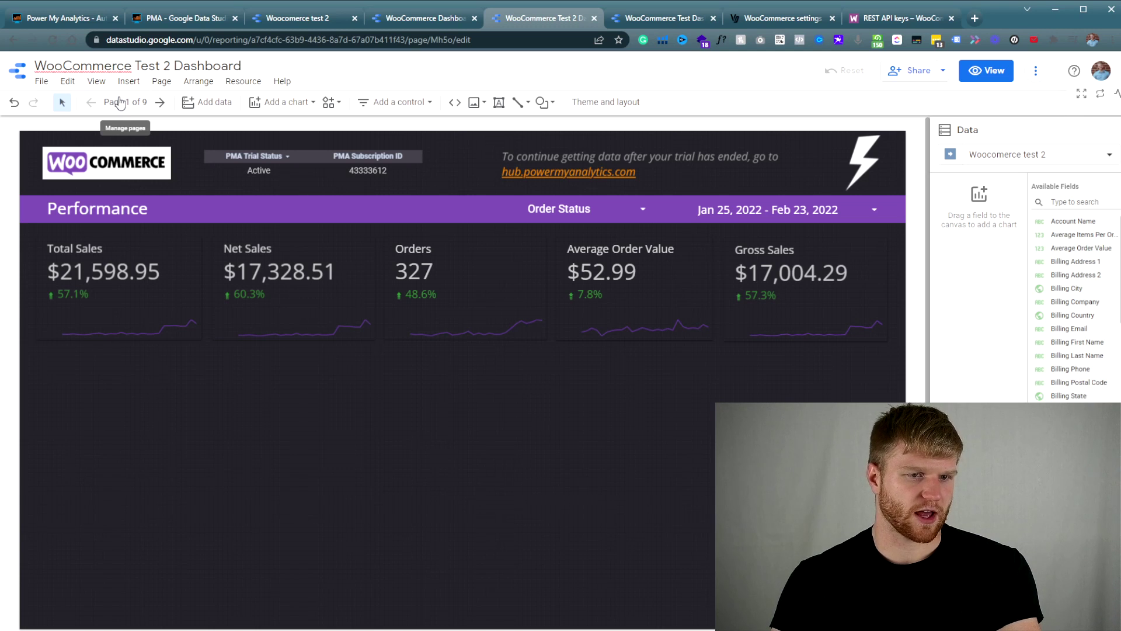
Step: Set the Performance page height to 3000 in its Style settings, then show the page list
click(158, 82)
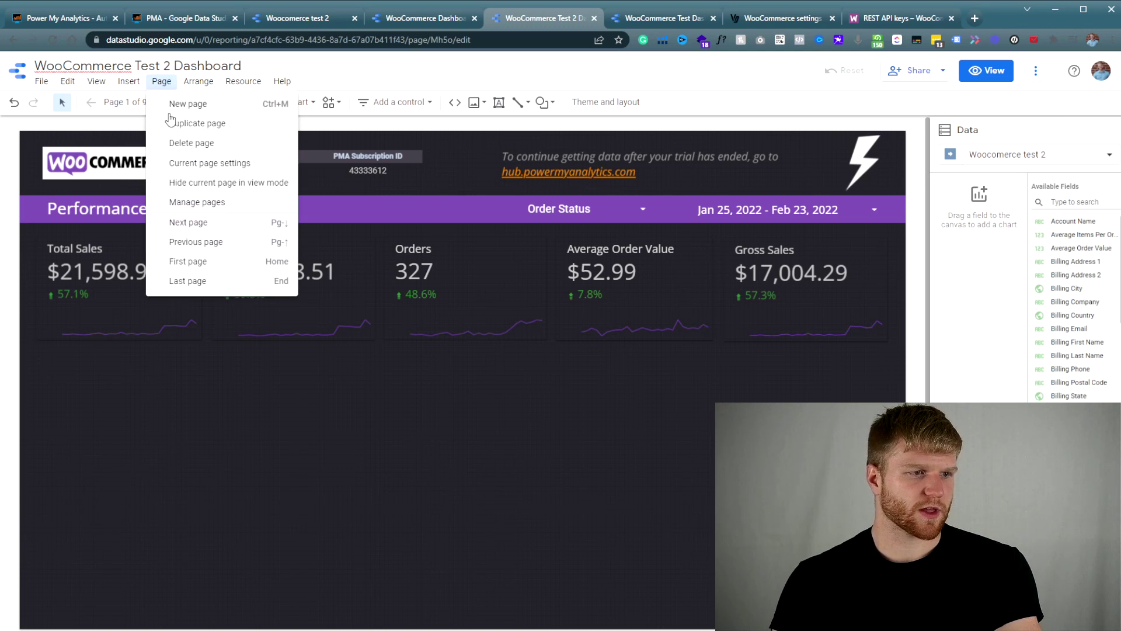
click(232, 164)
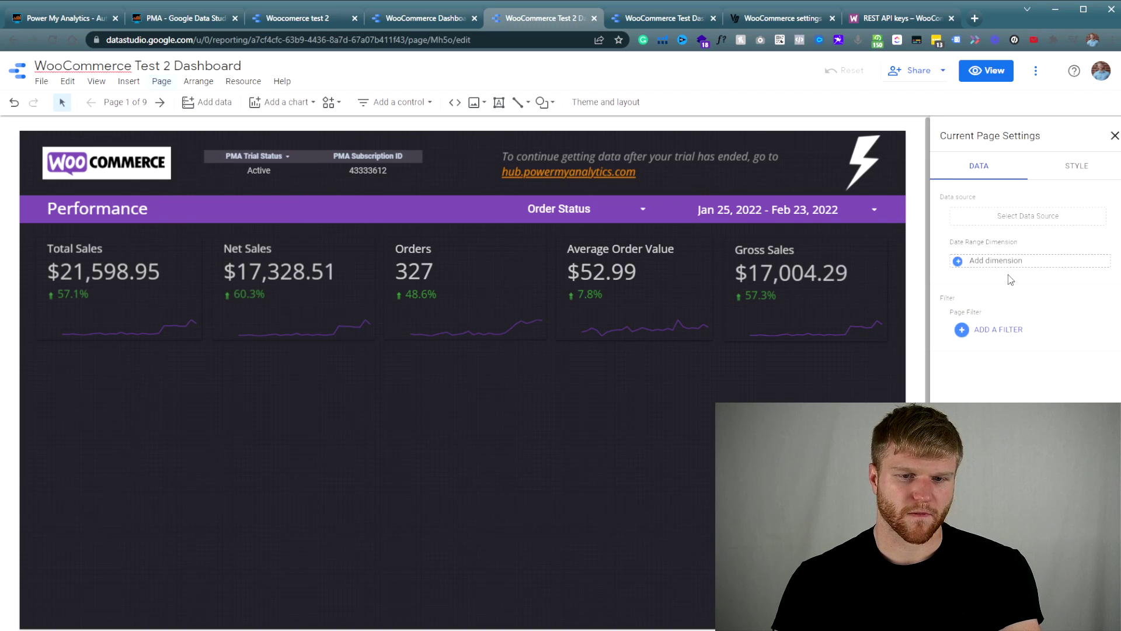
click(1054, 170)
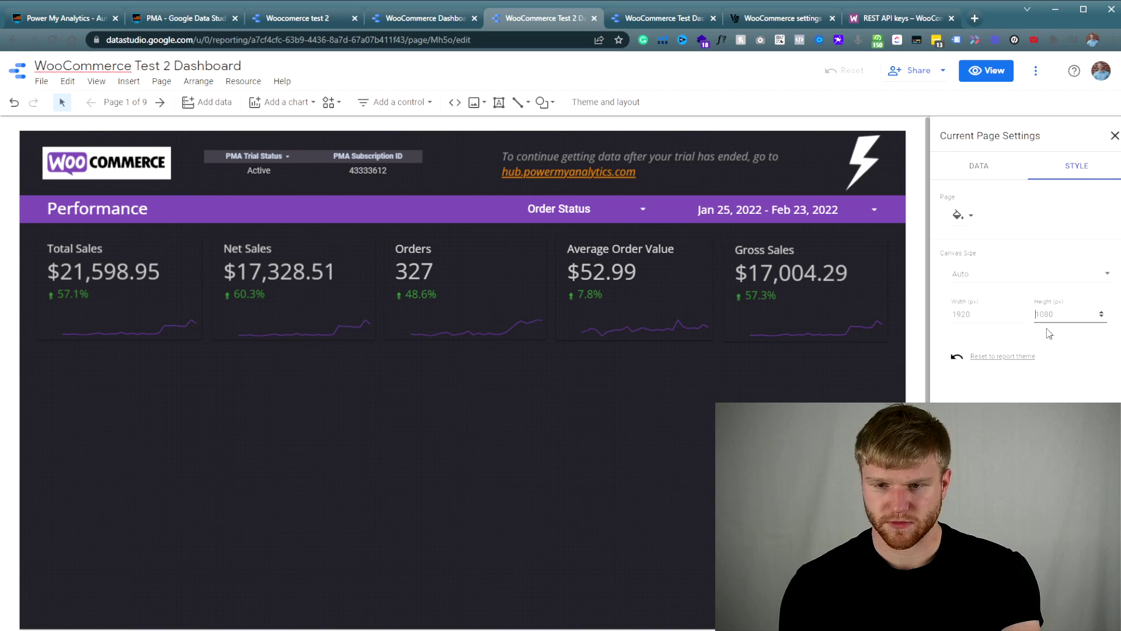
text(3000)
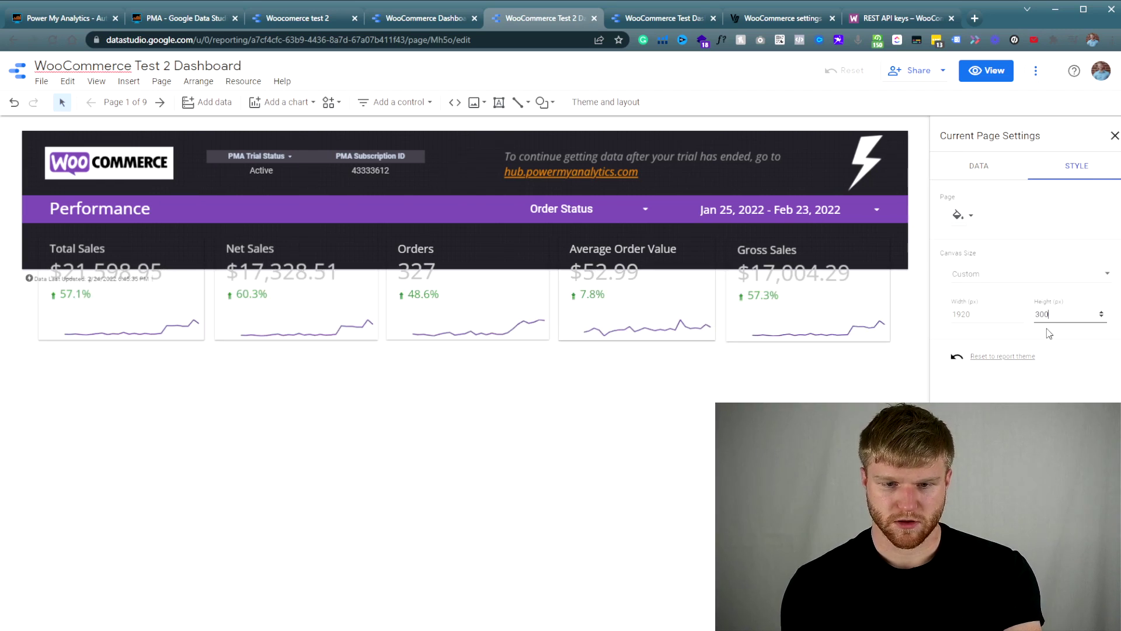
click(706, 422)
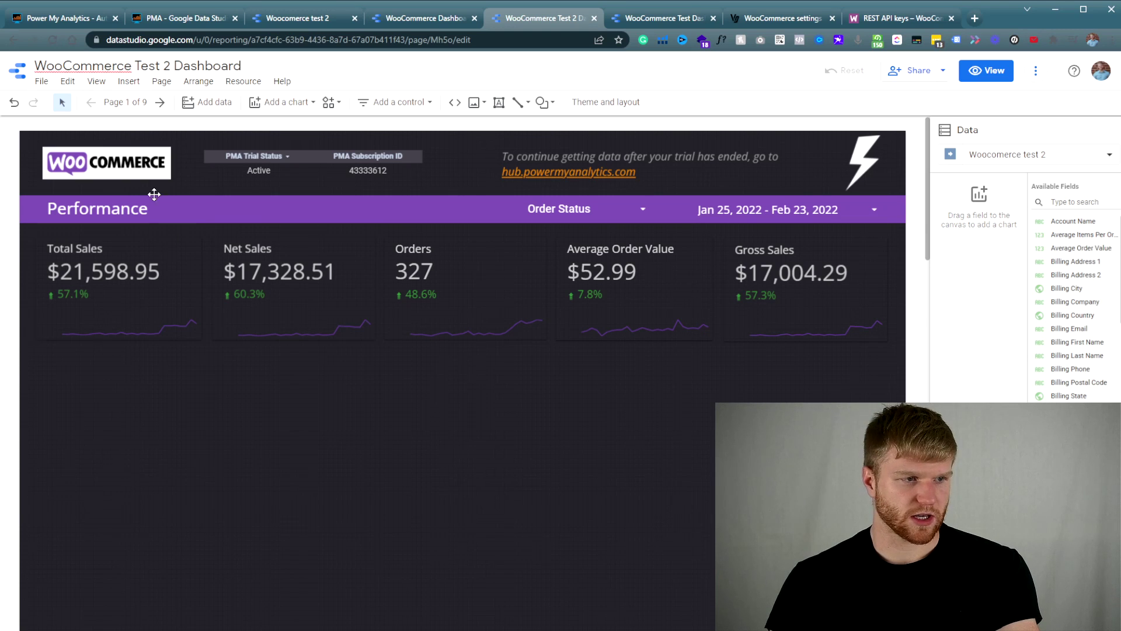
click(133, 103)
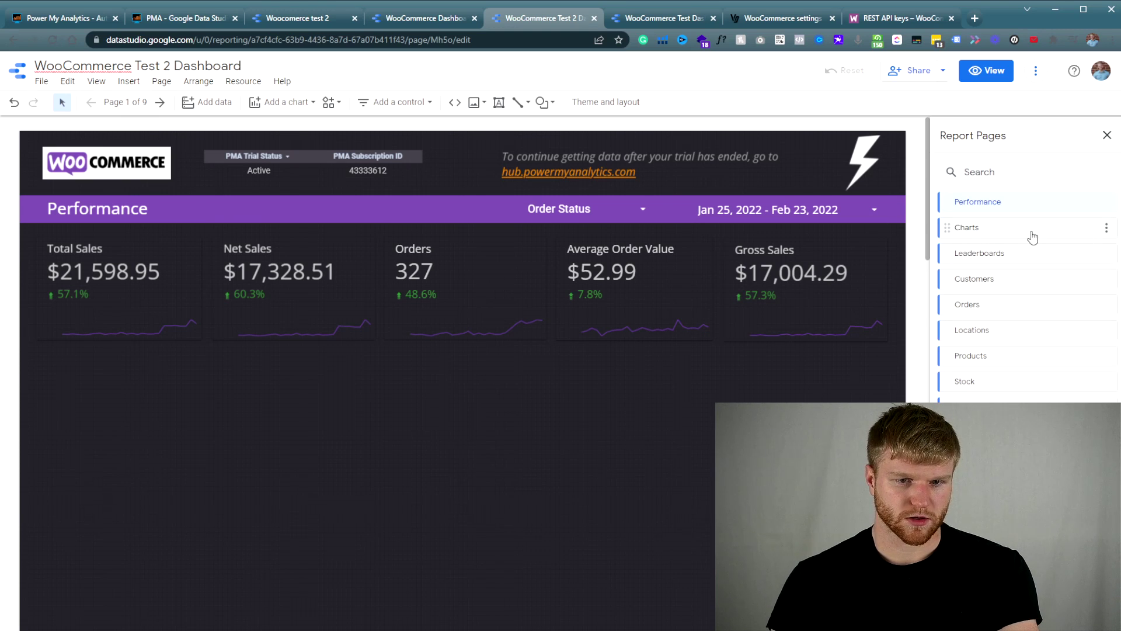
Step: Copy the Net Sales trend chart from the Charts page and paste it onto the Performance page
click(1032, 235)
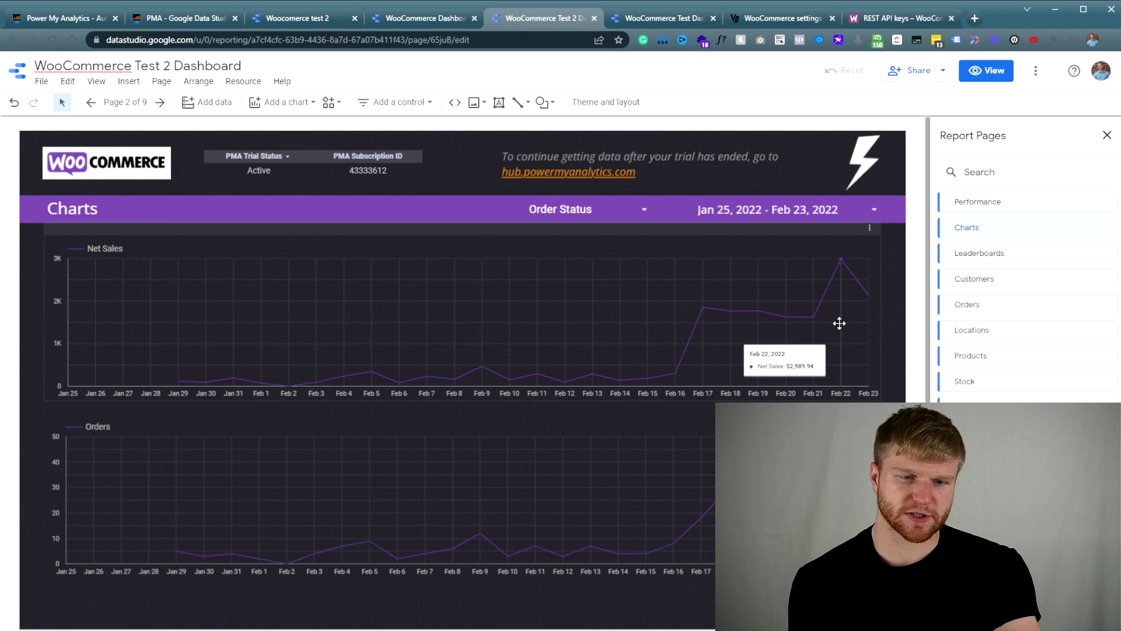
click(304, 304)
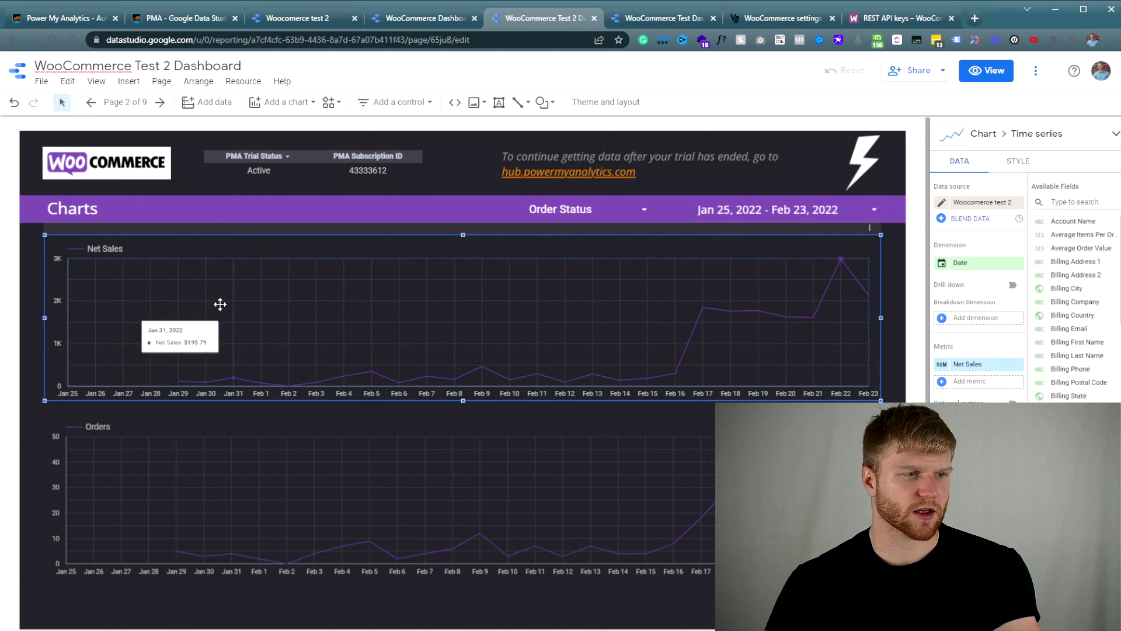
click(91, 102)
click(209, 466)
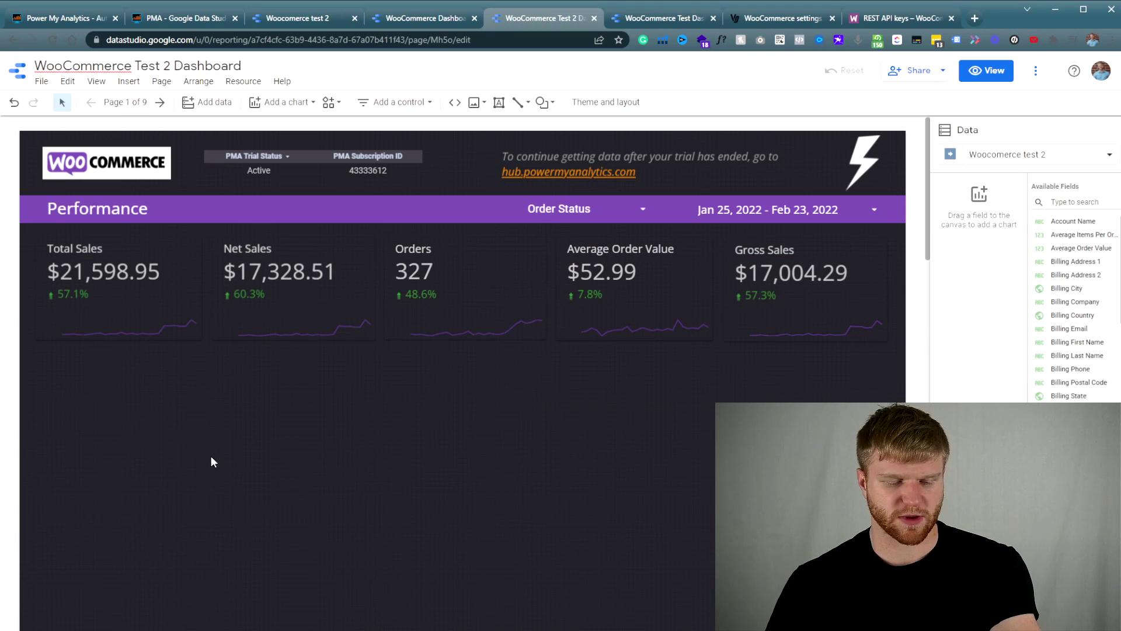
key(ctrl+v)
Step: Place the Net Sales chart beneath the scorecards, aligned with the Total Sales card's left edge
drag(370, 336, 366, 457)
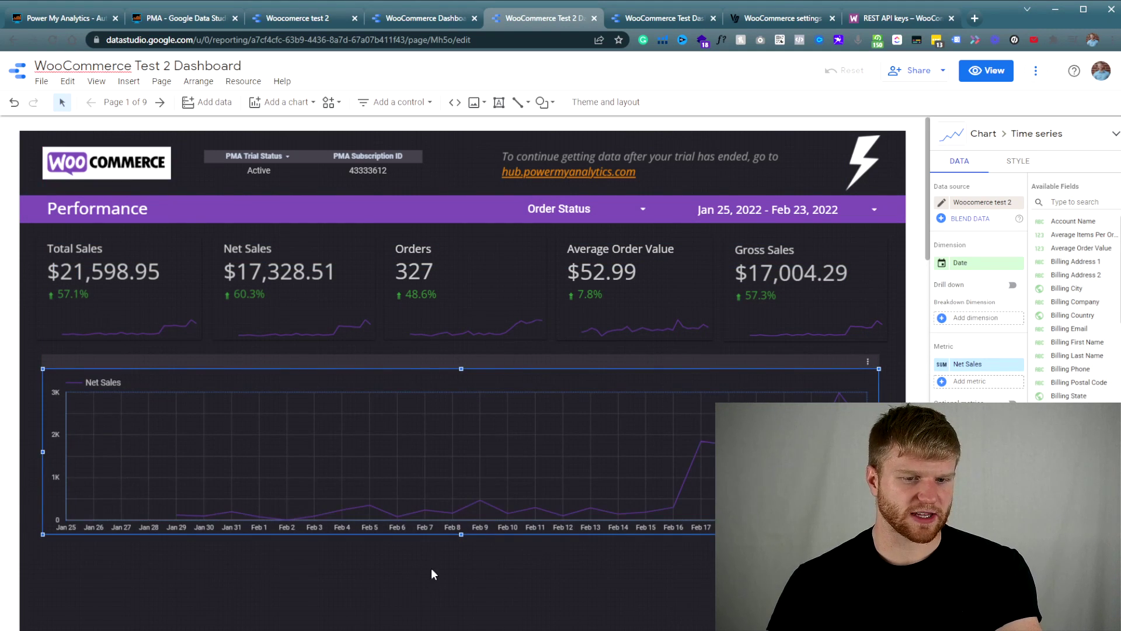
click(459, 550)
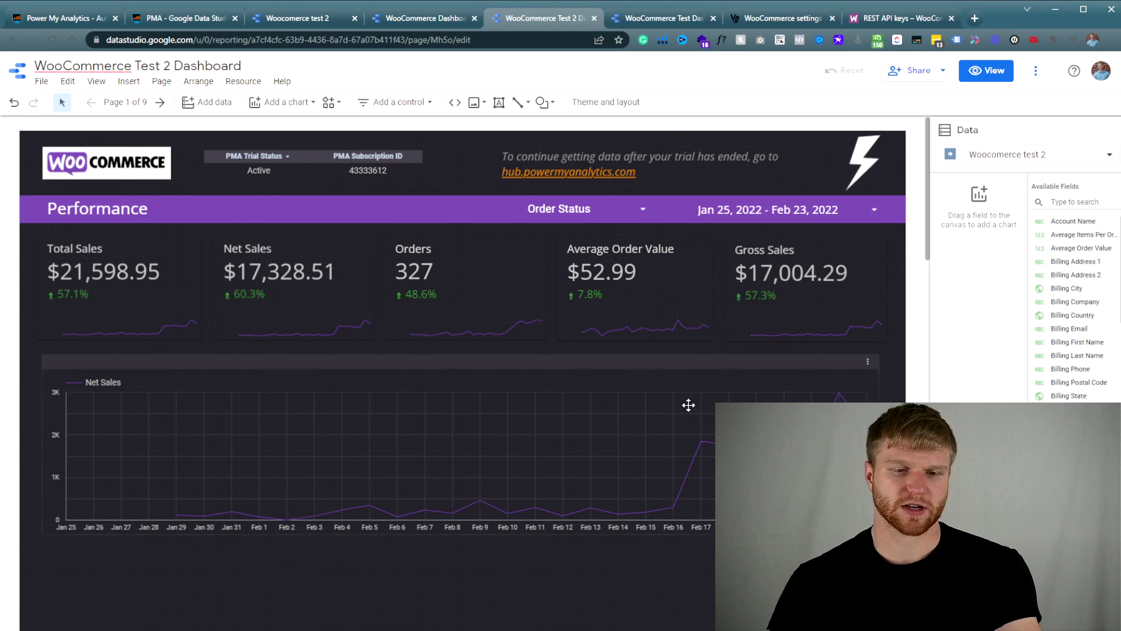
click(668, 505)
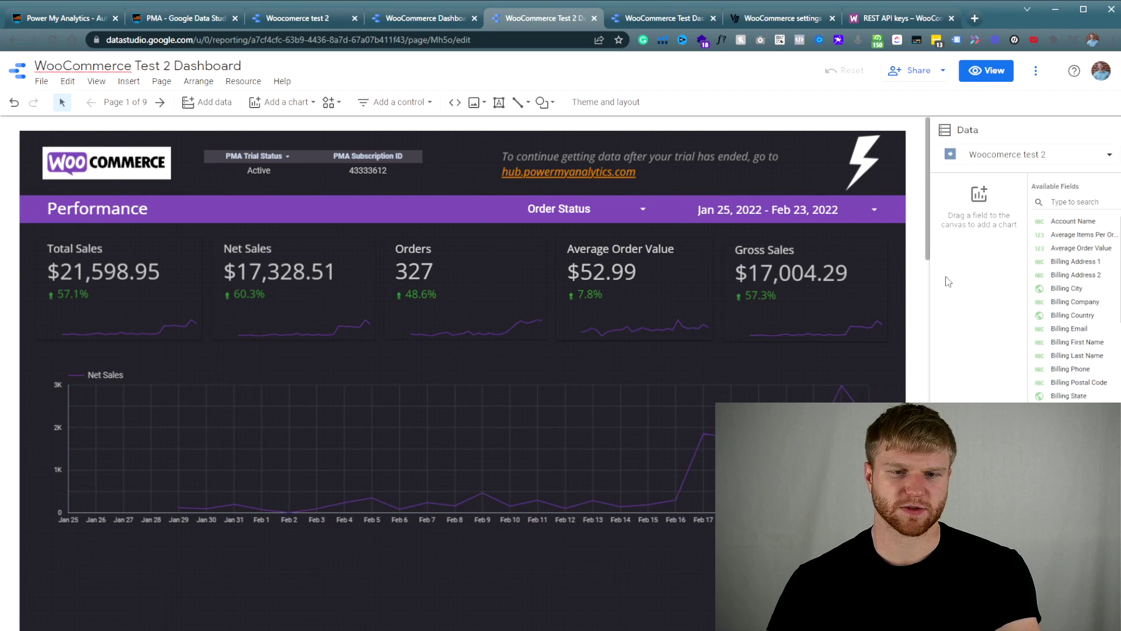
drag(257, 428, 233, 422)
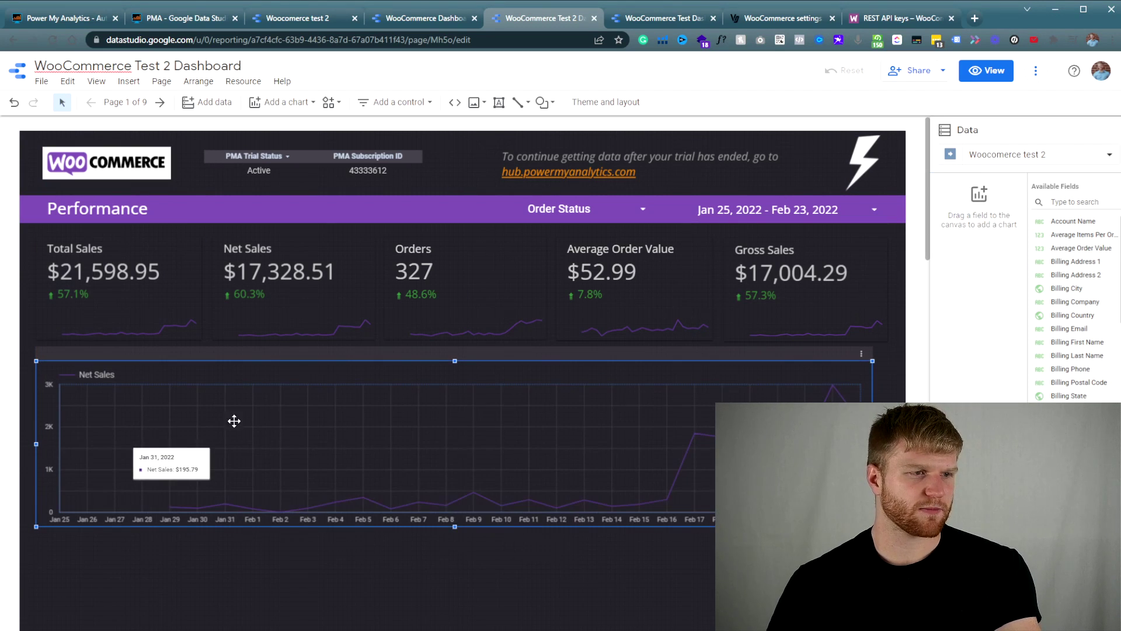
click(122, 102)
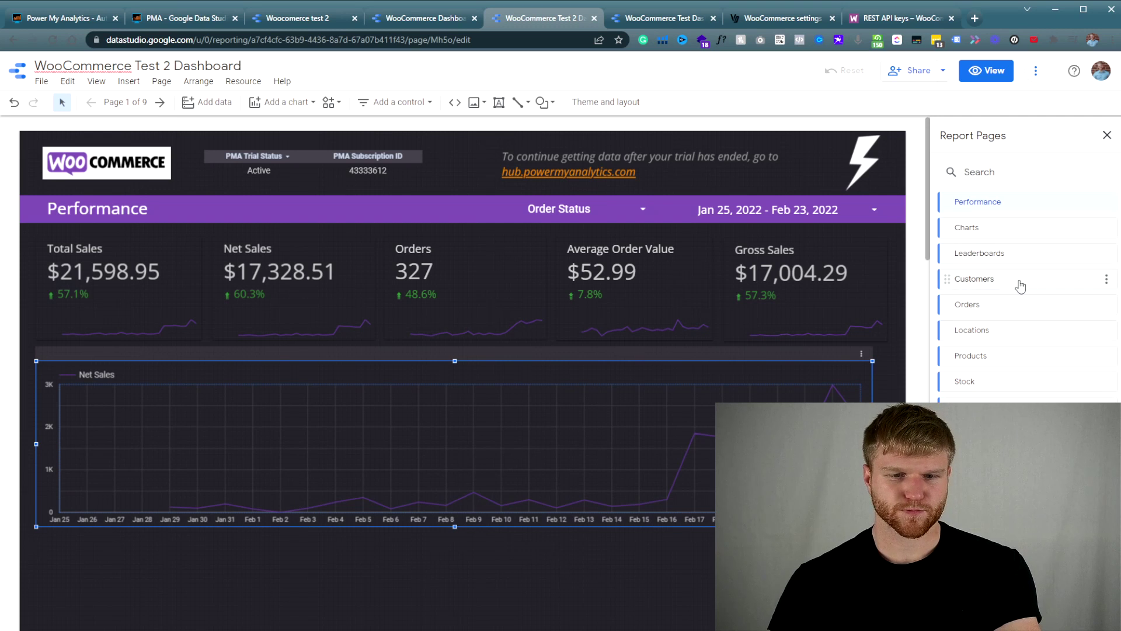
Step: Select the Top Products table on the Leaderboards page, then return to the Performance page
click(1013, 259)
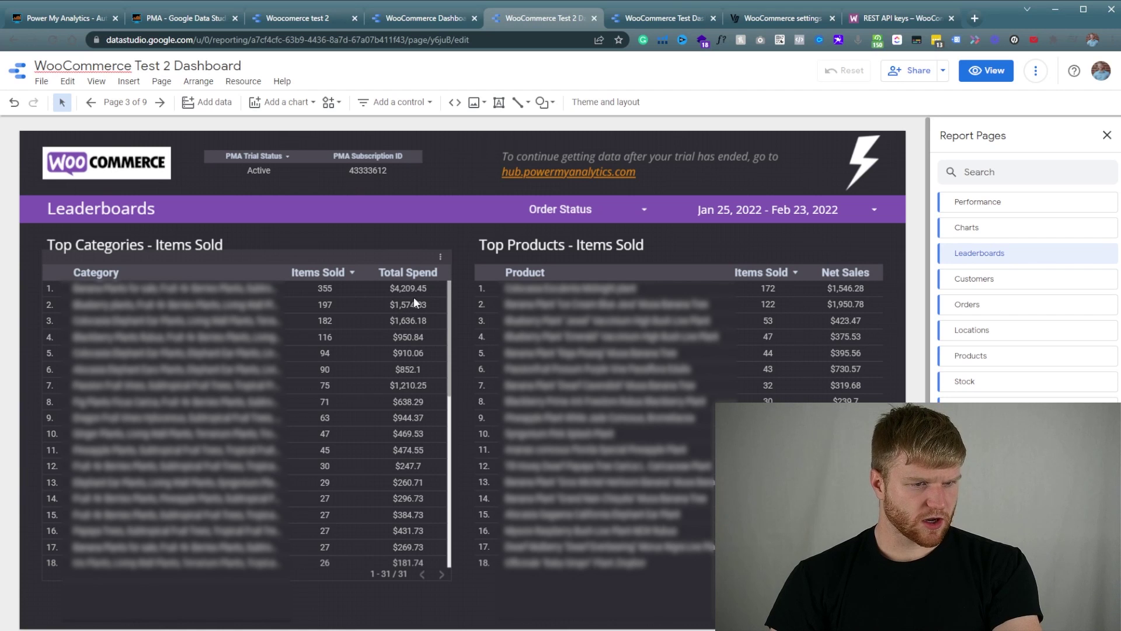
drag(469, 237, 859, 439)
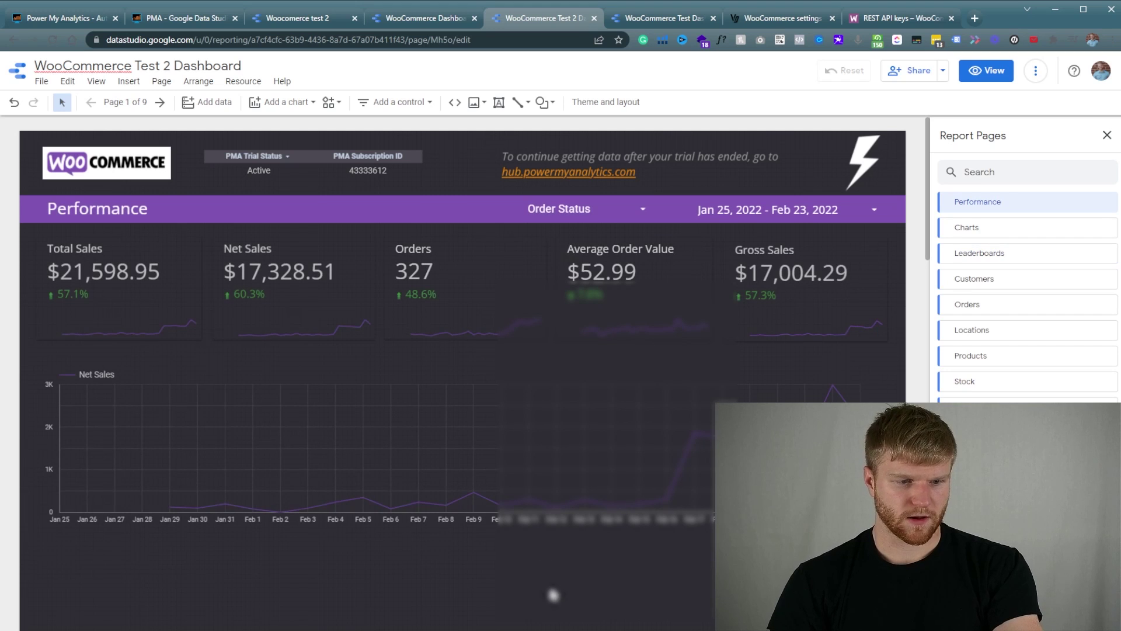
click(544, 567)
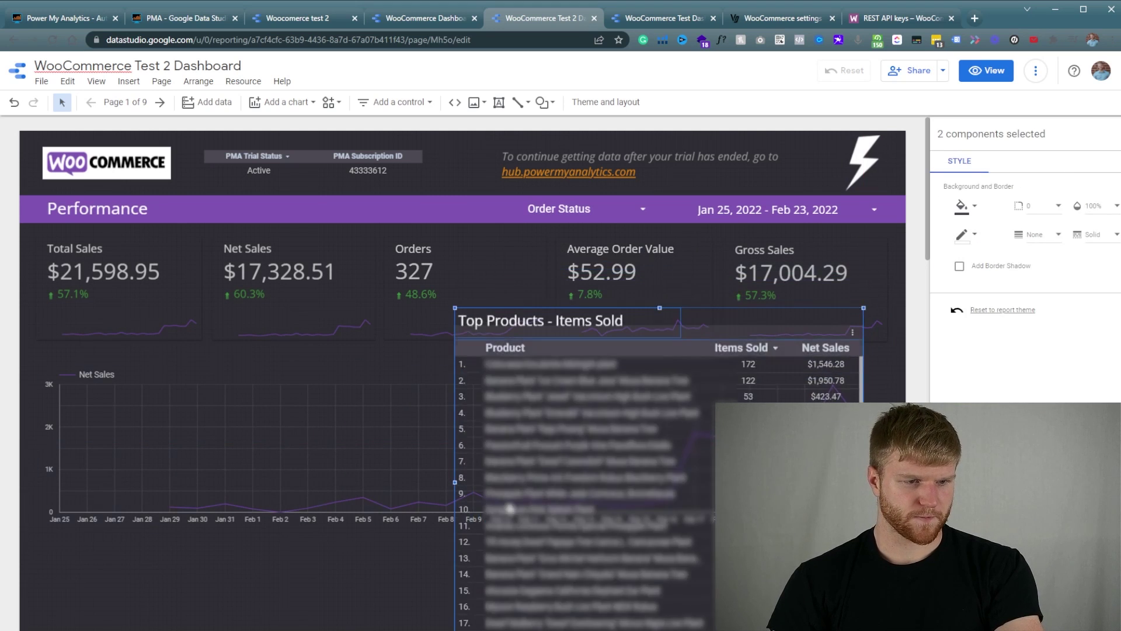
scroll(514, 502, down, 5)
scroll(344, 471, down, 5)
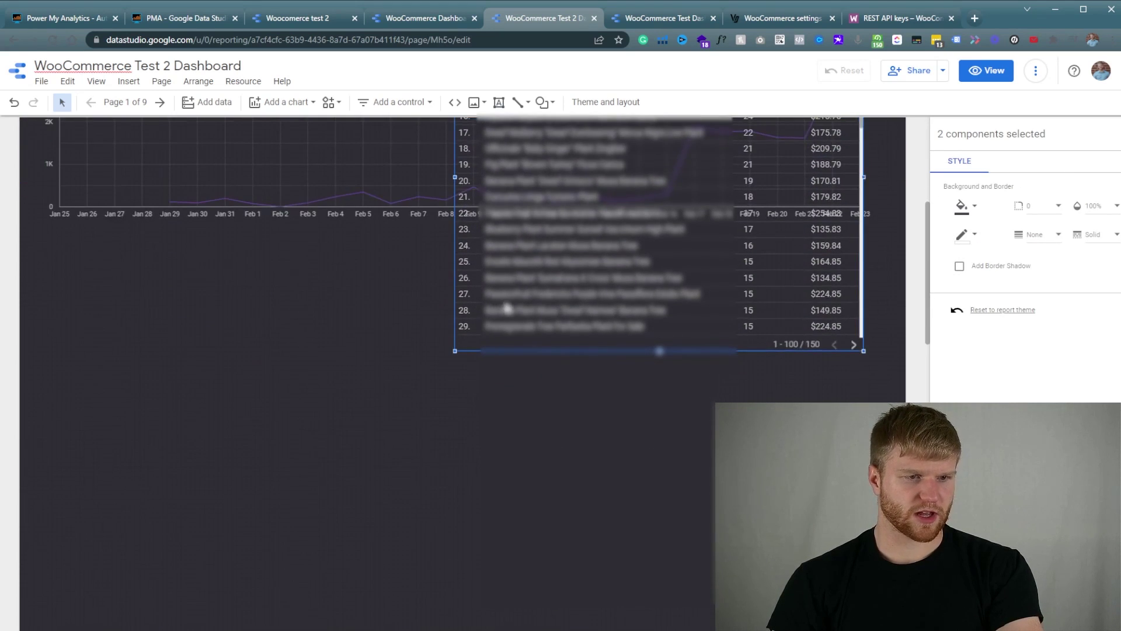
Step: Align the Top Products table to the left edge, widen it across the page, and shorten it to nine rows
drag(417, 549, 99, 536)
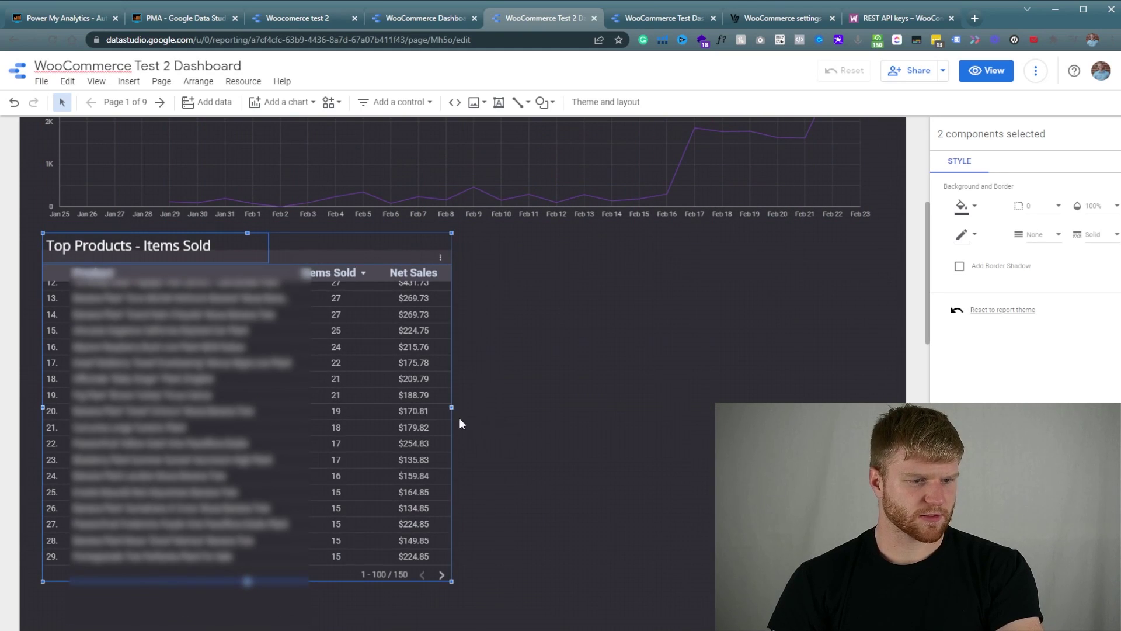
drag(451, 407, 872, 408)
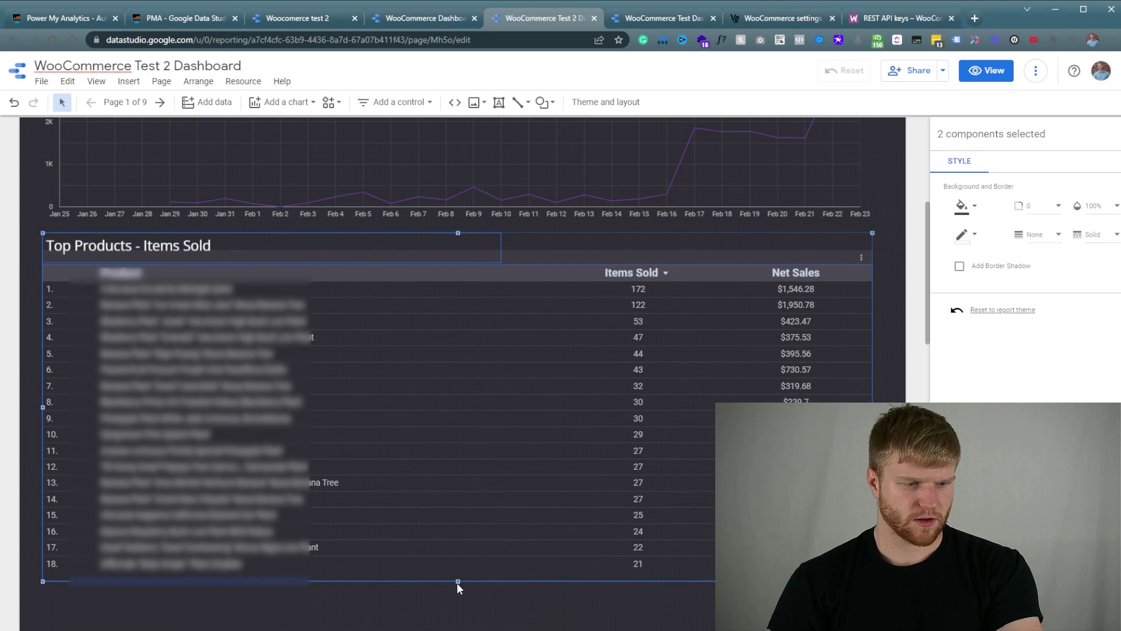
drag(459, 584, 480, 428)
click(668, 482)
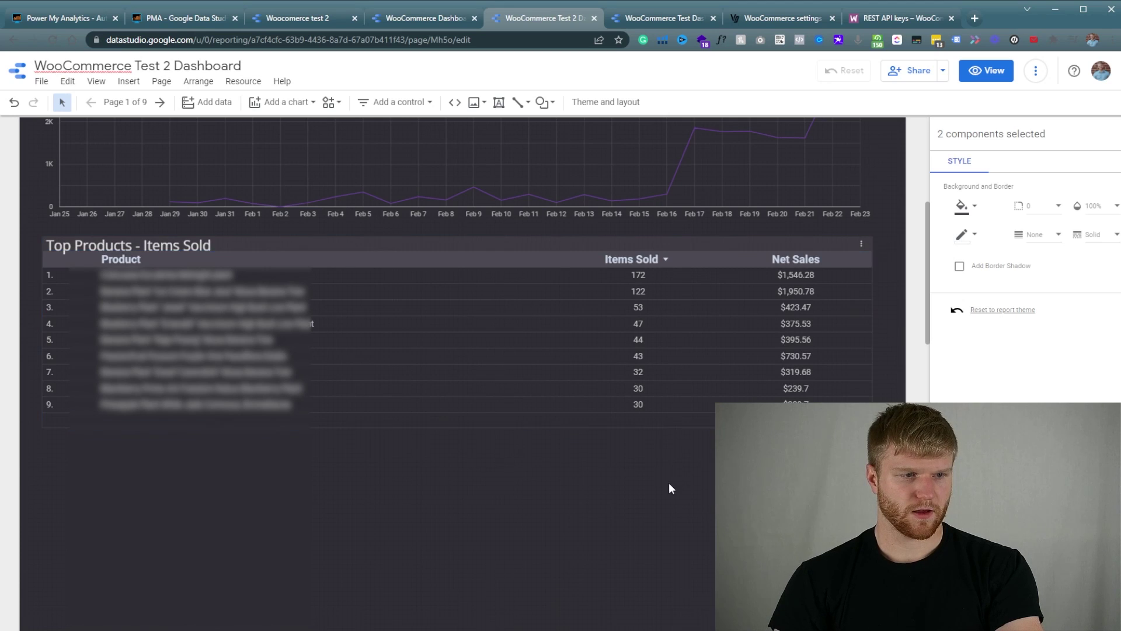
scroll(571, 501, up, 3)
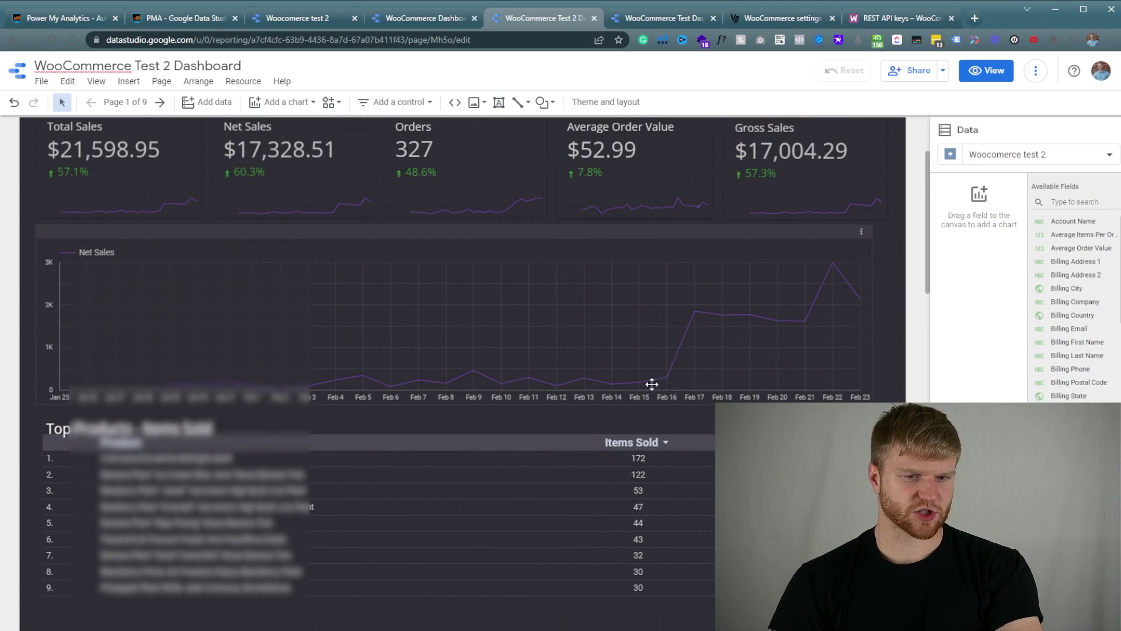
Step: Select the Orders by State map and its title on the Locations page
click(153, 104)
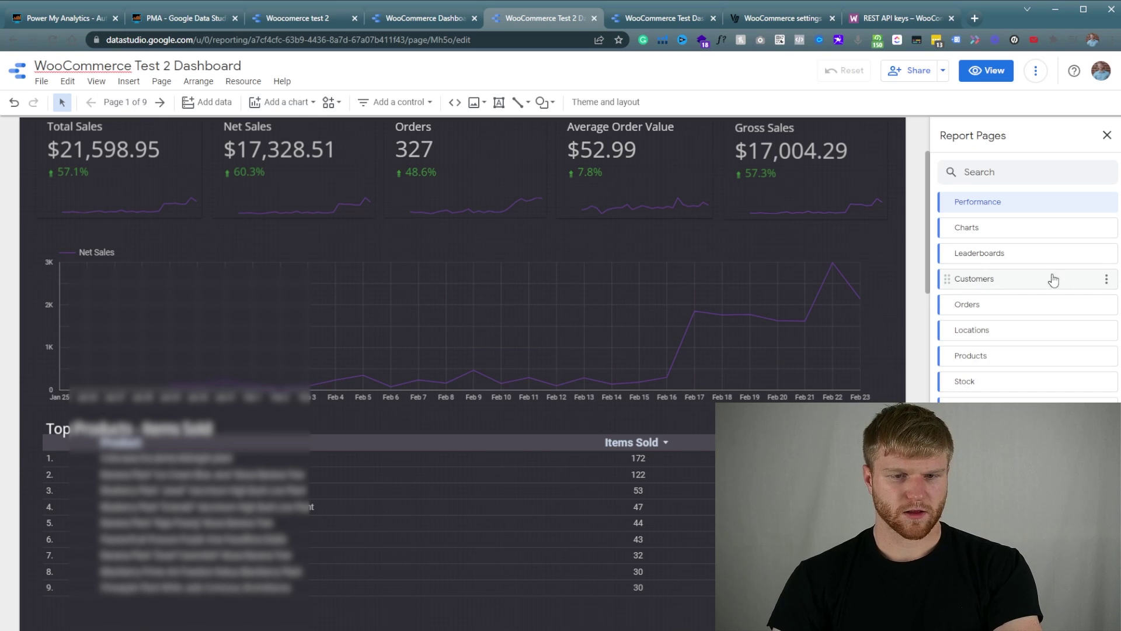
click(1054, 280)
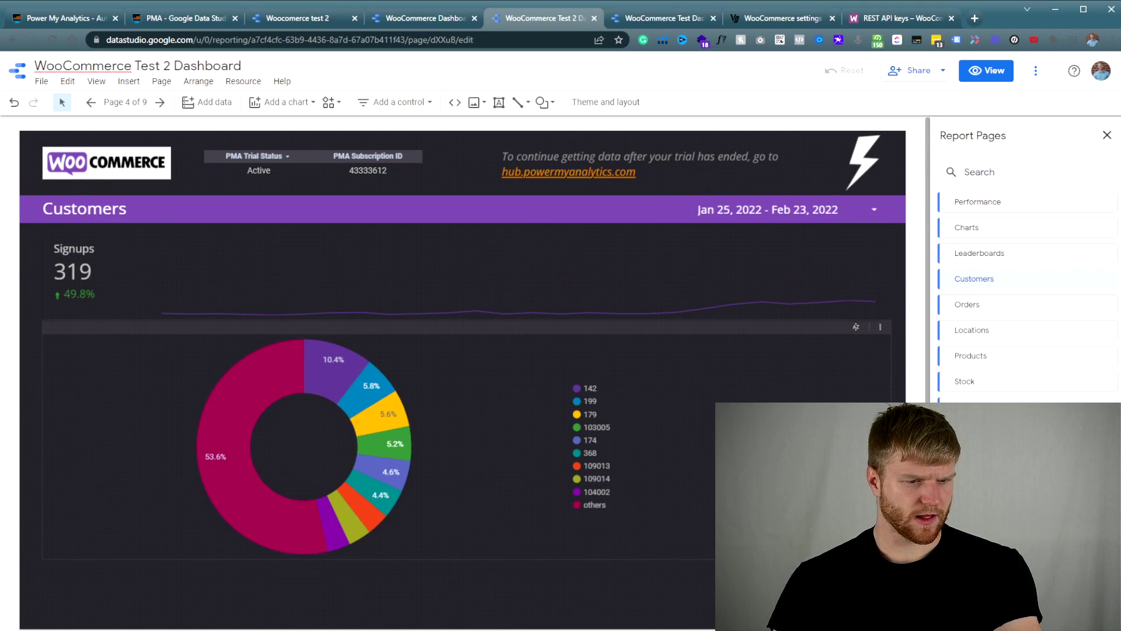
click(1043, 306)
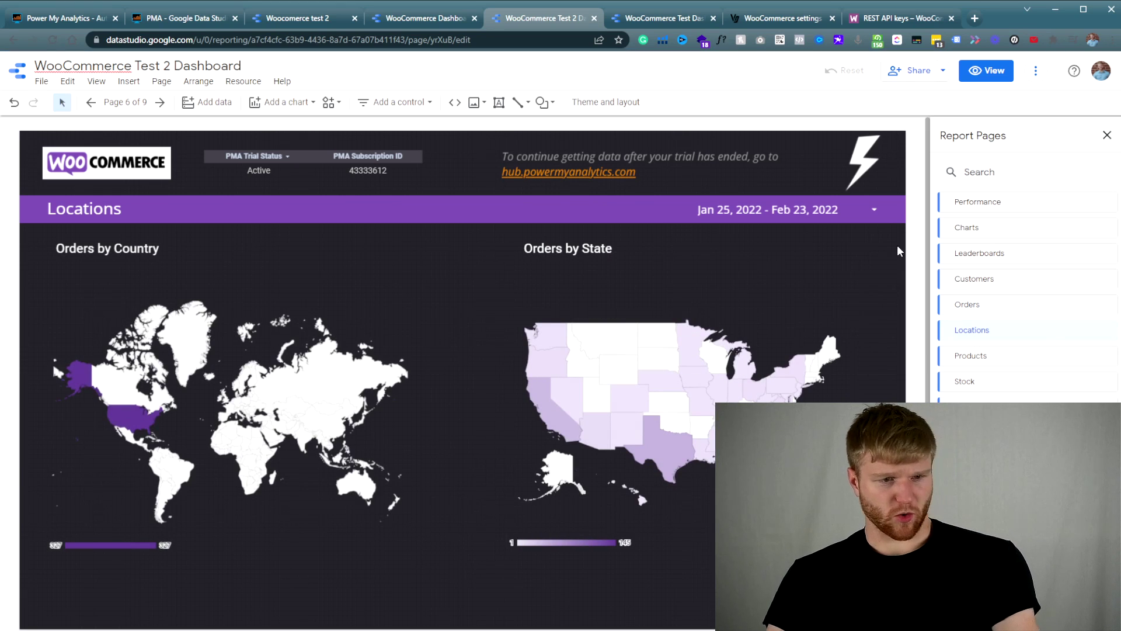
drag(501, 233, 873, 558)
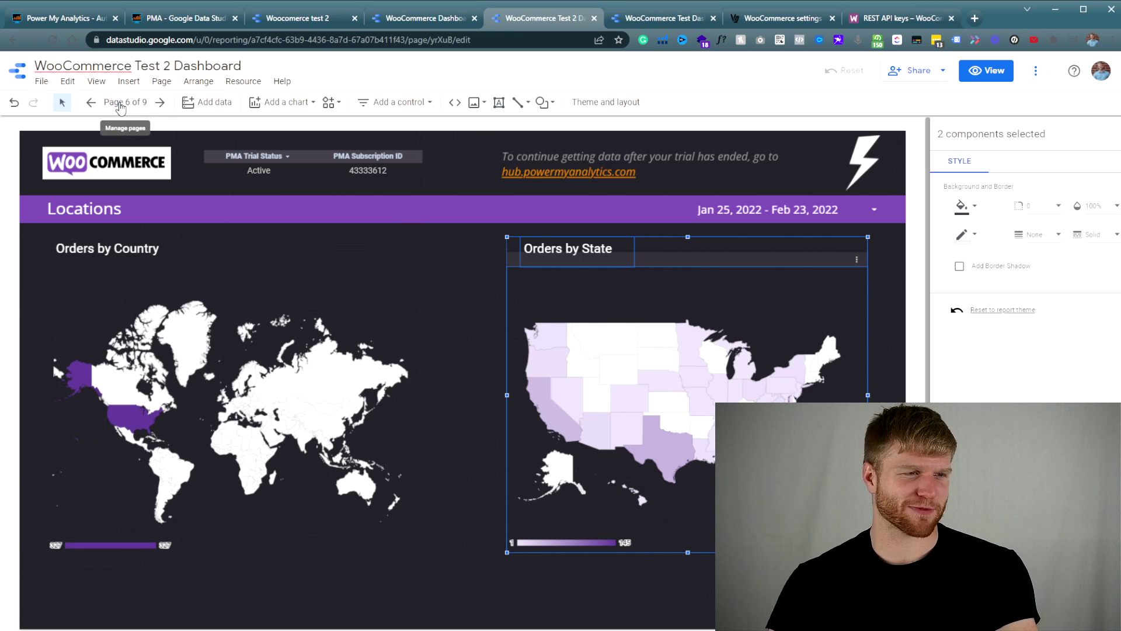
Step: Return to the Performance page and place the map beneath the Top Products table
click(119, 105)
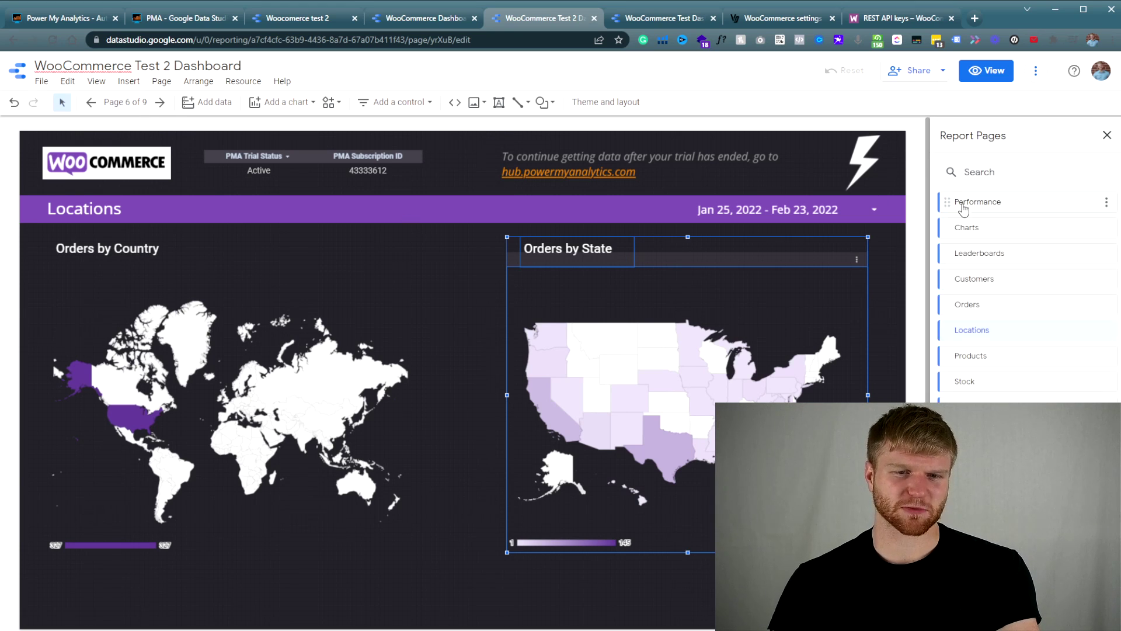
click(963, 205)
scroll(645, 382, down, 6)
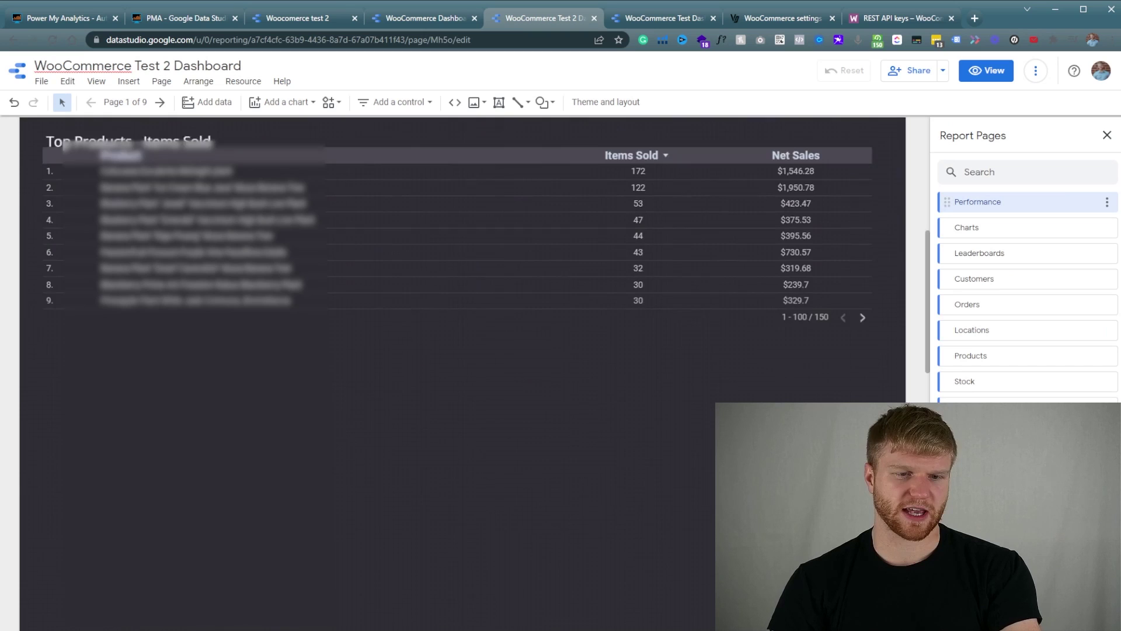
click(843, 374)
scroll(669, 370, up, 3)
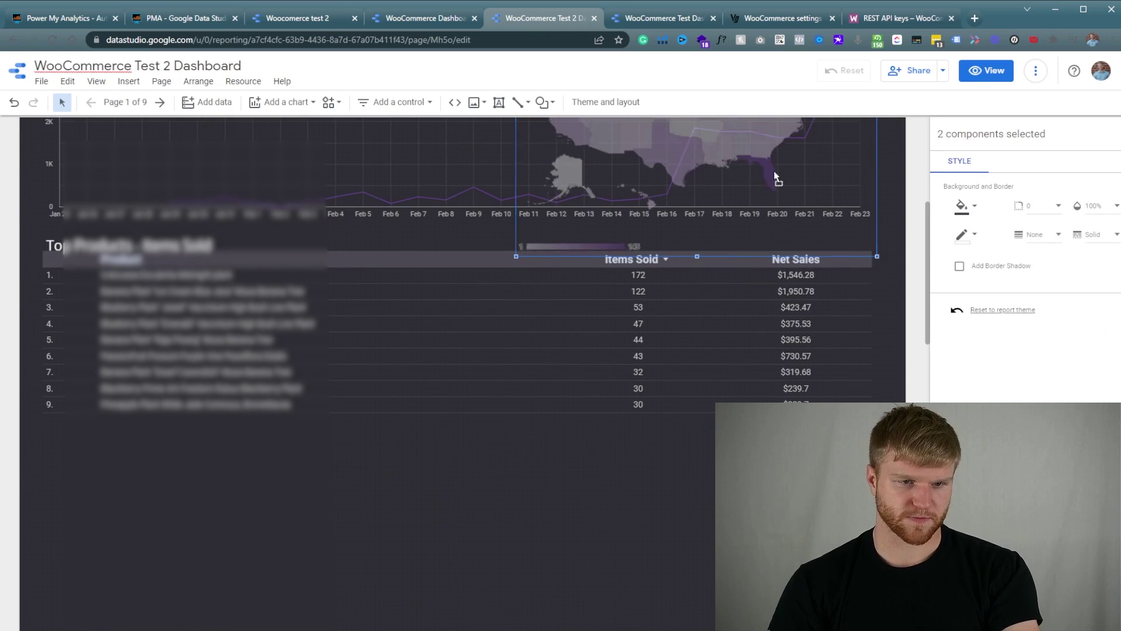
drag(777, 179, 265, 443)
scroll(390, 380, down, 3)
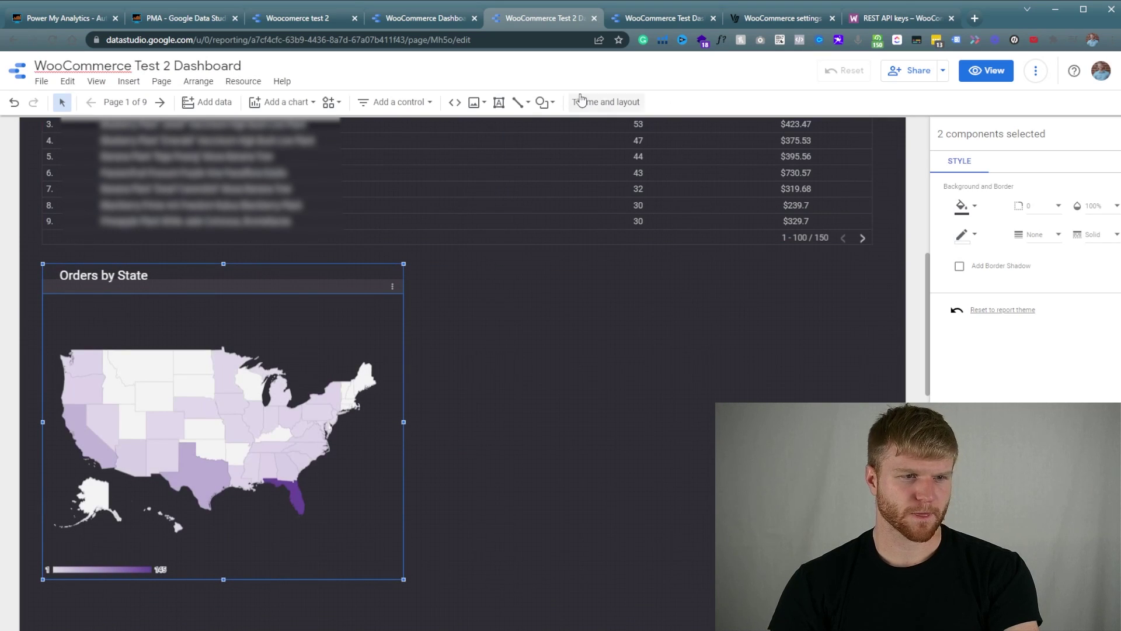
Step: Select the Stock page's Inventory Report table with its title, then go back to Performance
click(146, 103)
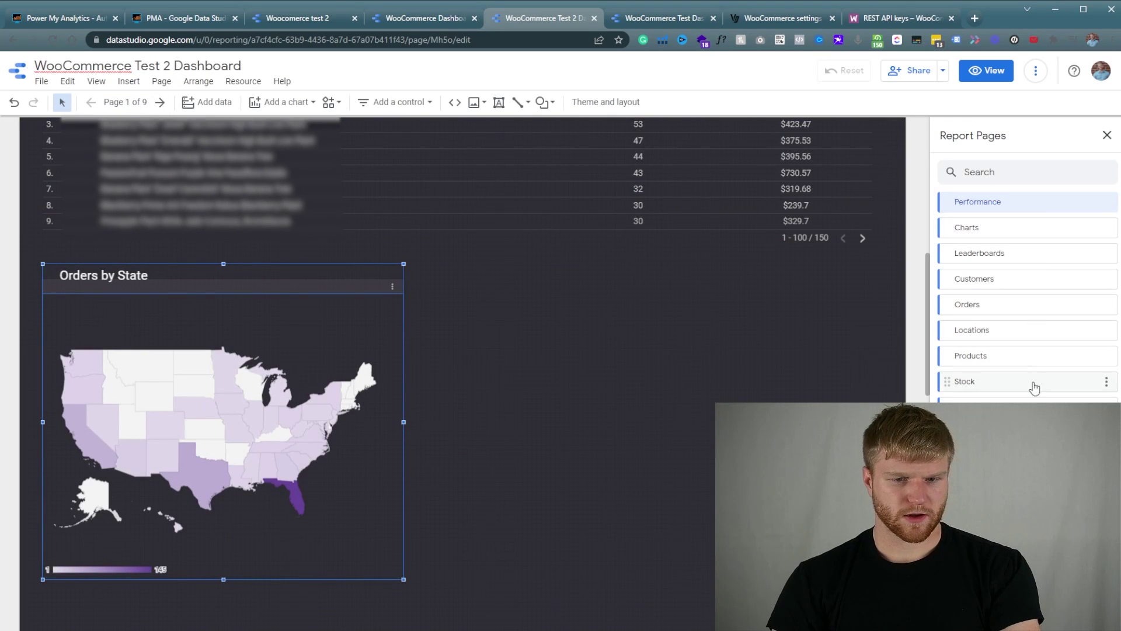
click(1034, 385)
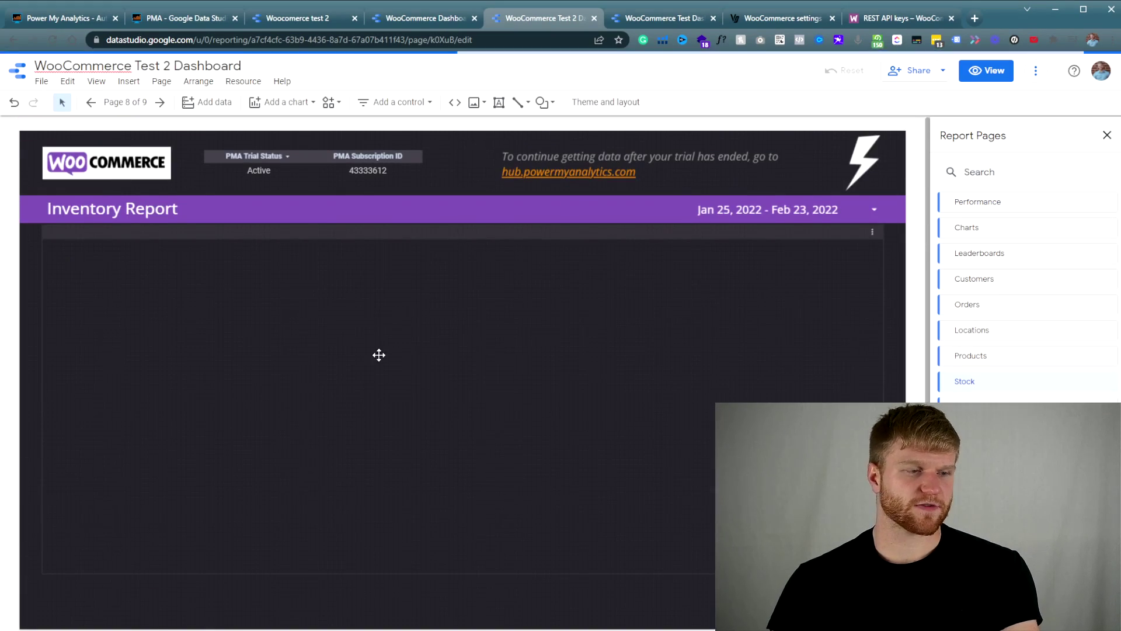
click(284, 322)
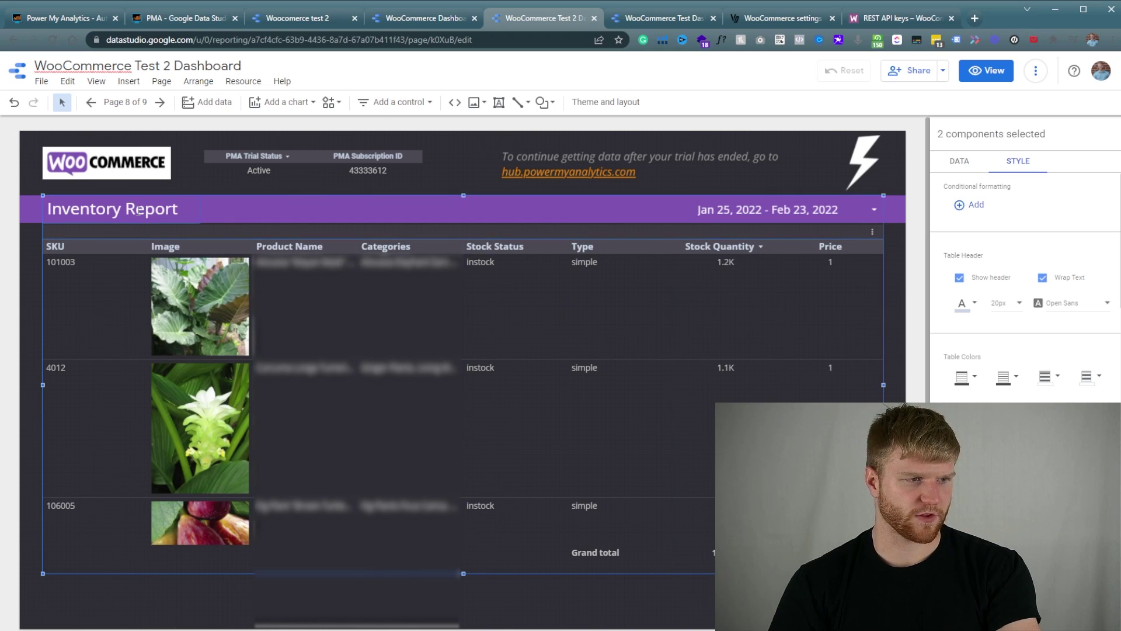
click(119, 104)
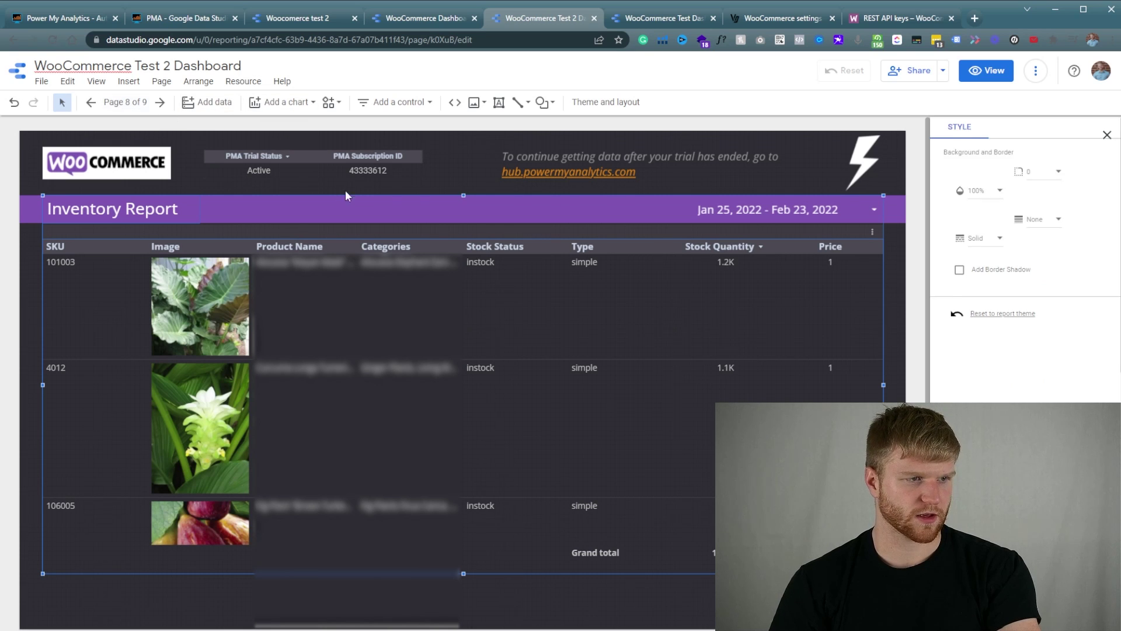
click(977, 201)
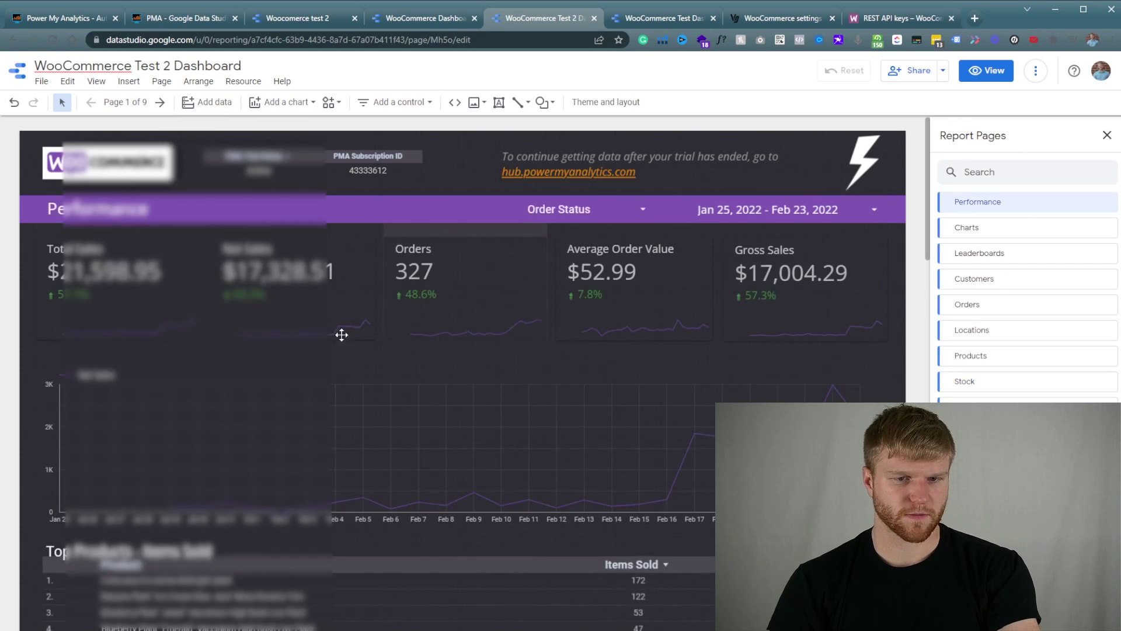
Step: Paste the Inventory Report table onto Performance and position it below the Orders by State map
scroll(401, 376, down, 8)
scroll(643, 503, down, 3)
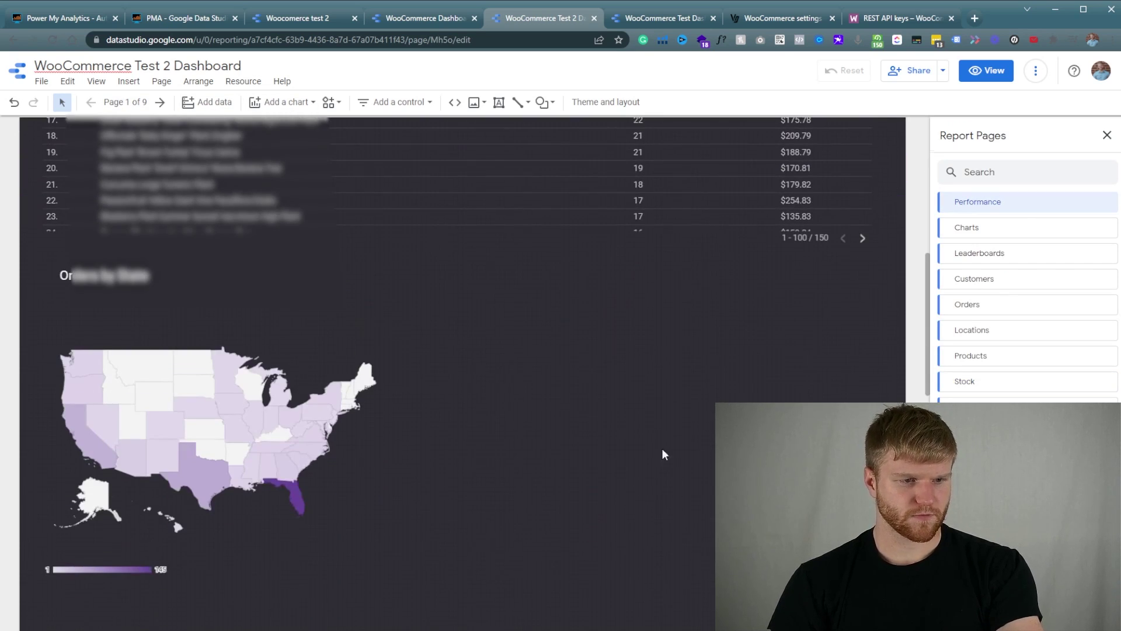
key(ctrl+v)
scroll(606, 338, up, 6)
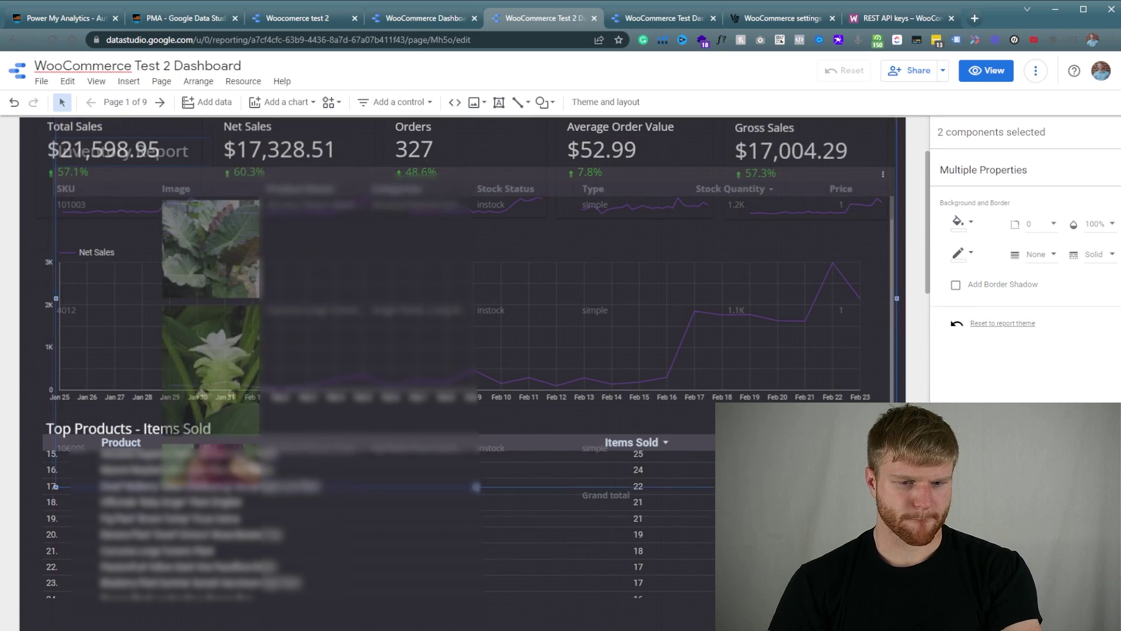
scroll(403, 408, down, 5)
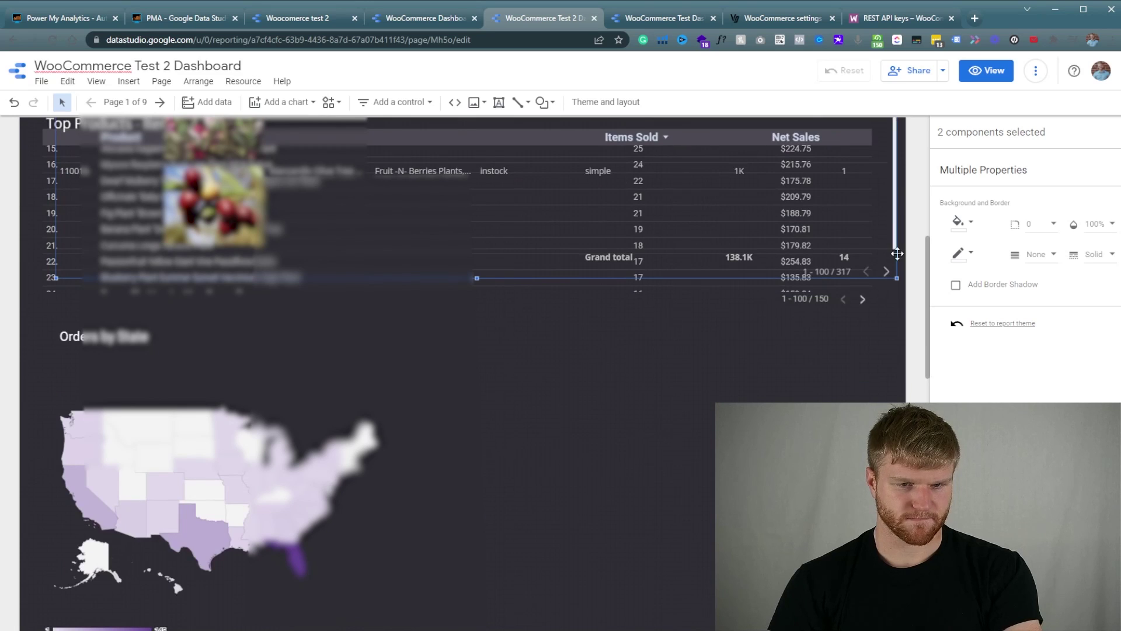
drag(896, 257, 853, 277)
scroll(876, 301, down, 6)
drag(806, 193, 775, 348)
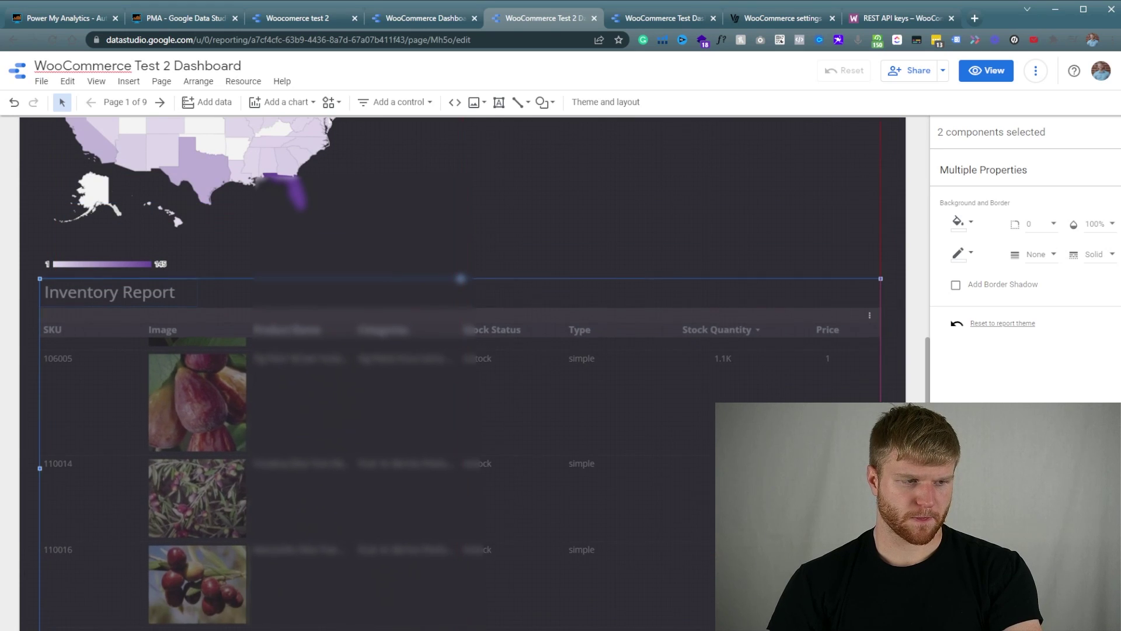
click(797, 199)
scroll(537, 233, down, 1)
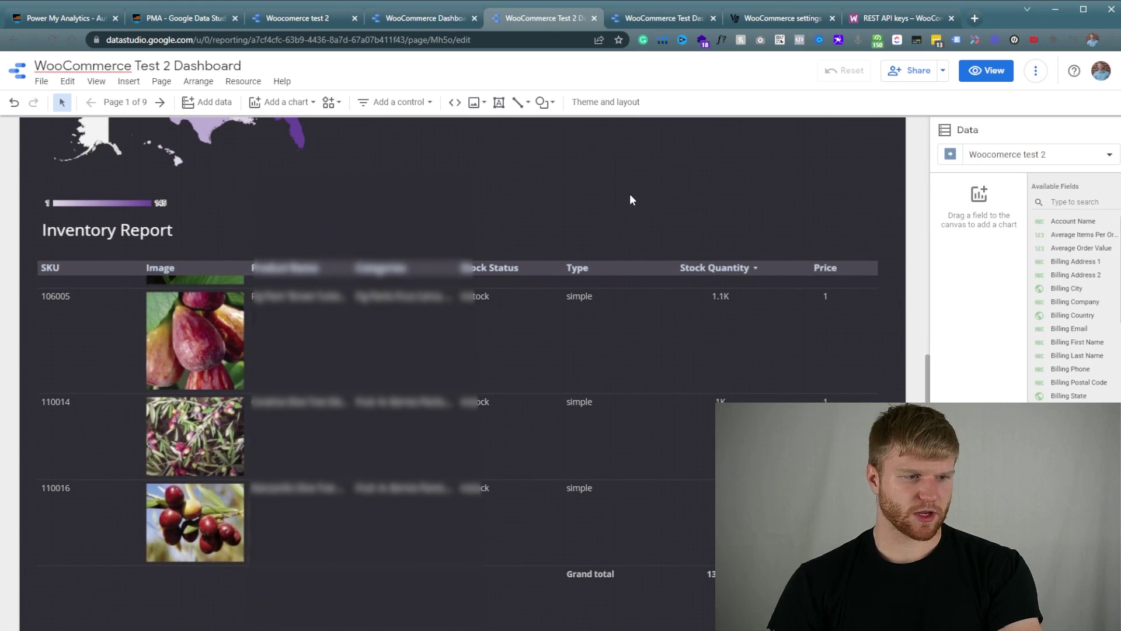
scroll(256, 372, up, 8)
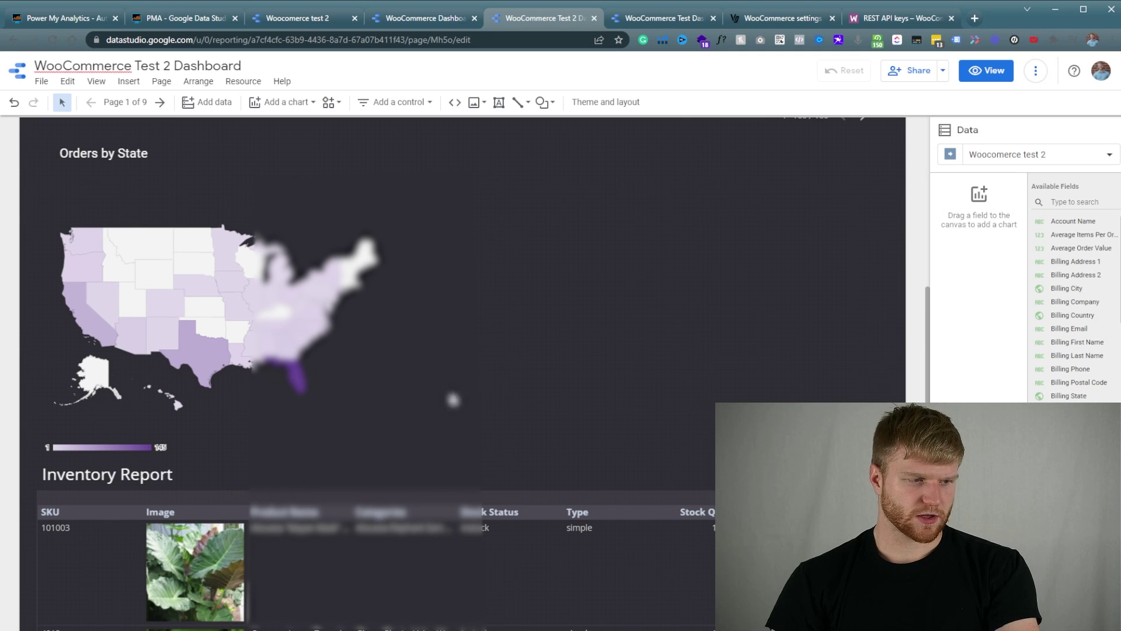
Step: Narrow the Top Products table to half-width and move the Orders by State map beside it
click(123, 102)
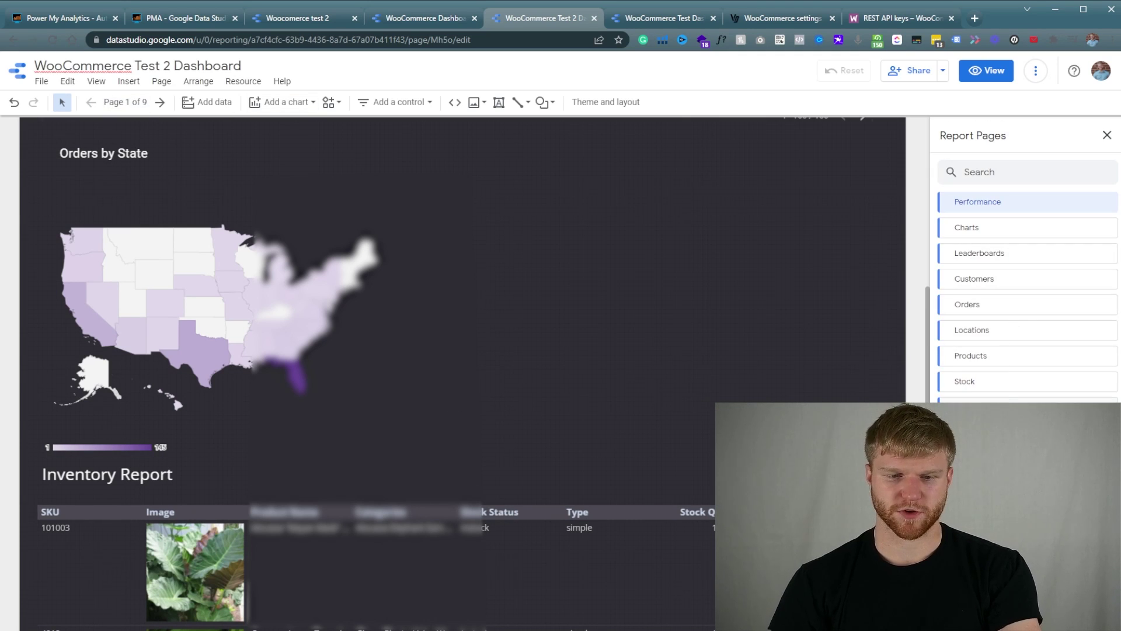
scroll(614, 347, up, 8)
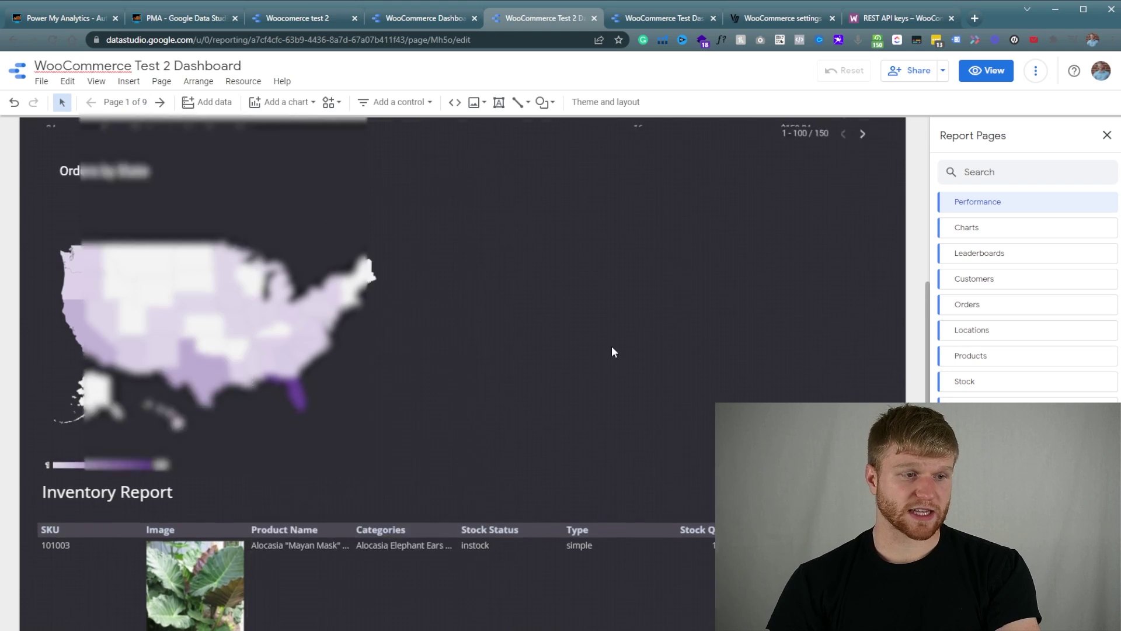
scroll(617, 356, down, 3)
click(626, 325)
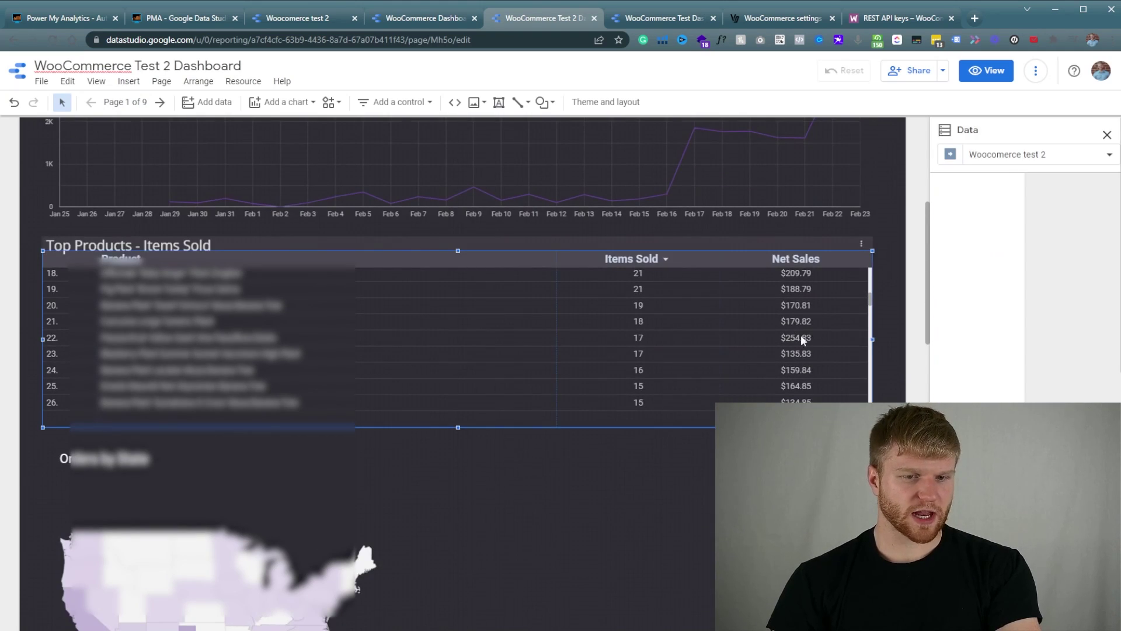
drag(872, 341, 511, 335)
click(52, 460)
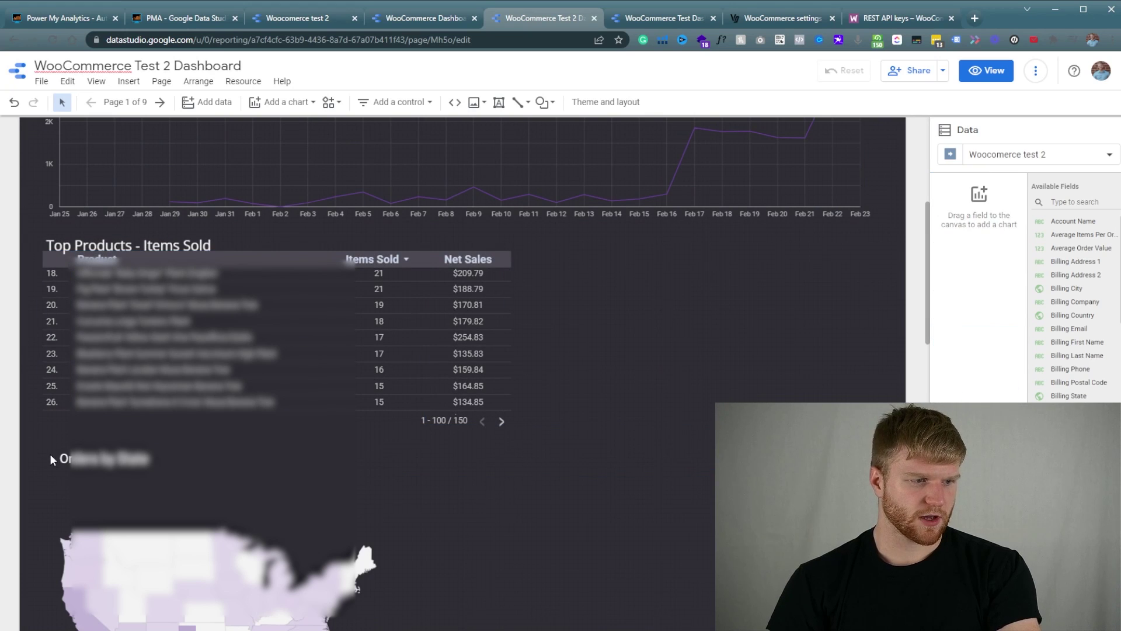
drag(367, 588, 825, 372)
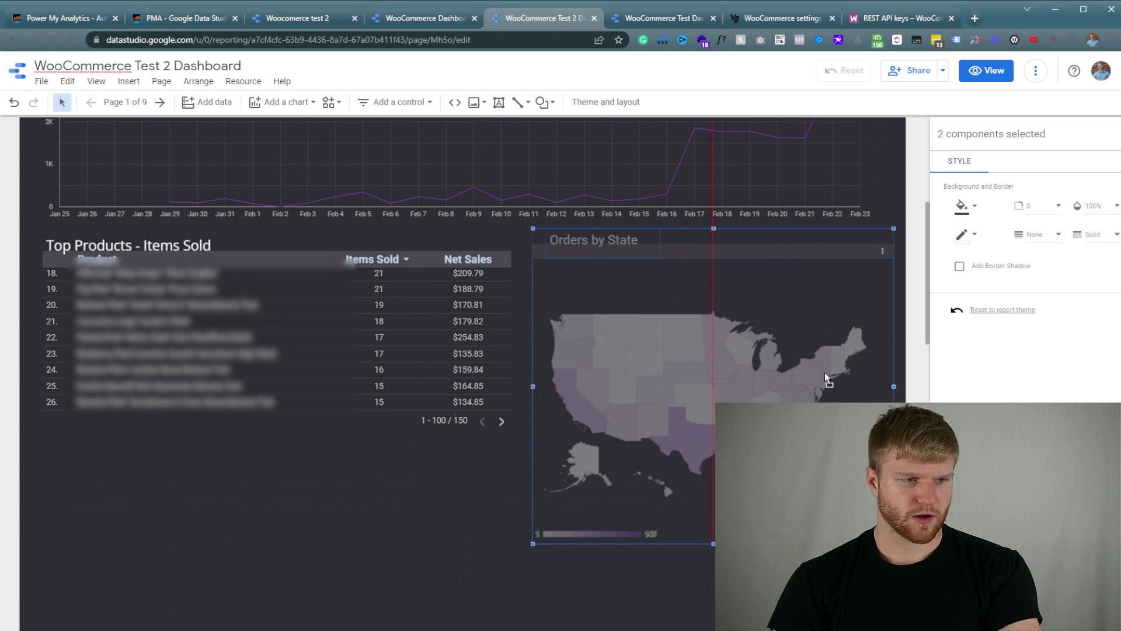
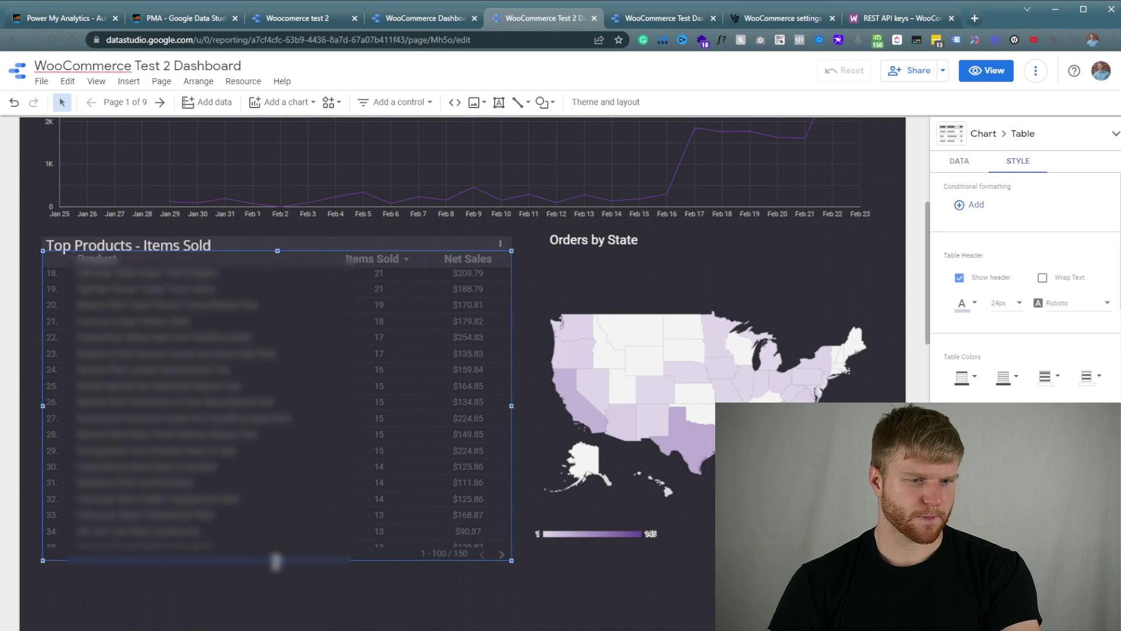
Step: Drag the Inventory Report heading and table up beneath the Top Products table
click(521, 545)
scroll(517, 540, down, 6)
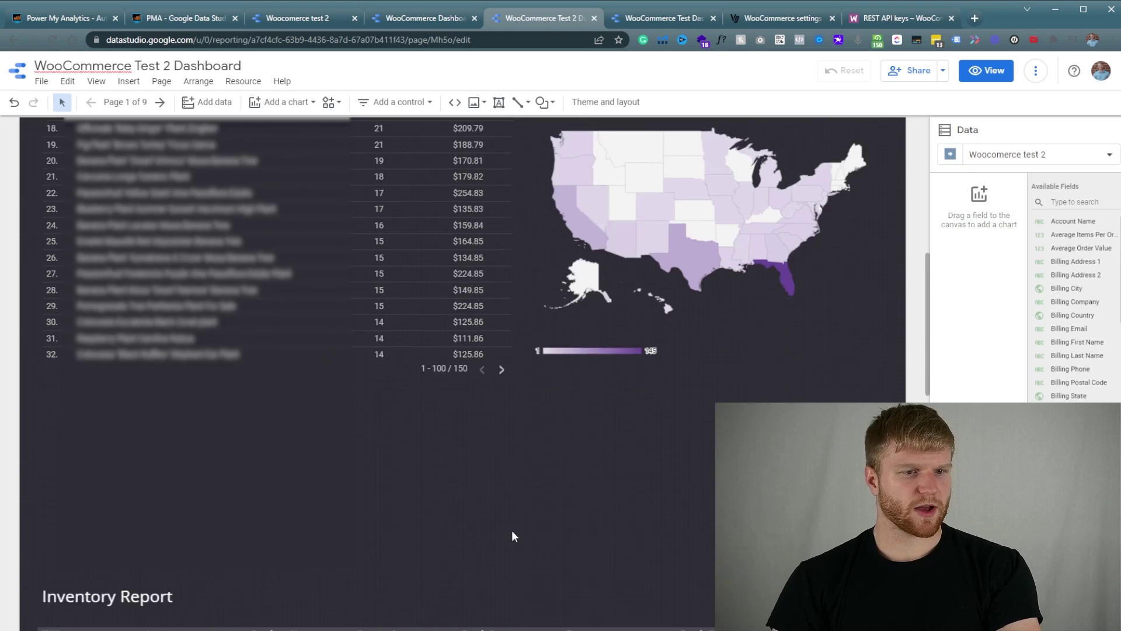
drag(301, 503, 382, 332)
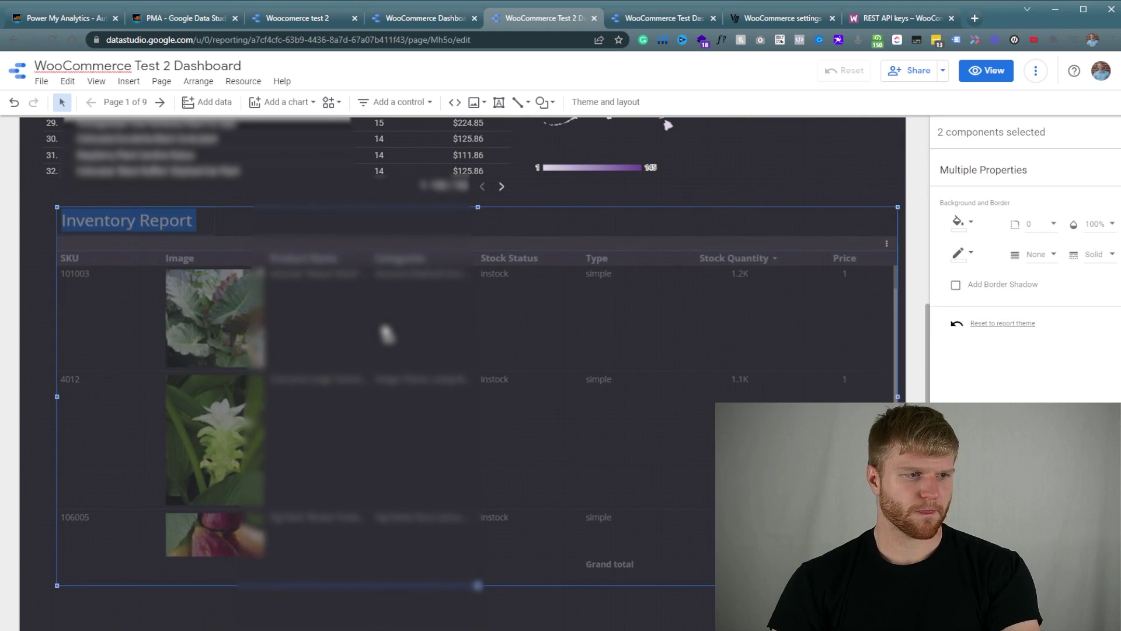
click(34, 283)
Step: Scroll through the dashboard to check the Inventory Report's new position
scroll(34, 283, up, 11)
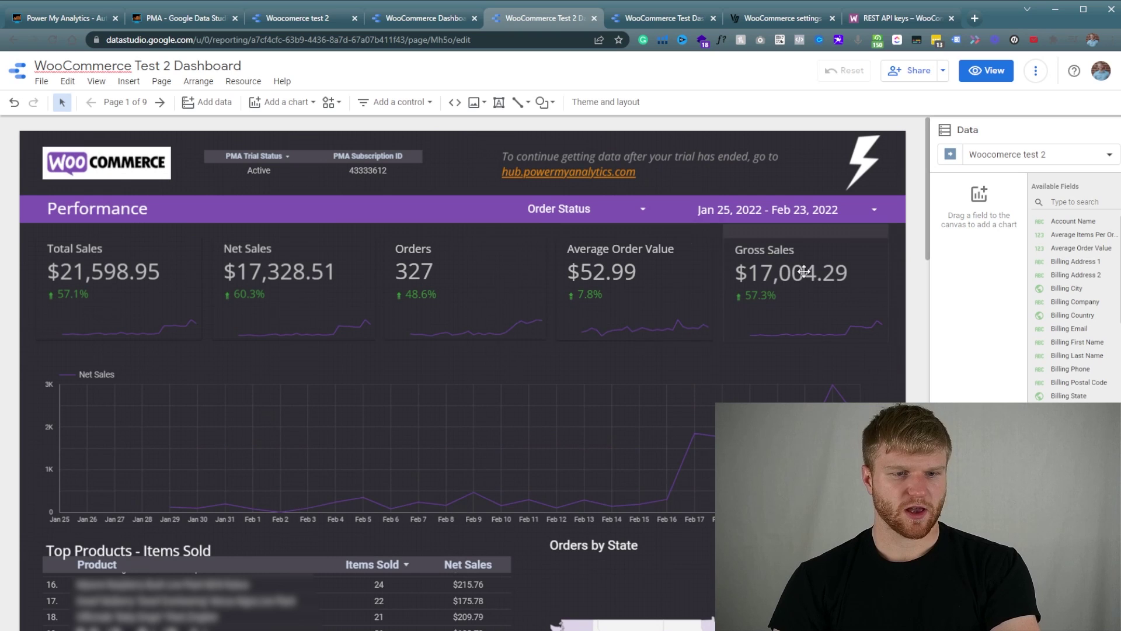
scroll(883, 389, down, 4)
scroll(241, 516, up, 1)
scroll(242, 517, up, 3)
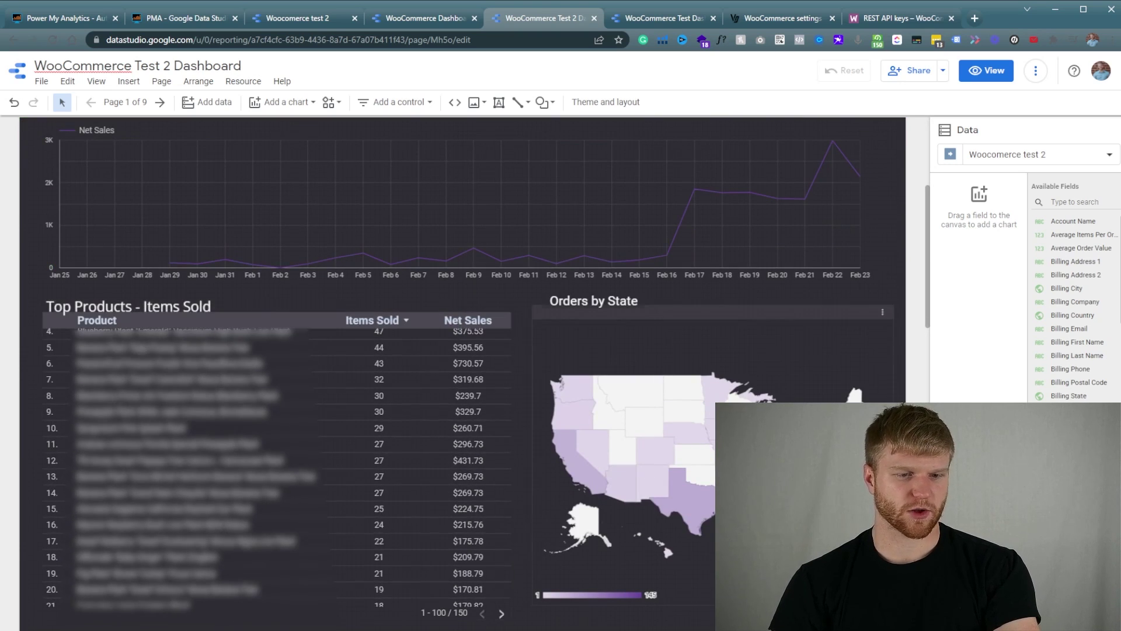
scroll(913, 334, down, 6)
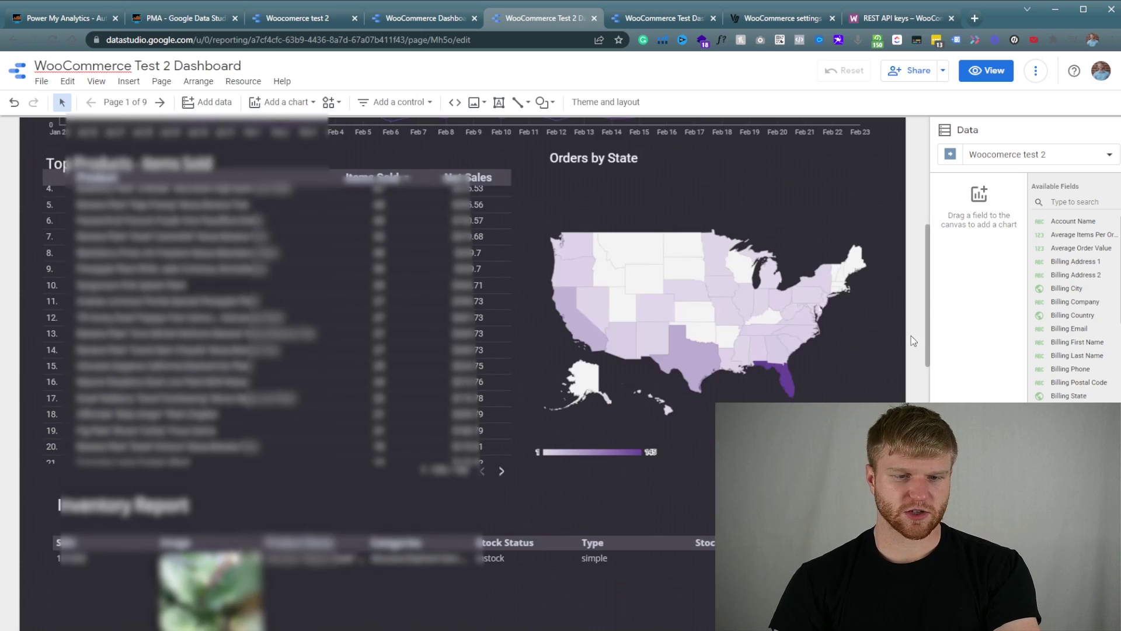
scroll(623, 387, down, 4)
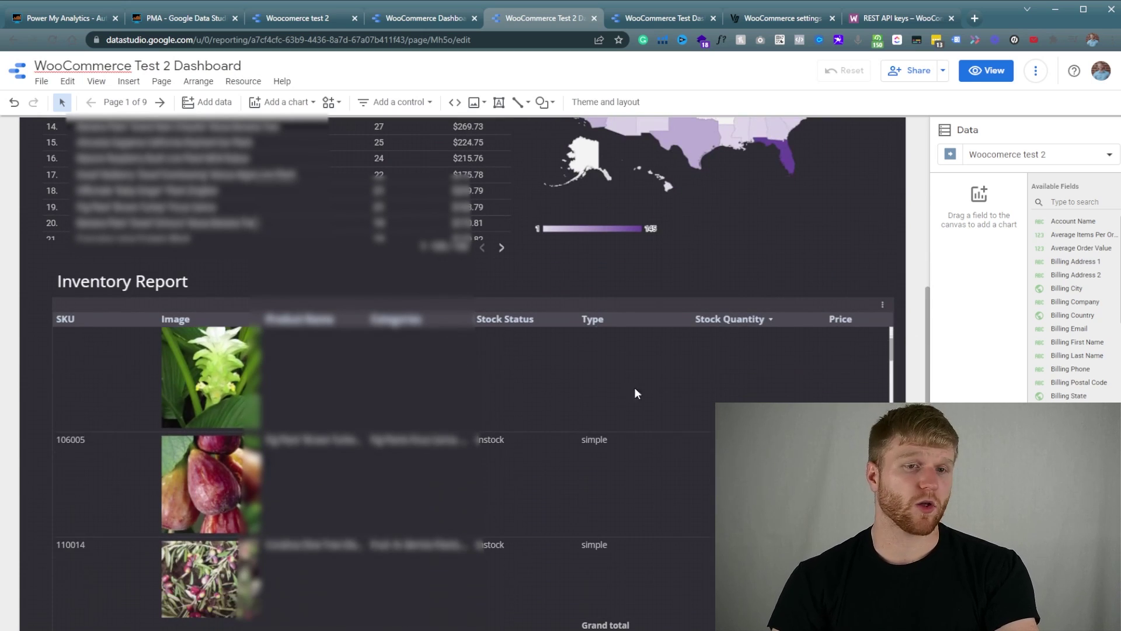
scroll(904, 286, down, 3)
scroll(904, 286, down, 5)
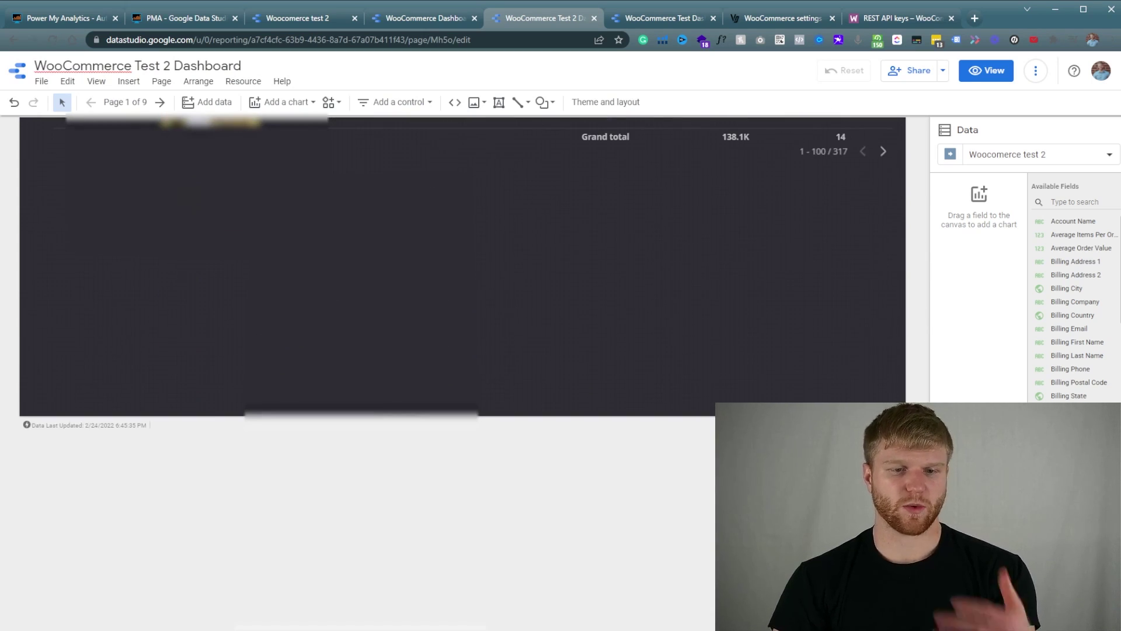
scroll(904, 286, up, 8)
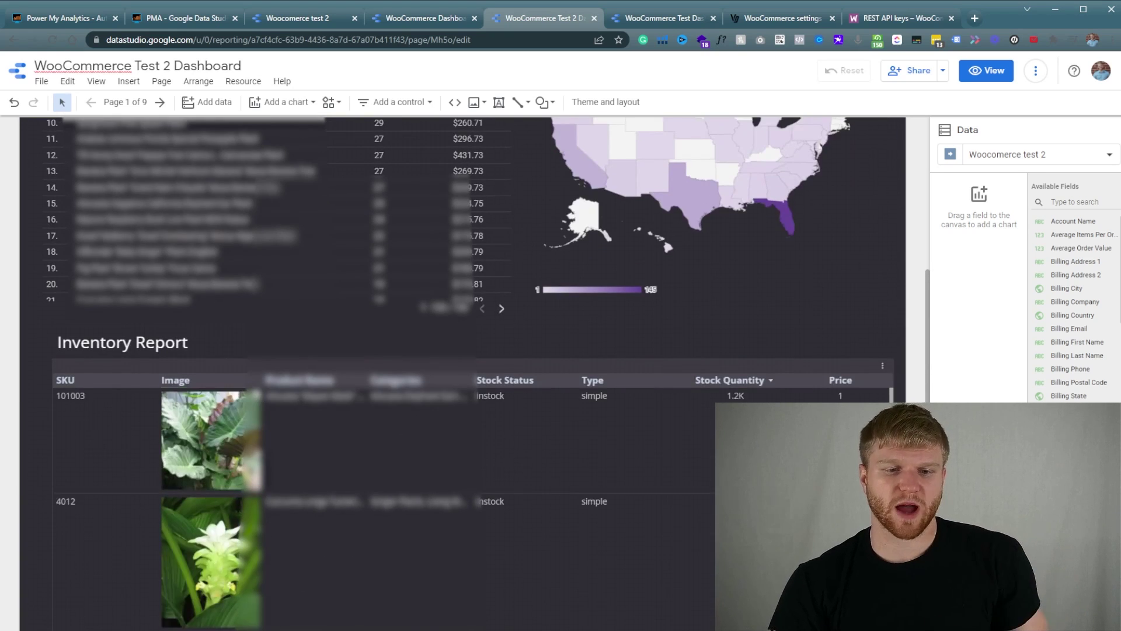
scroll(892, 338, up, 10)
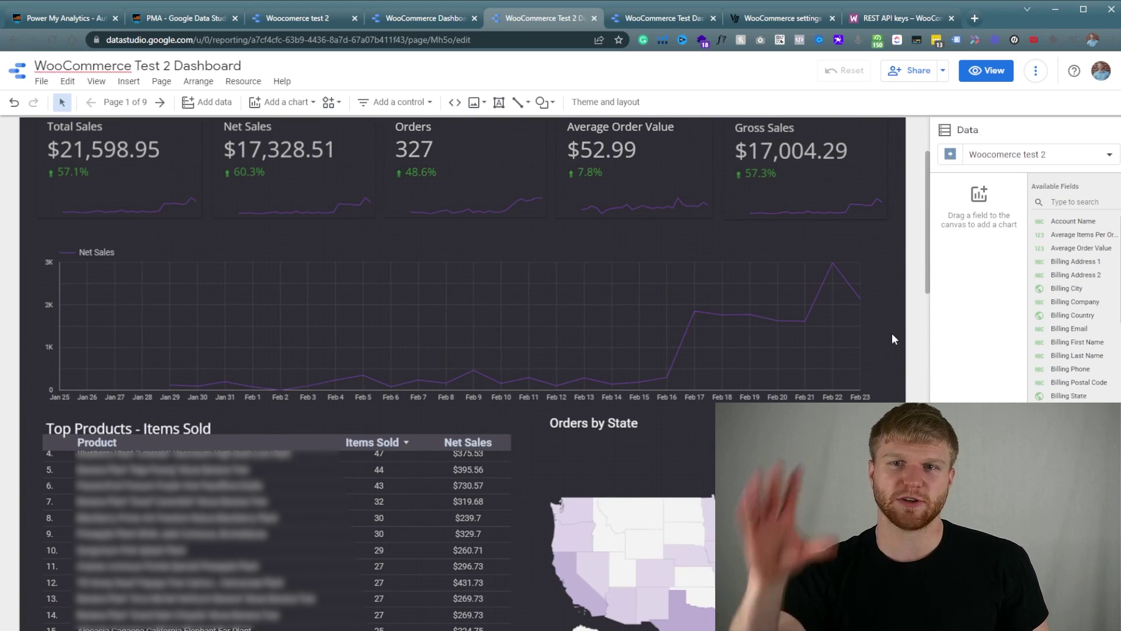
scroll(832, 265, up, 2)
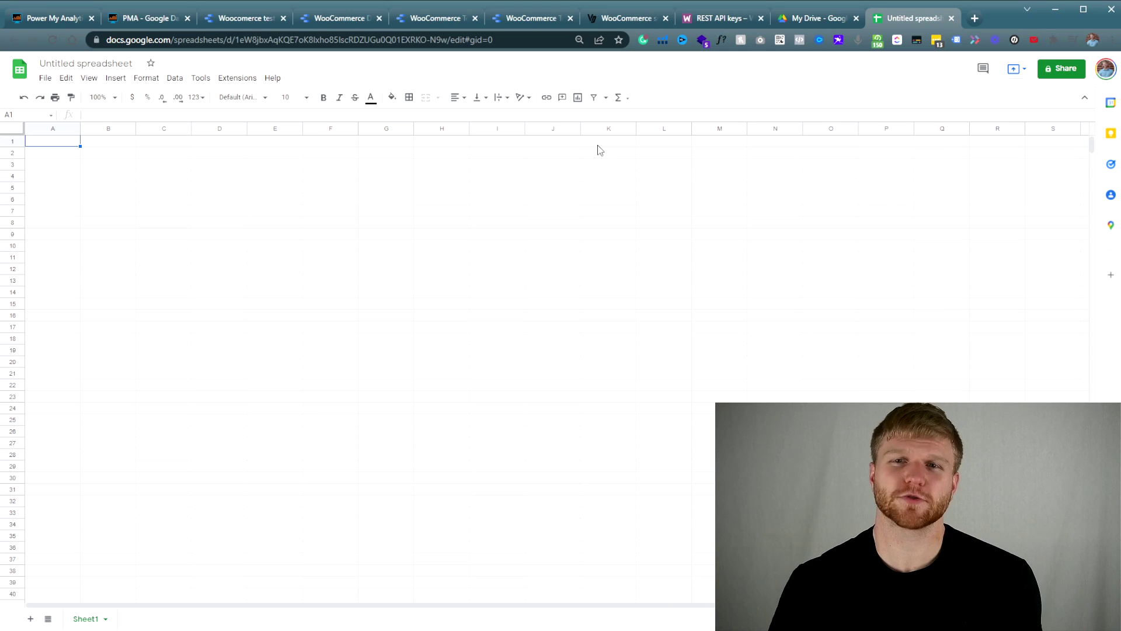
Step: Retitle the untitled spreadsheet 'Woocommerce Test 2'
click(105, 61)
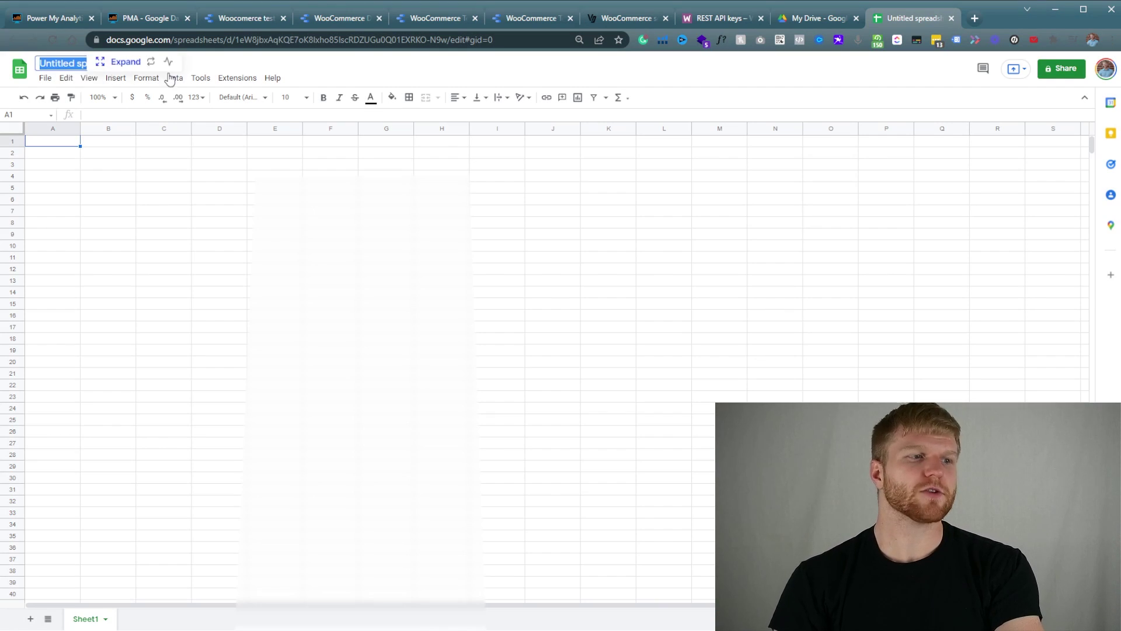
text(Woocomm)
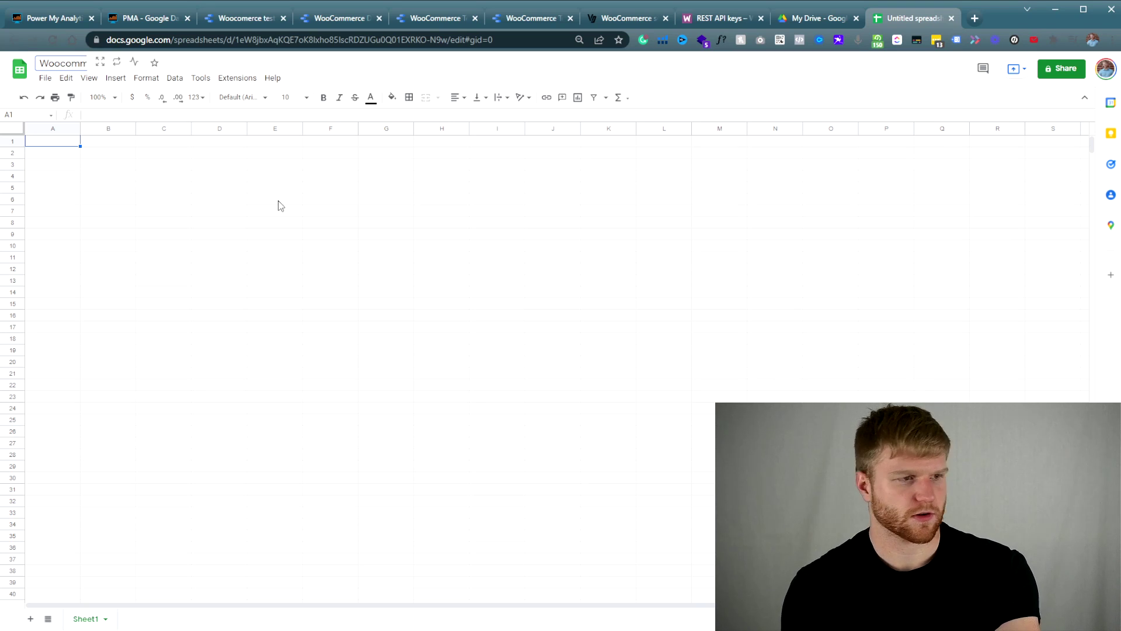
key(Return)
click(271, 78)
mouse_move(247, 80)
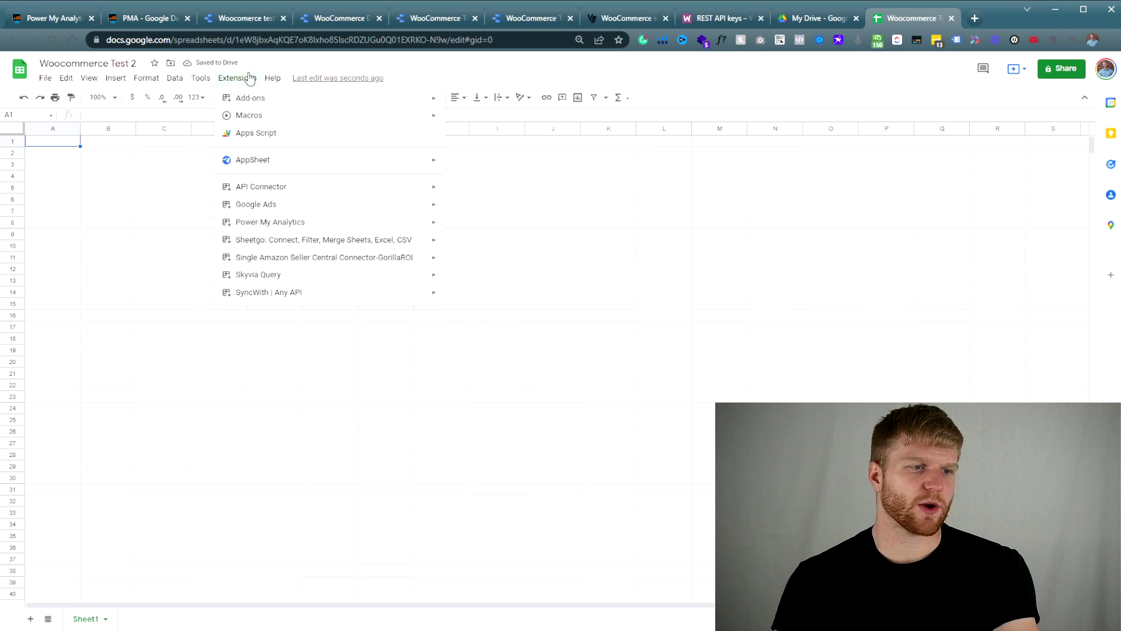
Step: Log in to Power My Analytics through Extensions and reload the sheet
mouse_move(282, 101)
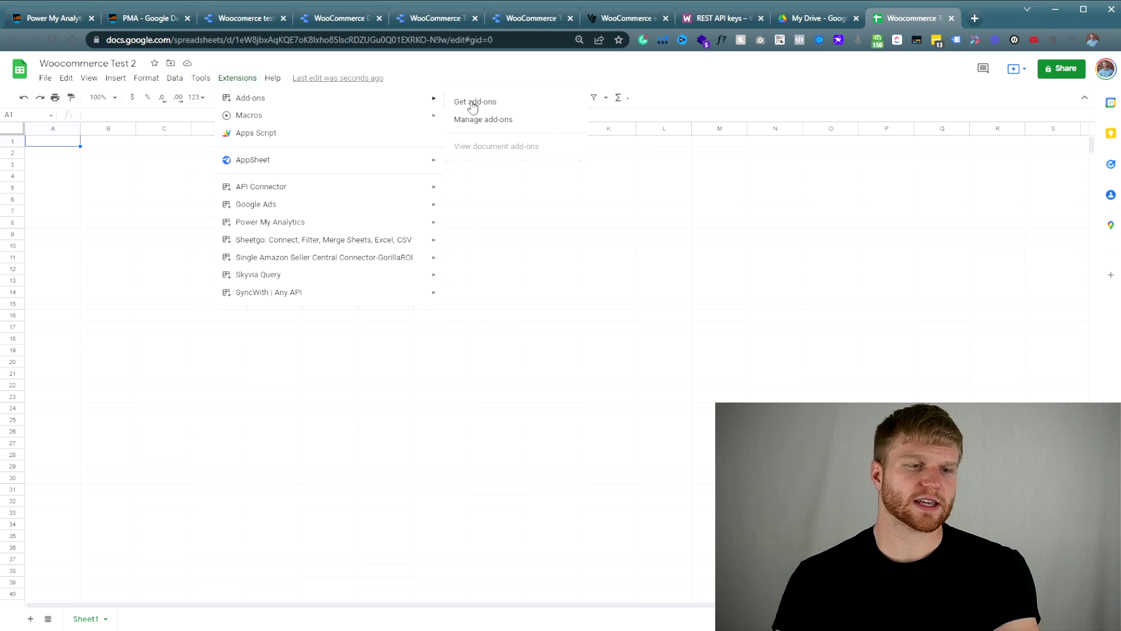
click(473, 103)
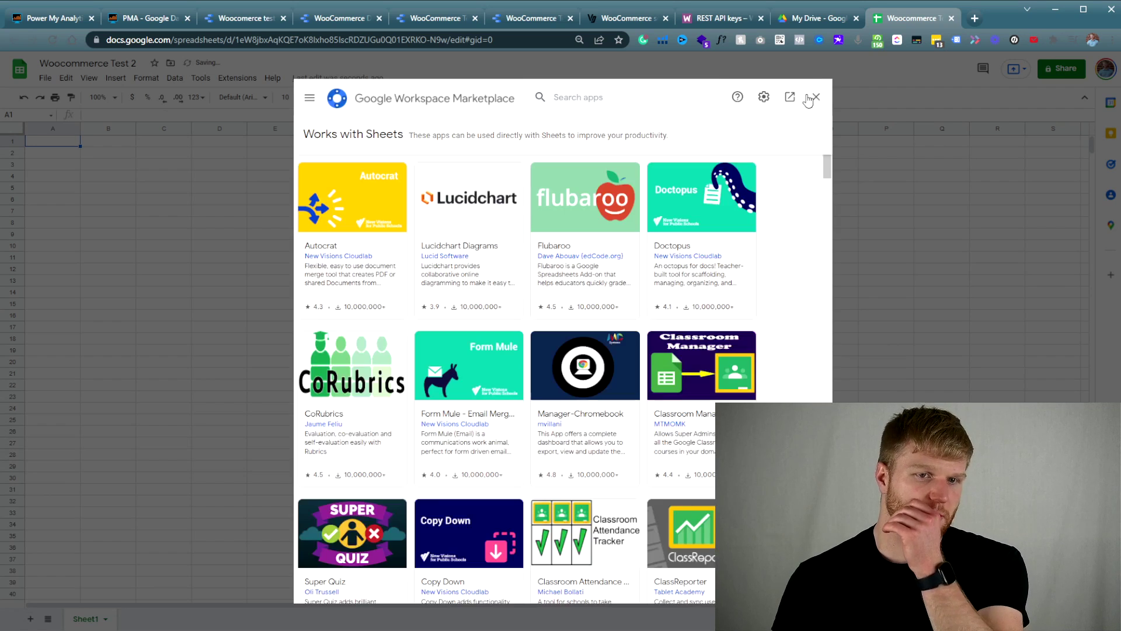
click(812, 98)
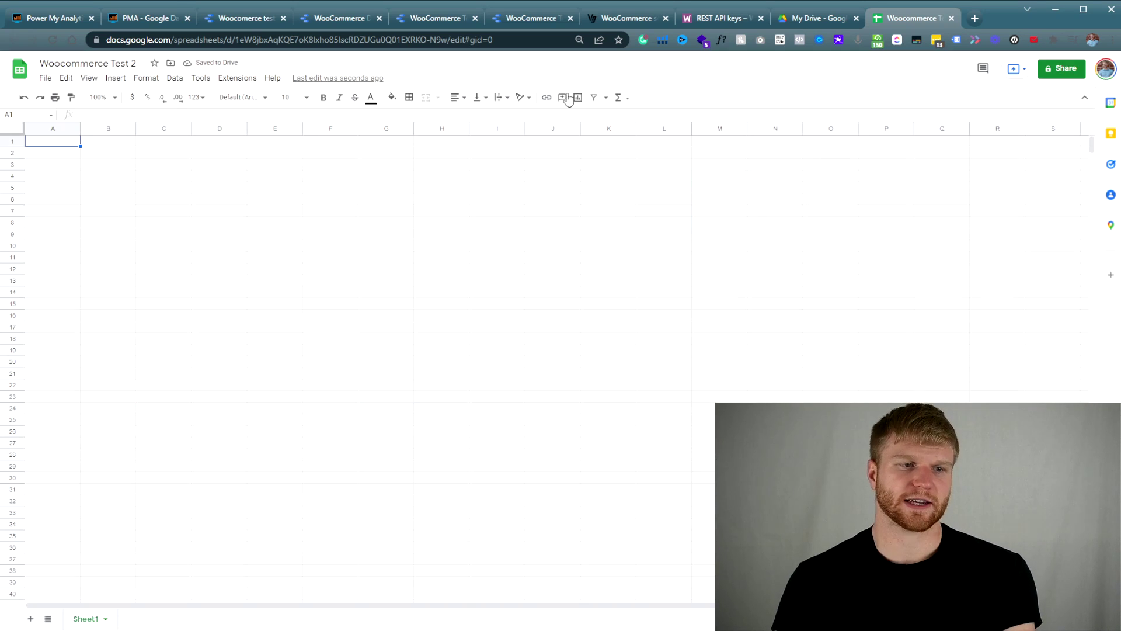
click(224, 80)
mouse_move(273, 231)
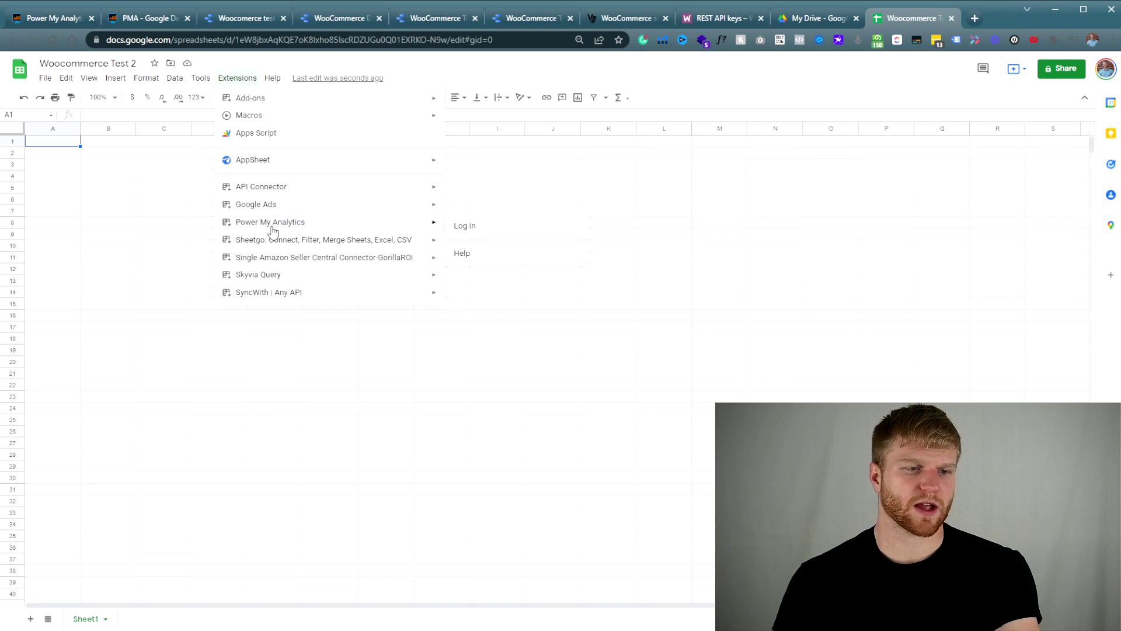
click(481, 232)
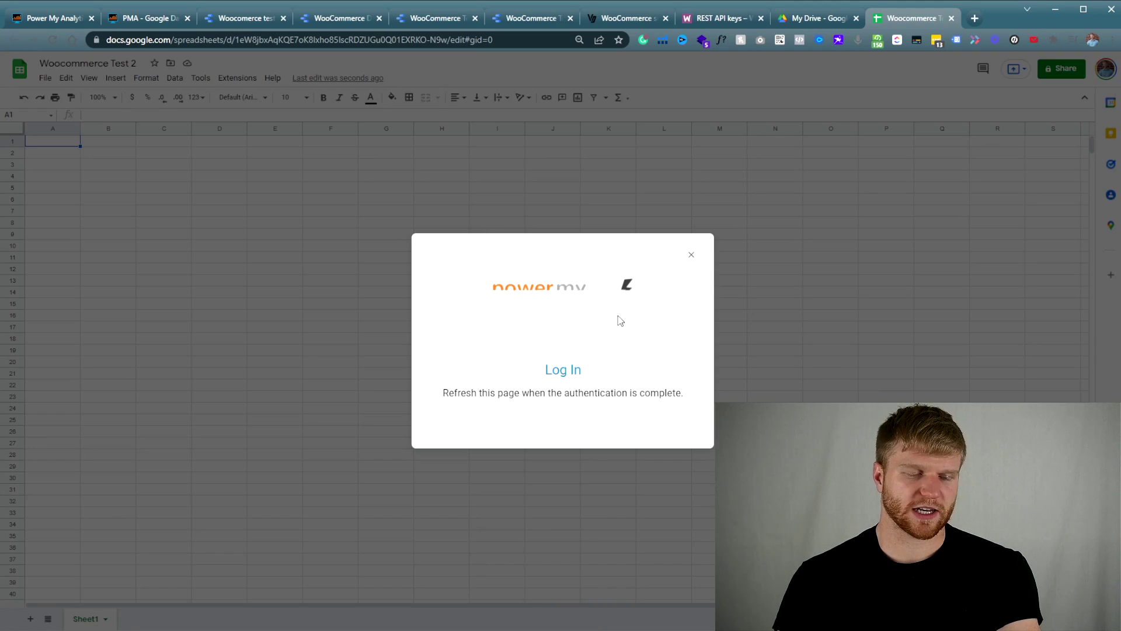
click(561, 373)
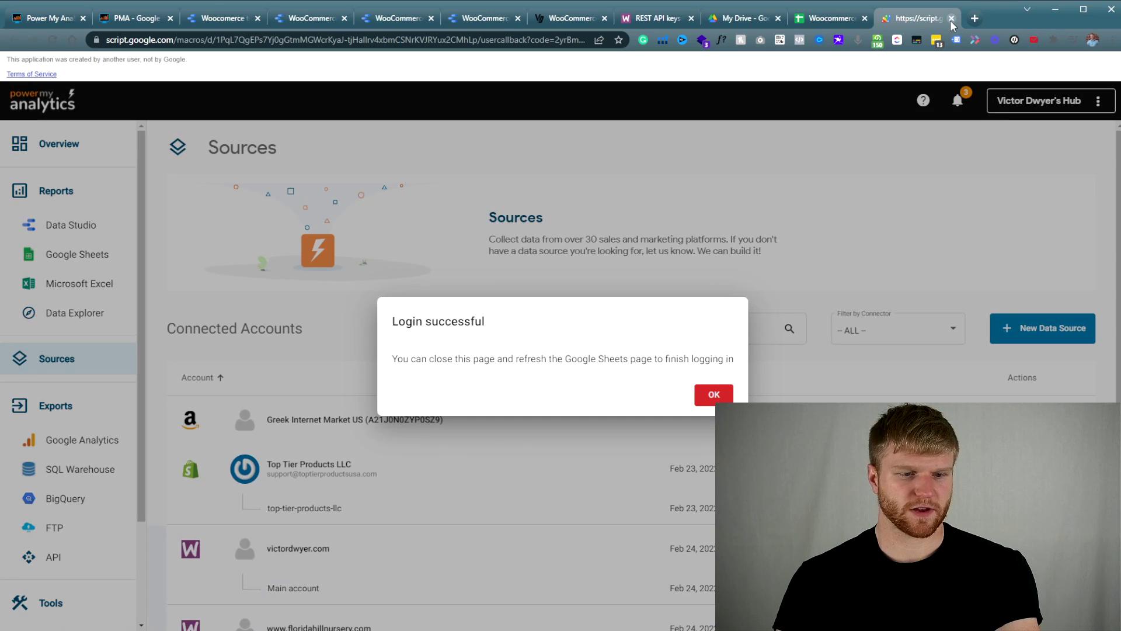
click(950, 19)
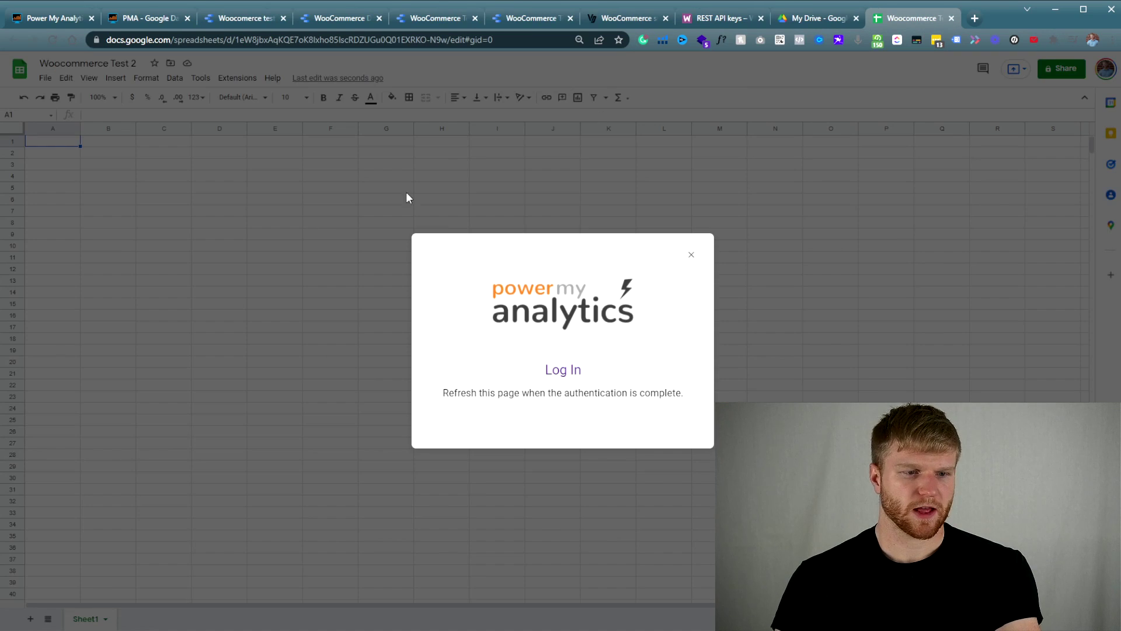
click(50, 42)
Step: Show the Power My Analytics Sheets Data Connector sidebar
click(119, 80)
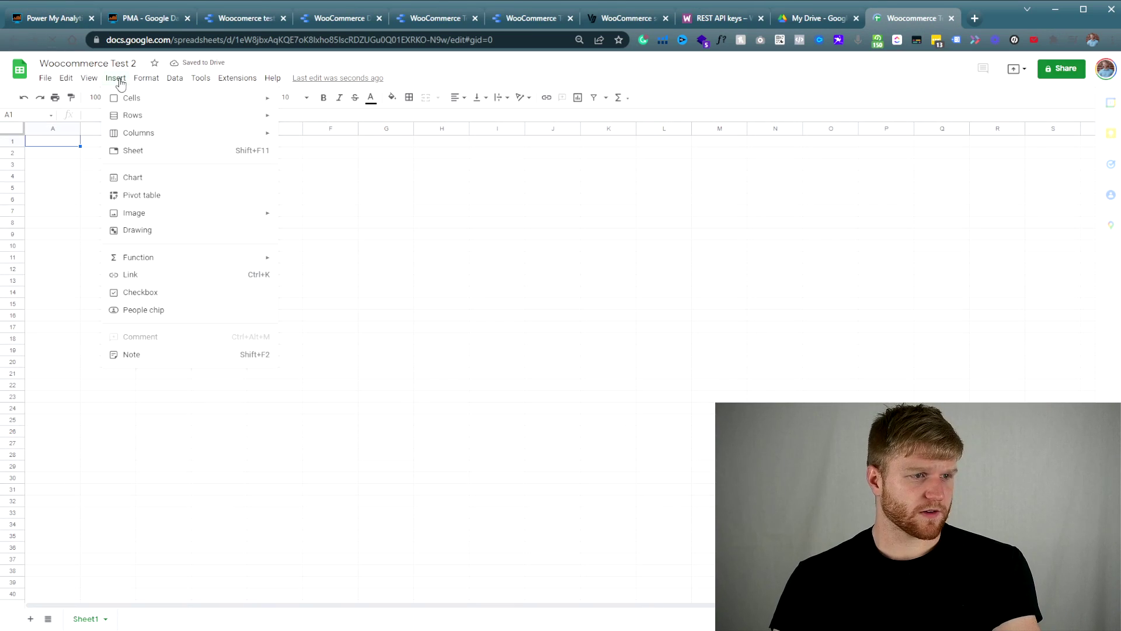
mouse_move(232, 79)
mouse_move(307, 104)
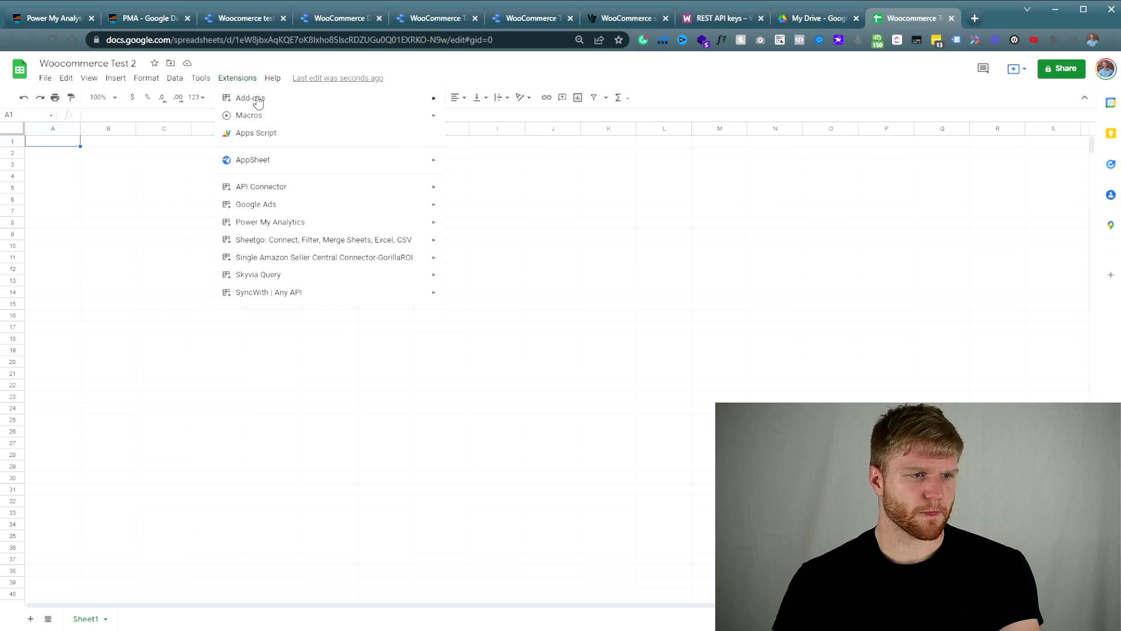
mouse_move(297, 226)
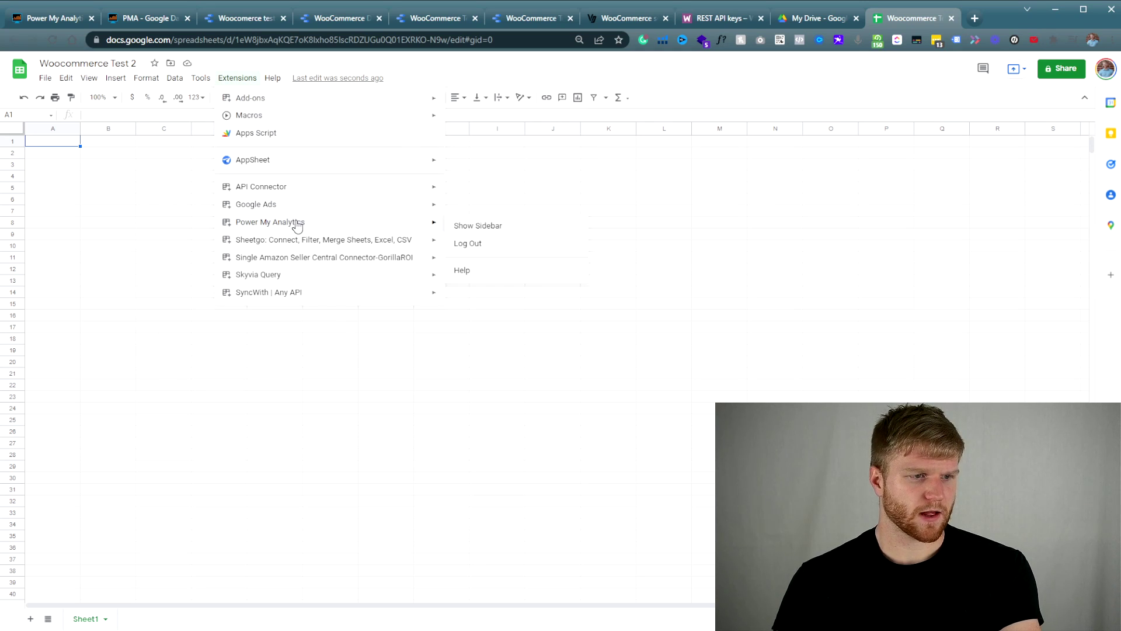
click(480, 232)
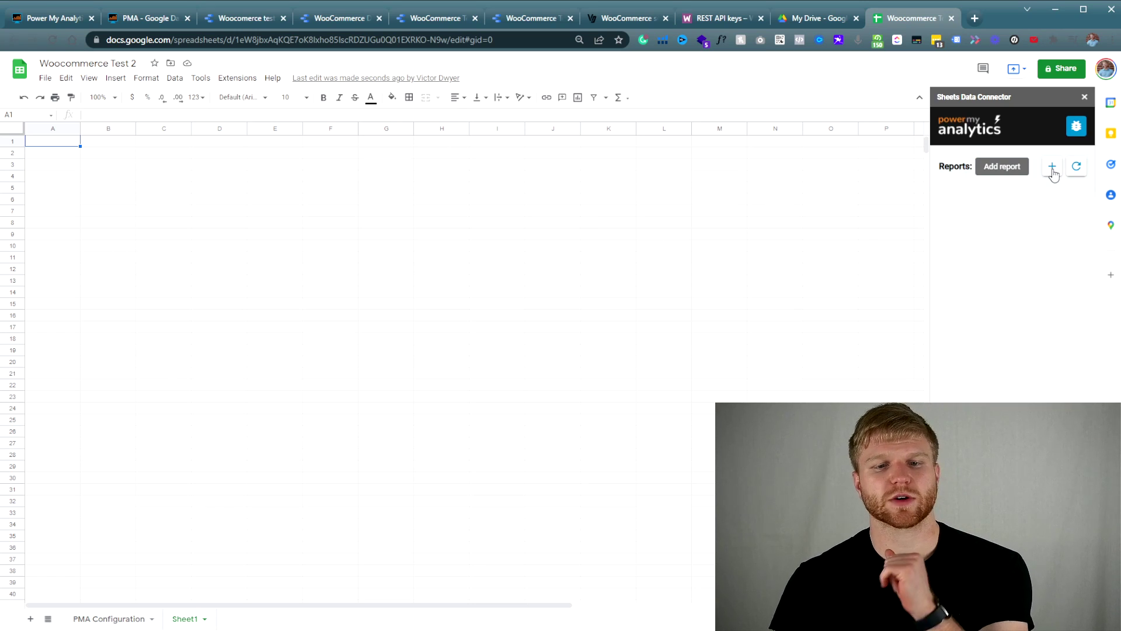
Step: Start a new report using the WooCommerce connector, the store account and US Dollar currency
click(1052, 168)
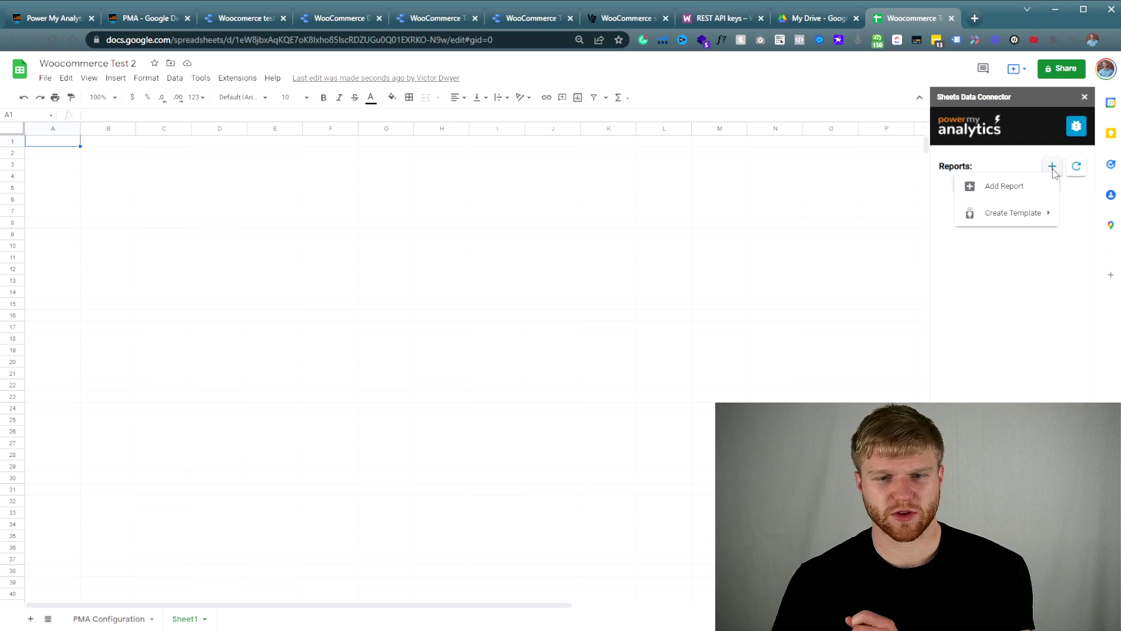
click(1035, 189)
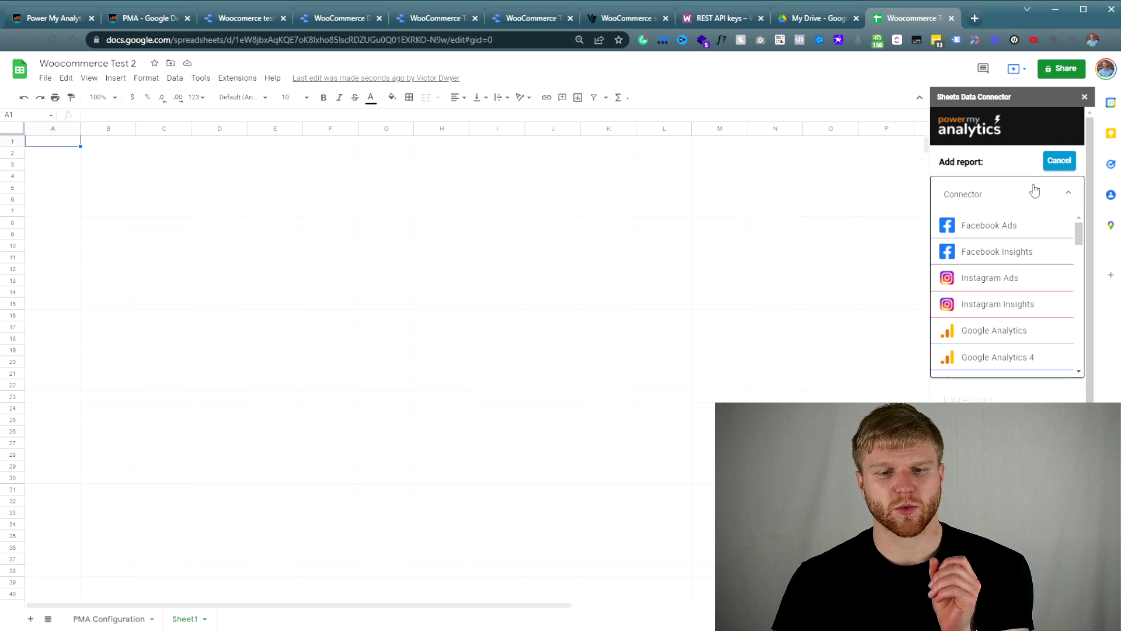
scroll(991, 285, down, 5)
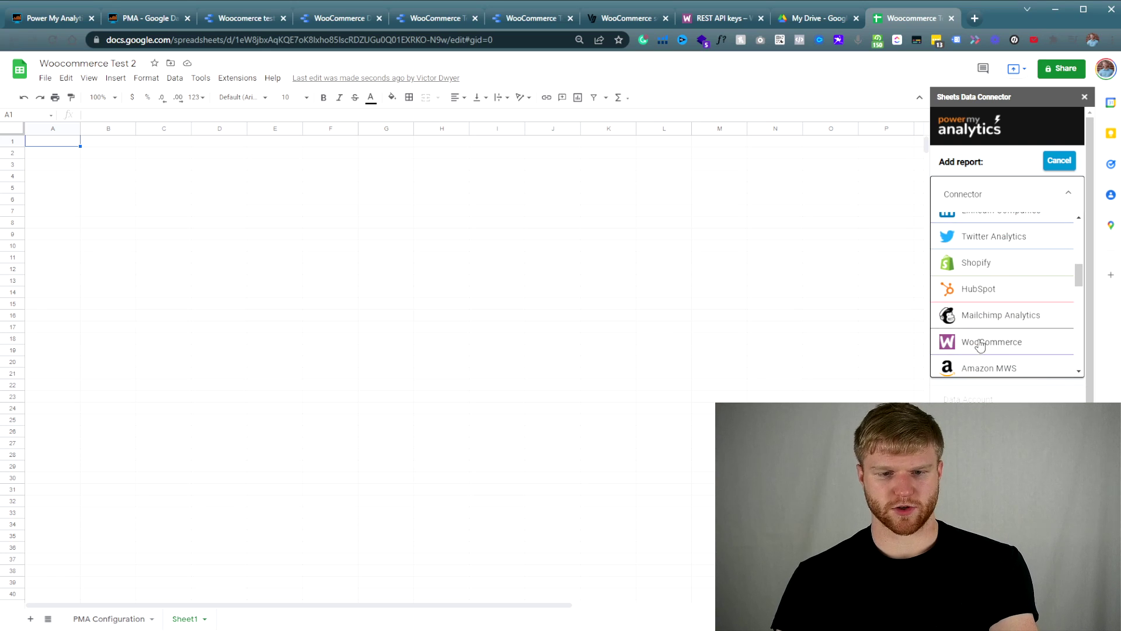
click(981, 344)
click(1008, 276)
click(1006, 281)
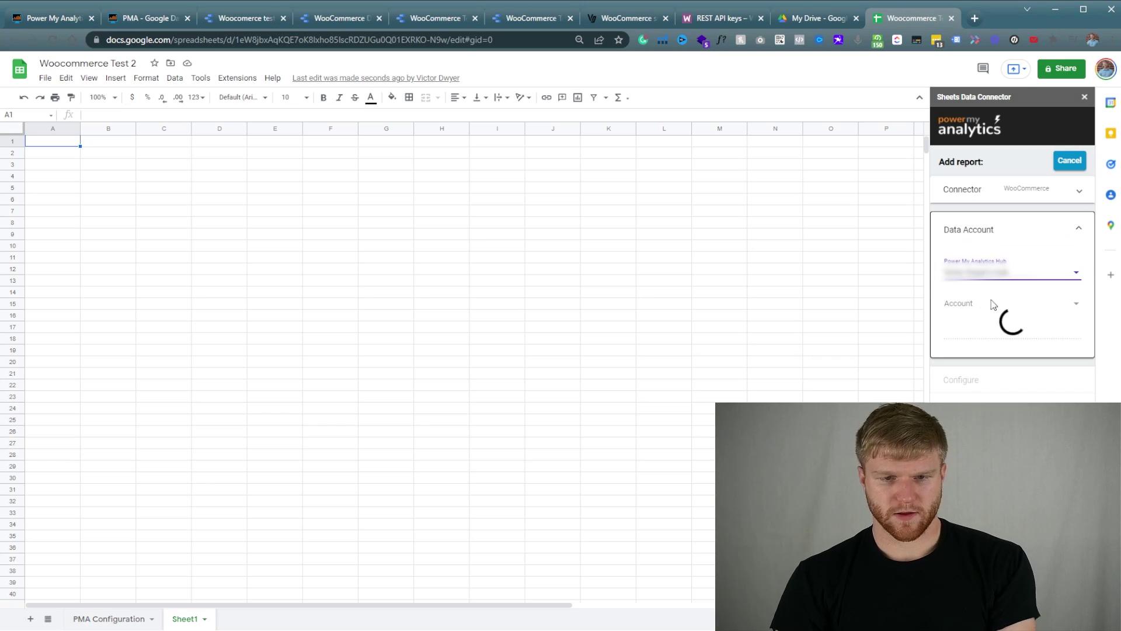
click(1000, 304)
click(987, 323)
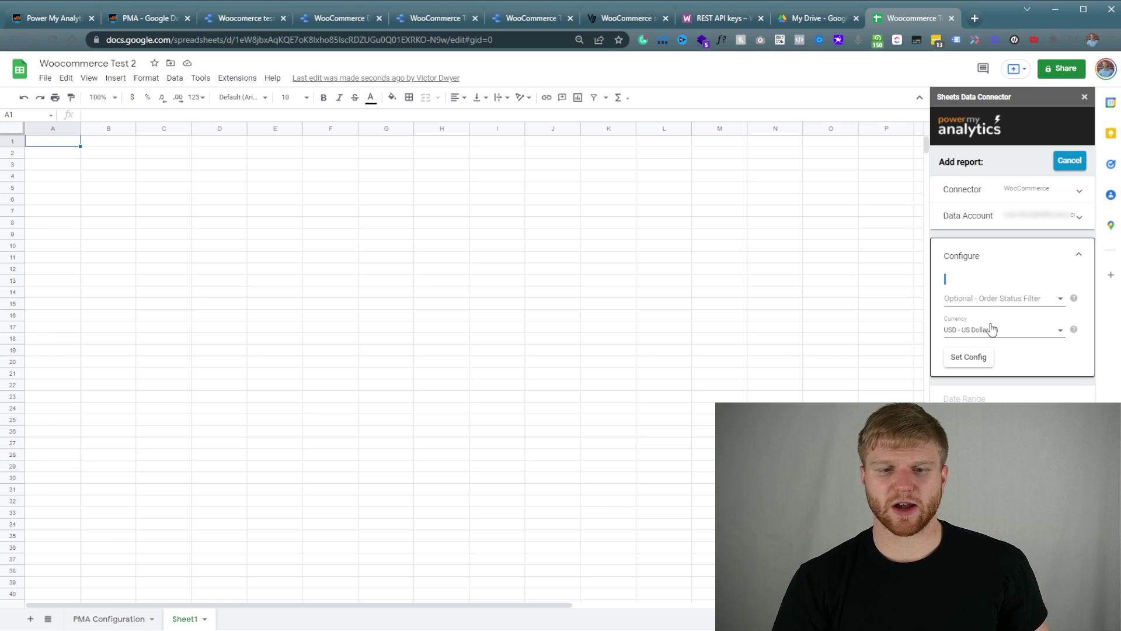
click(970, 357)
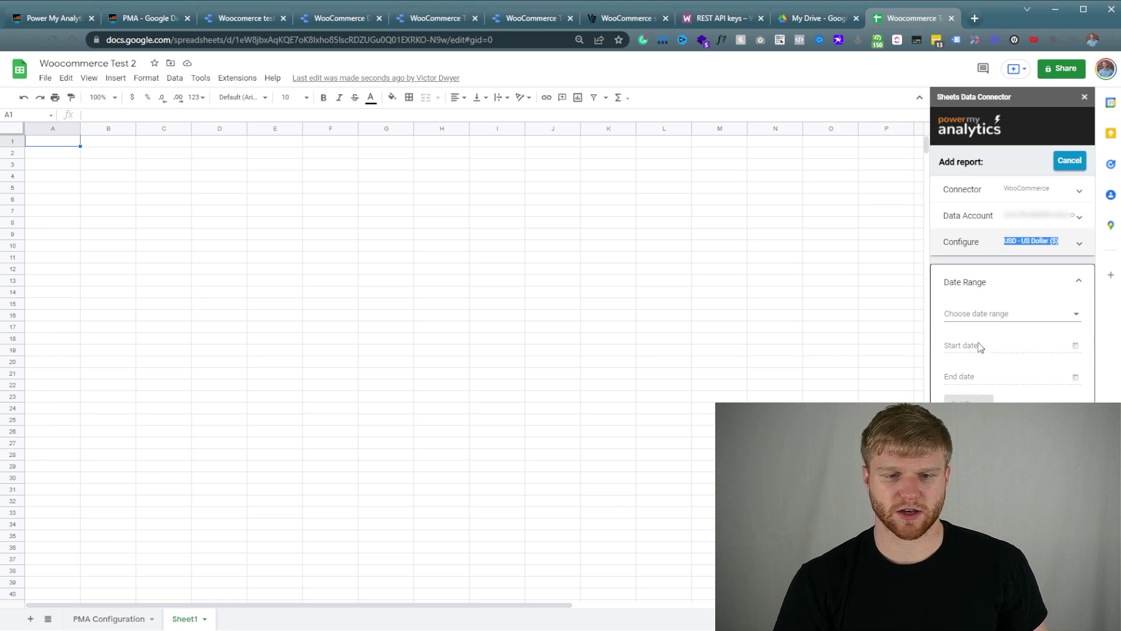
Step: Choose Last 30 days, the Date, Product Title, Gross Sales and Average Order Value fields, limit 10000
click(991, 315)
scroll(995, 362, down, 4)
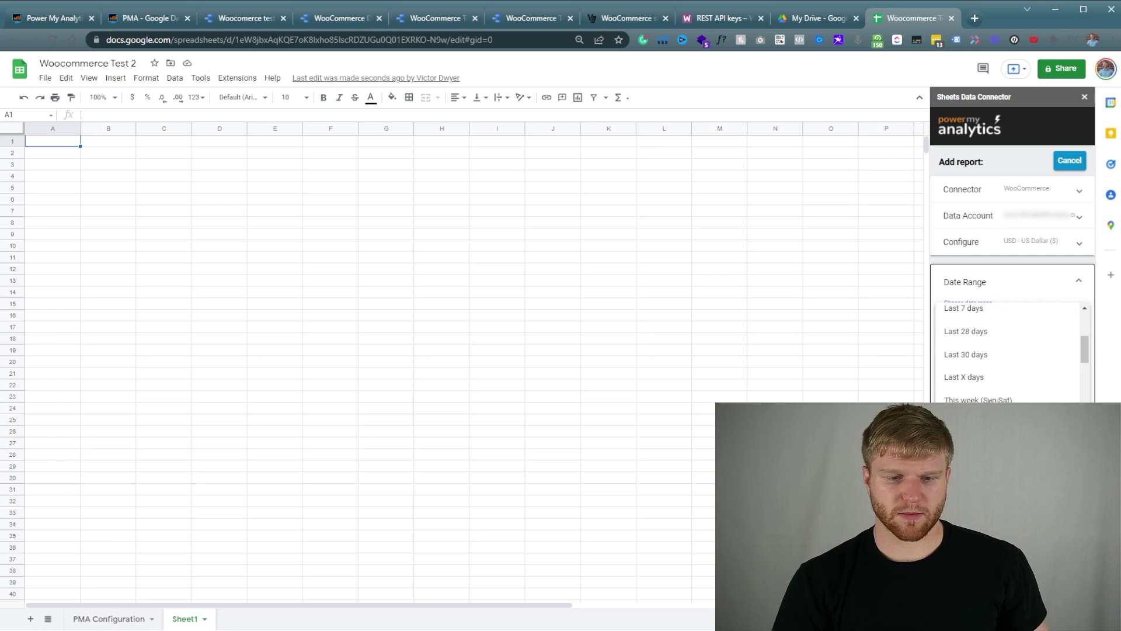
click(996, 354)
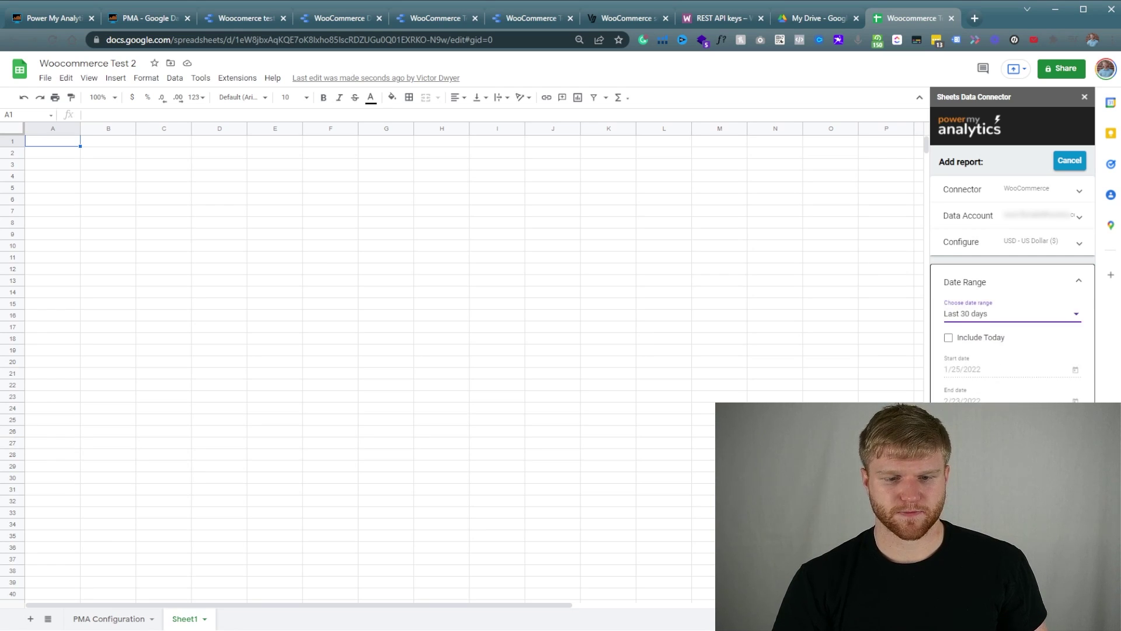
click(969, 432)
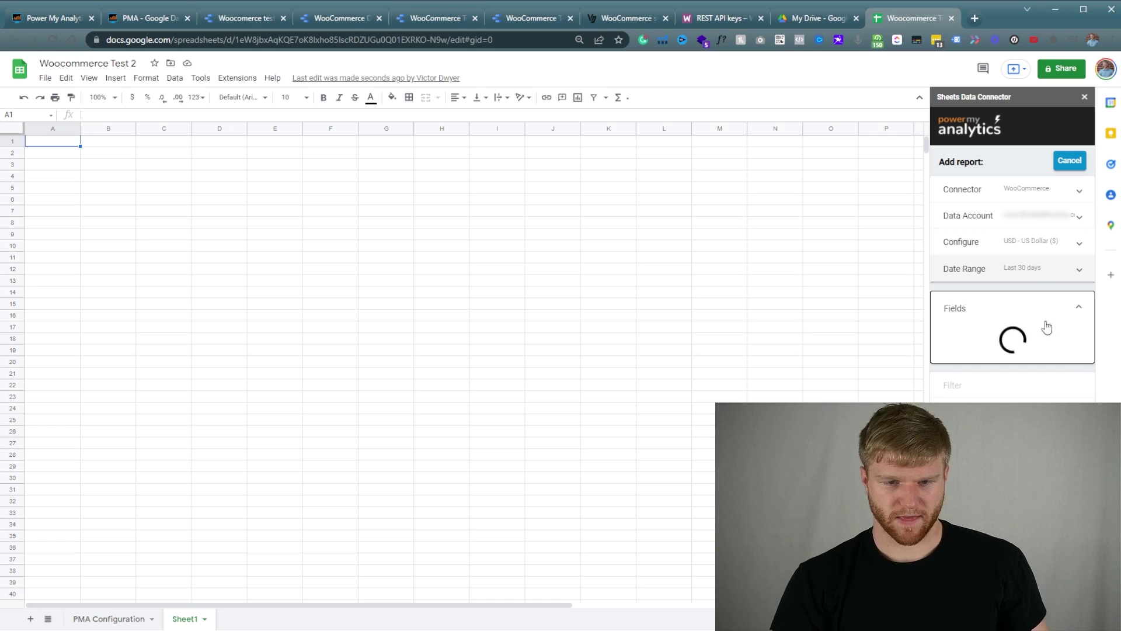
click(1001, 365)
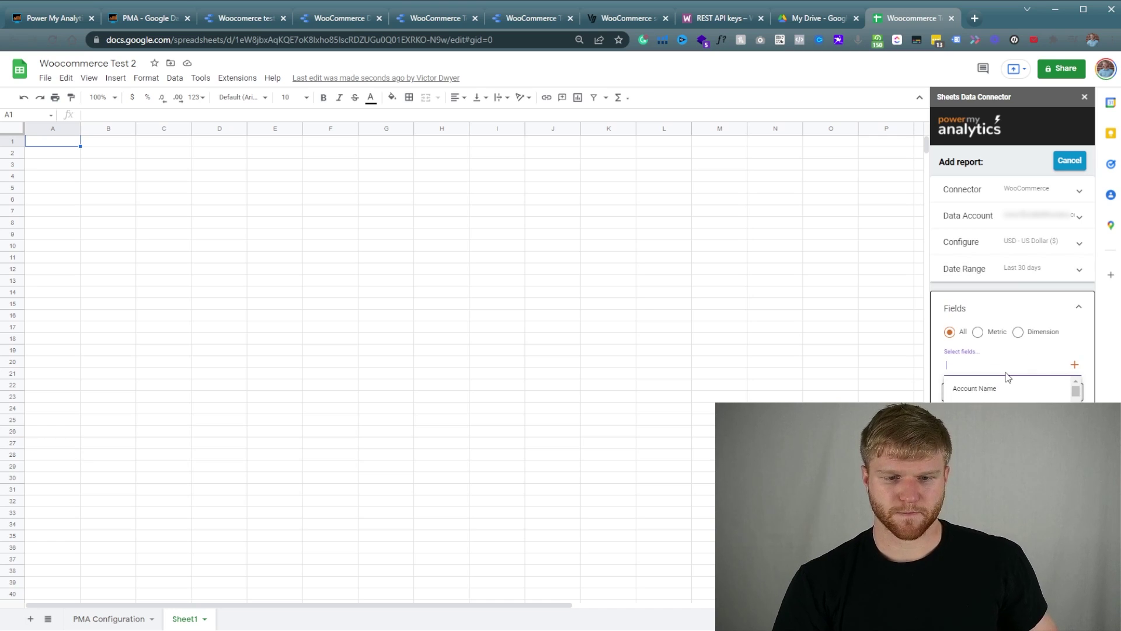
click(961, 307)
click(961, 307)
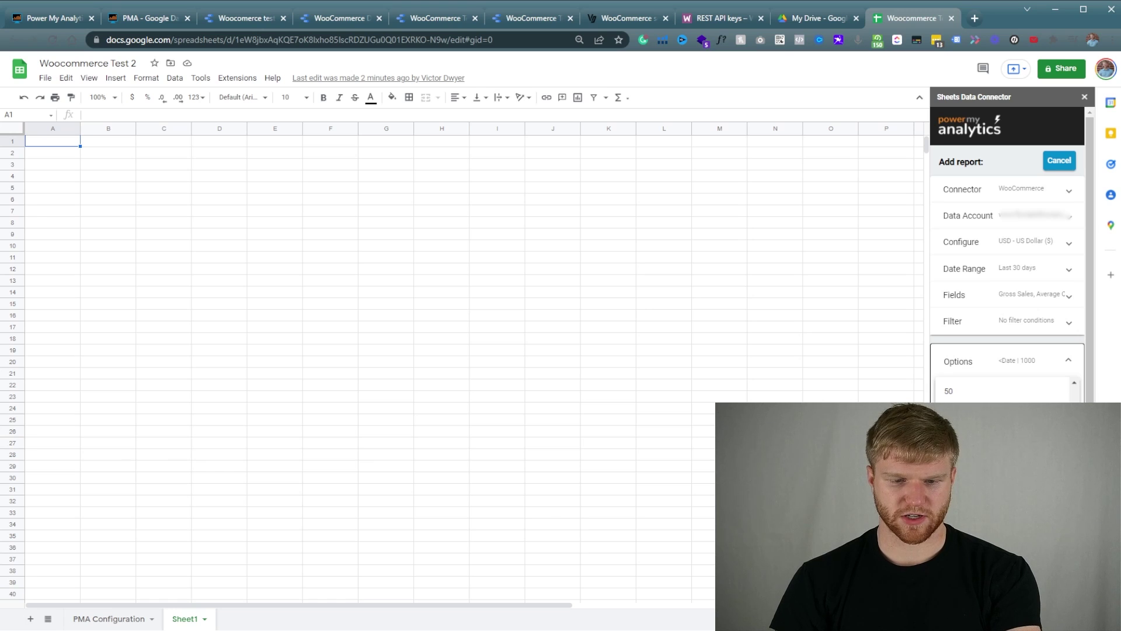
key(Return)
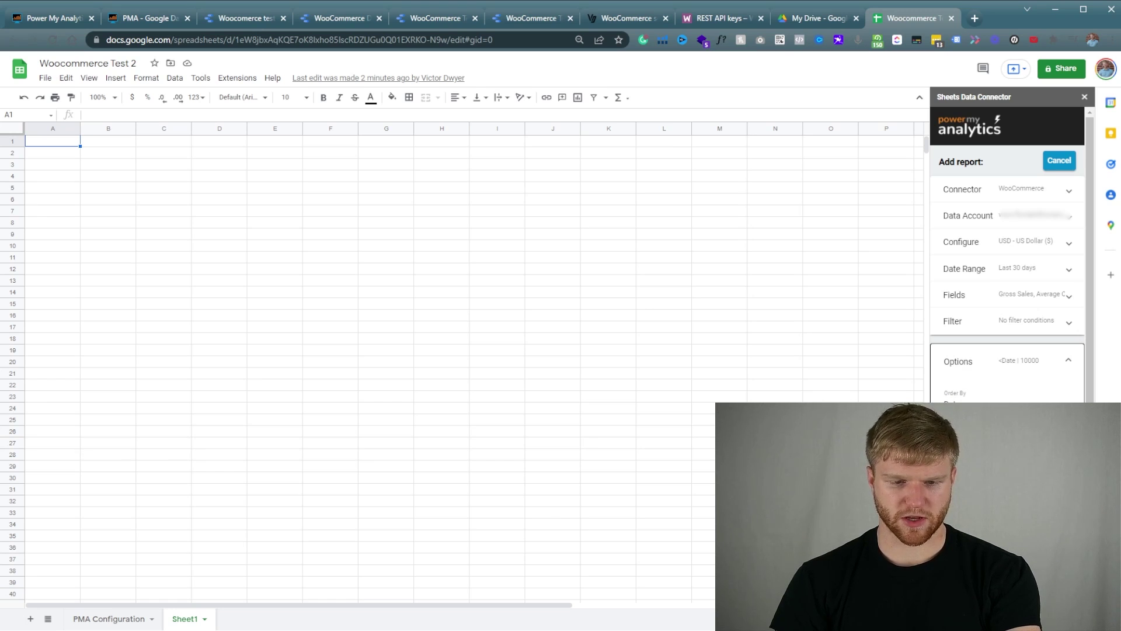
scroll(1008, 262, down, 1)
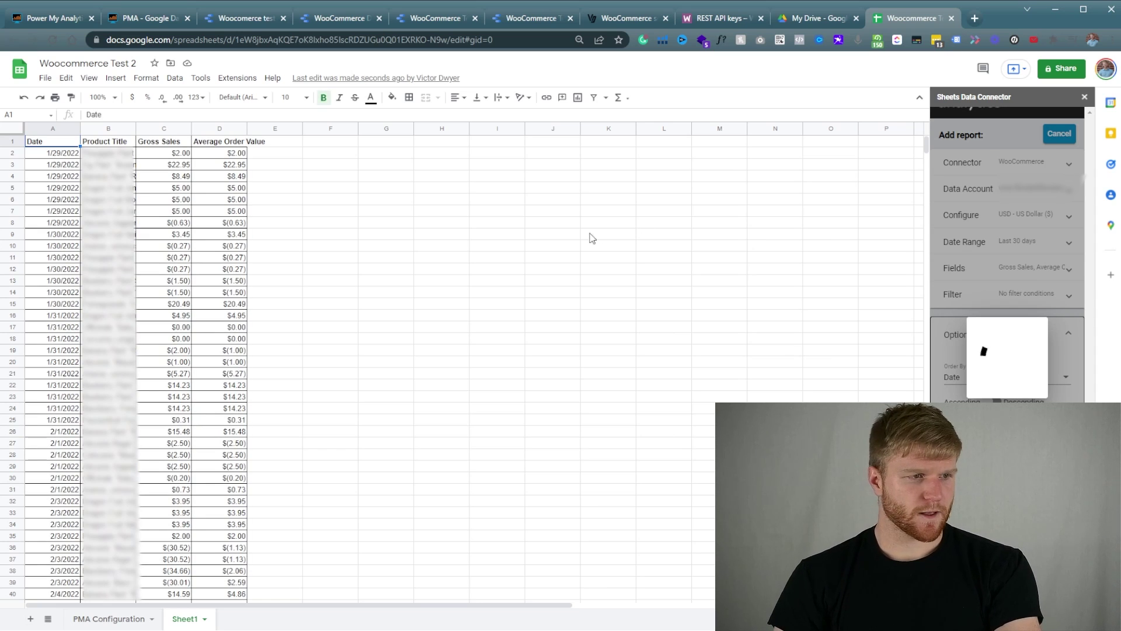
Step: Apply the Date number format to column A
click(51, 128)
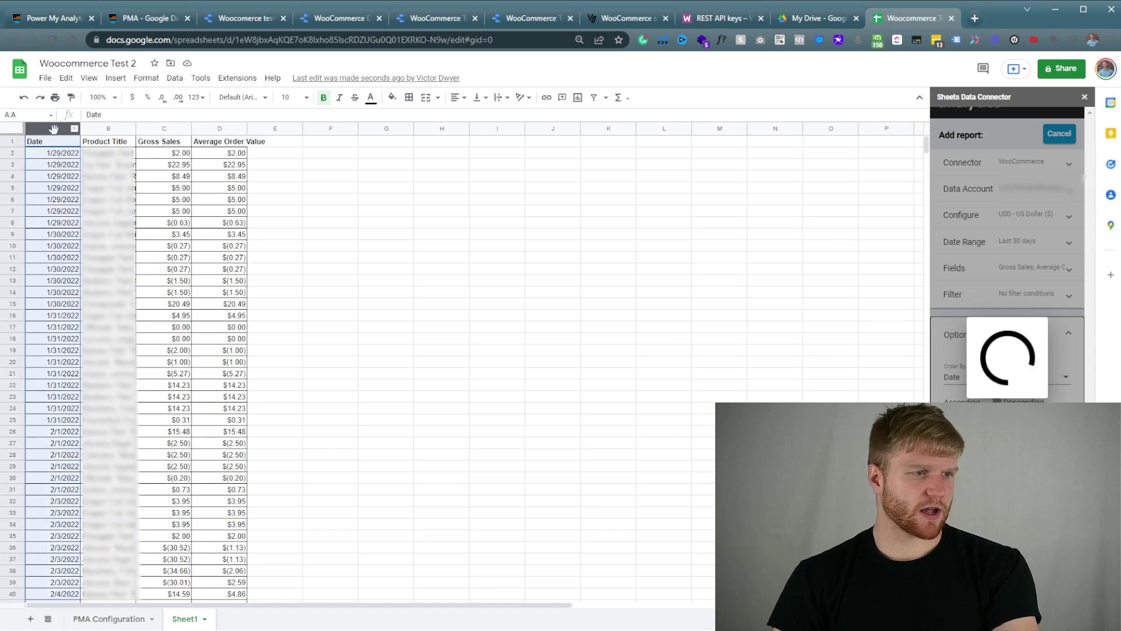
click(145, 78)
mouse_move(177, 133)
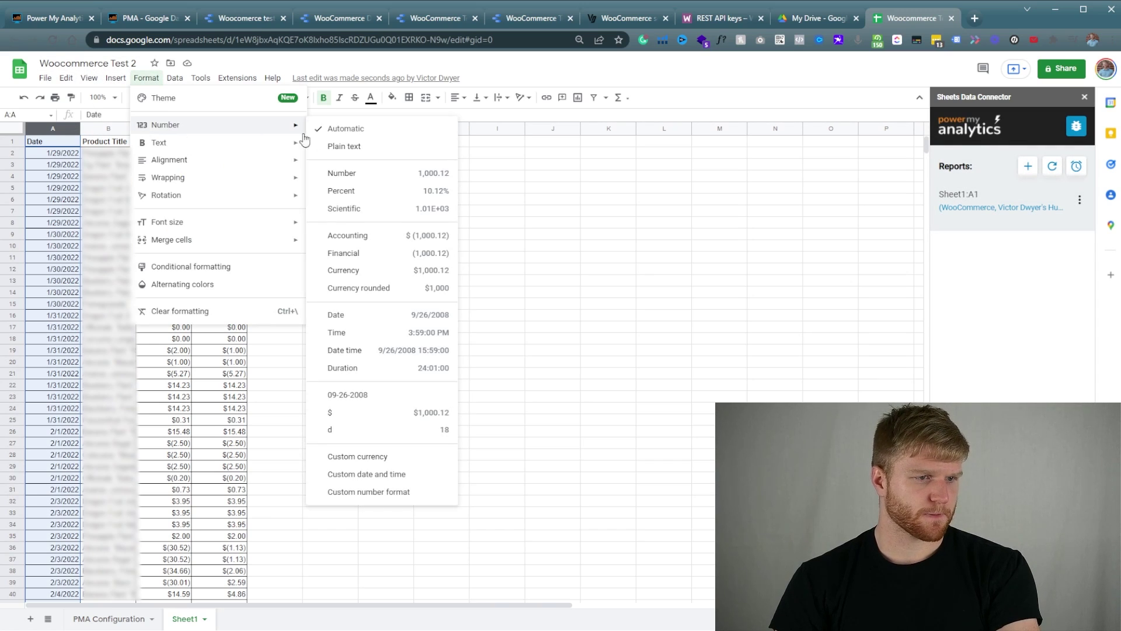
click(365, 318)
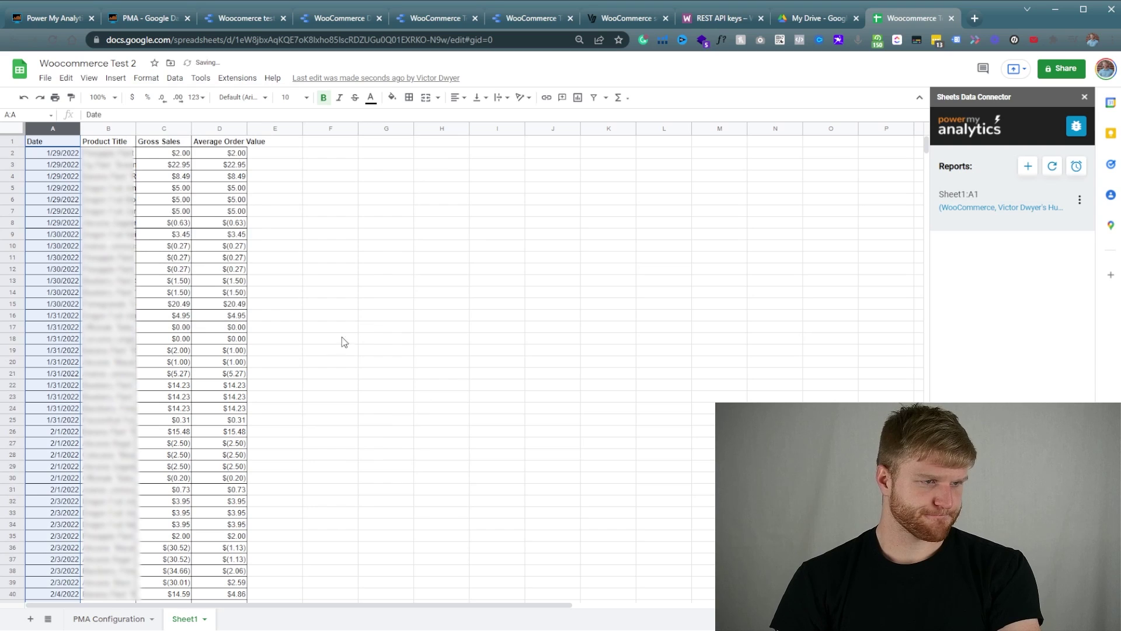
click(300, 215)
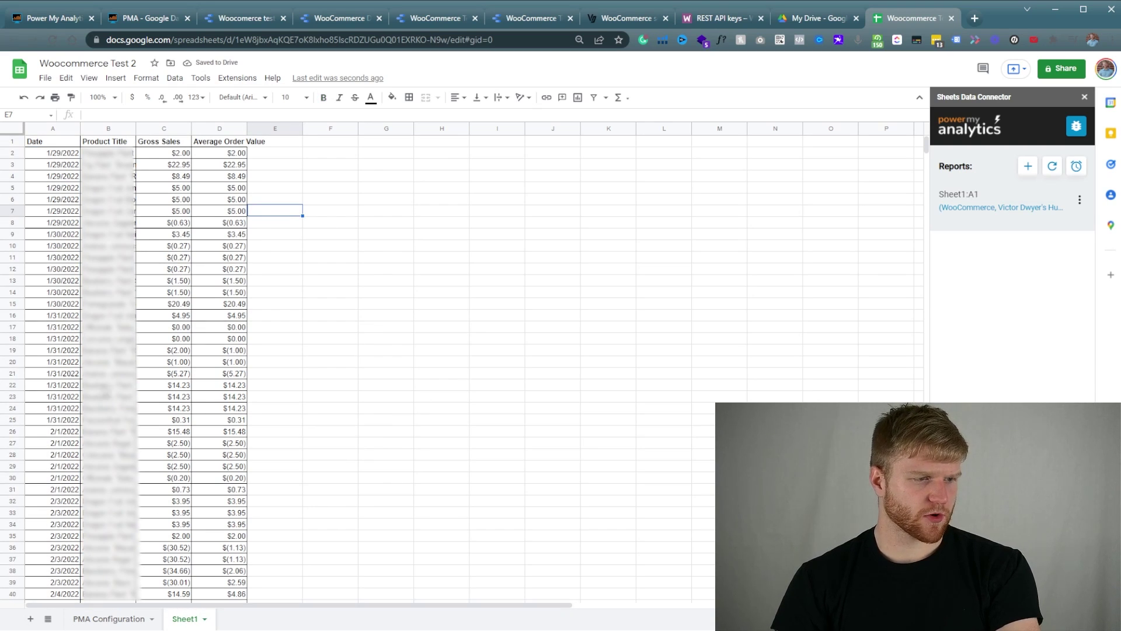
Step: Select the 1/29/2022 order rows to review them
click(330, 407)
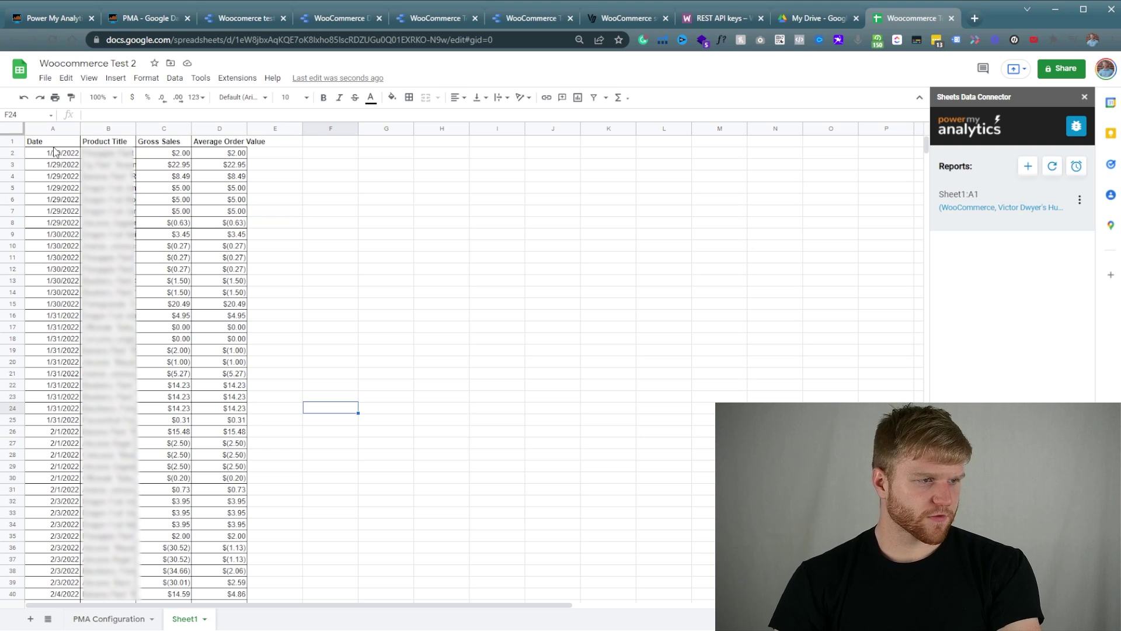
drag(52, 157, 245, 229)
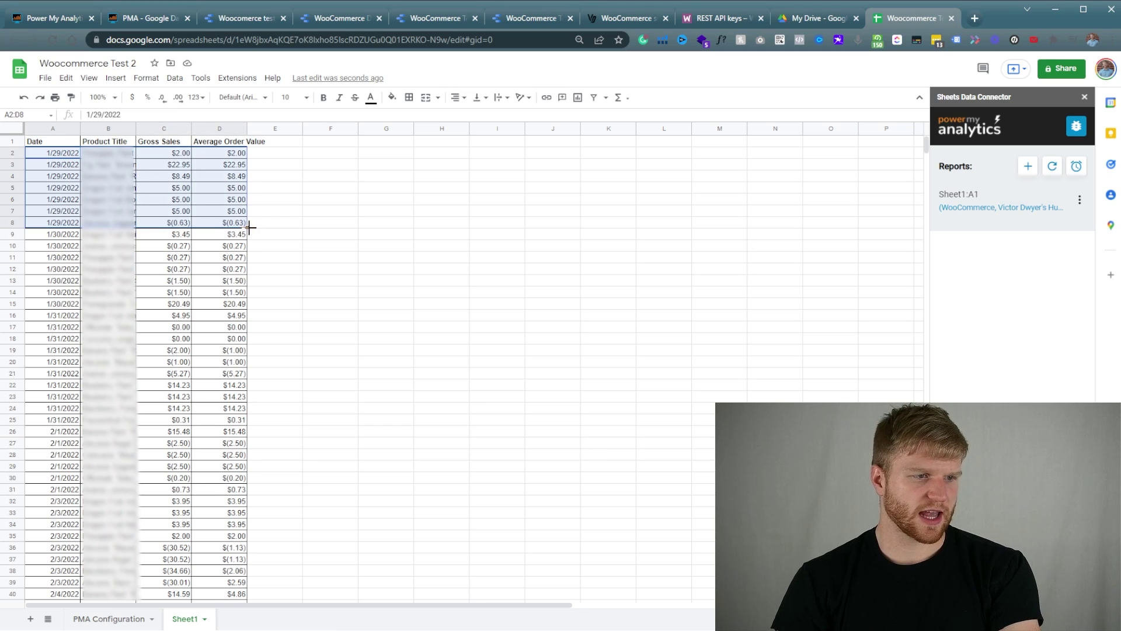
click(239, 178)
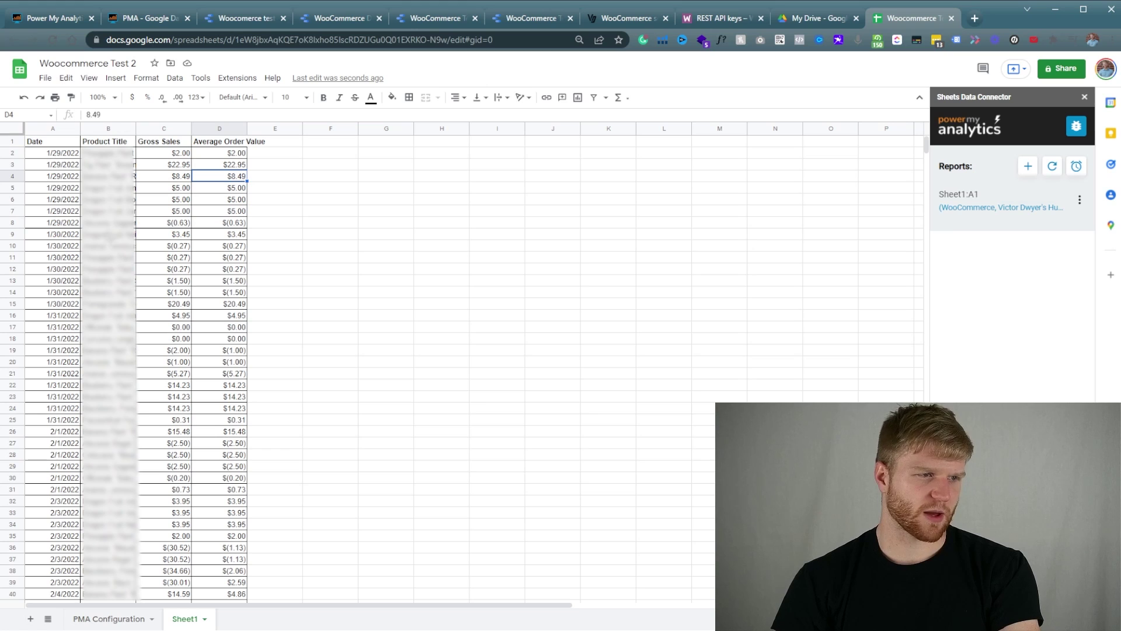
click(115, 80)
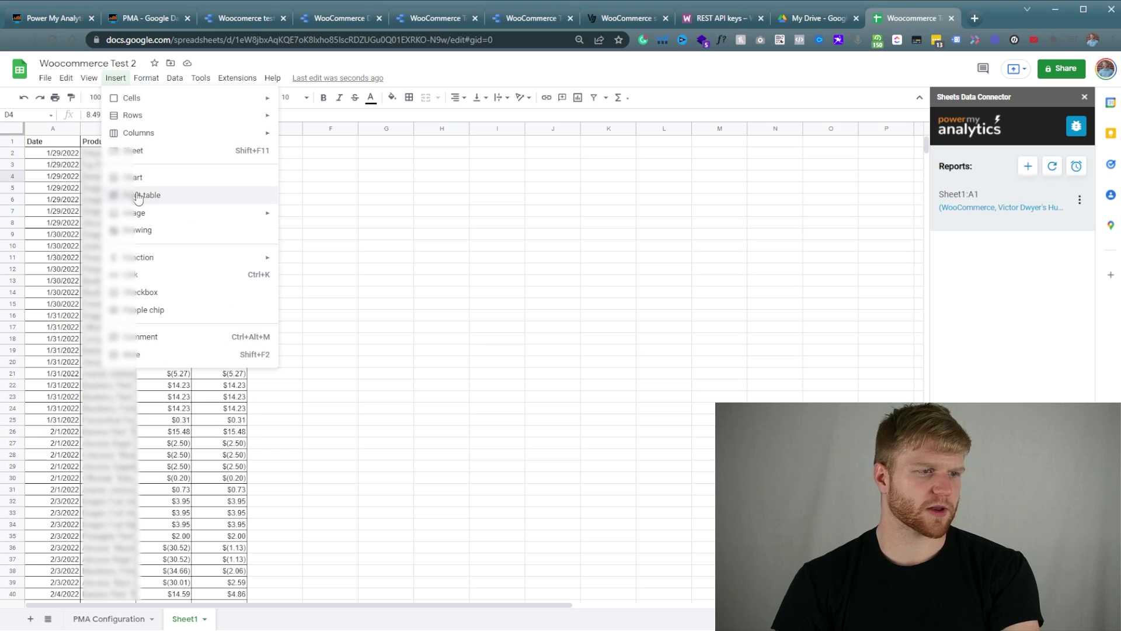
Step: Create a pivot table on a new sheet from the range Sheet1!A:D
click(146, 196)
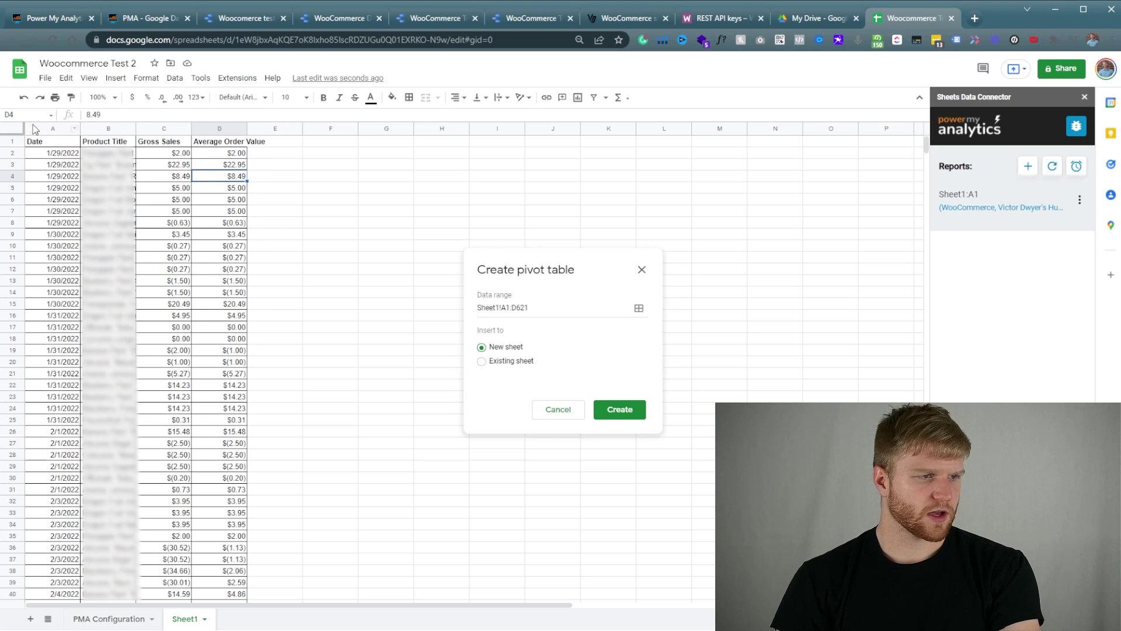
drag(49, 134, 250, 138)
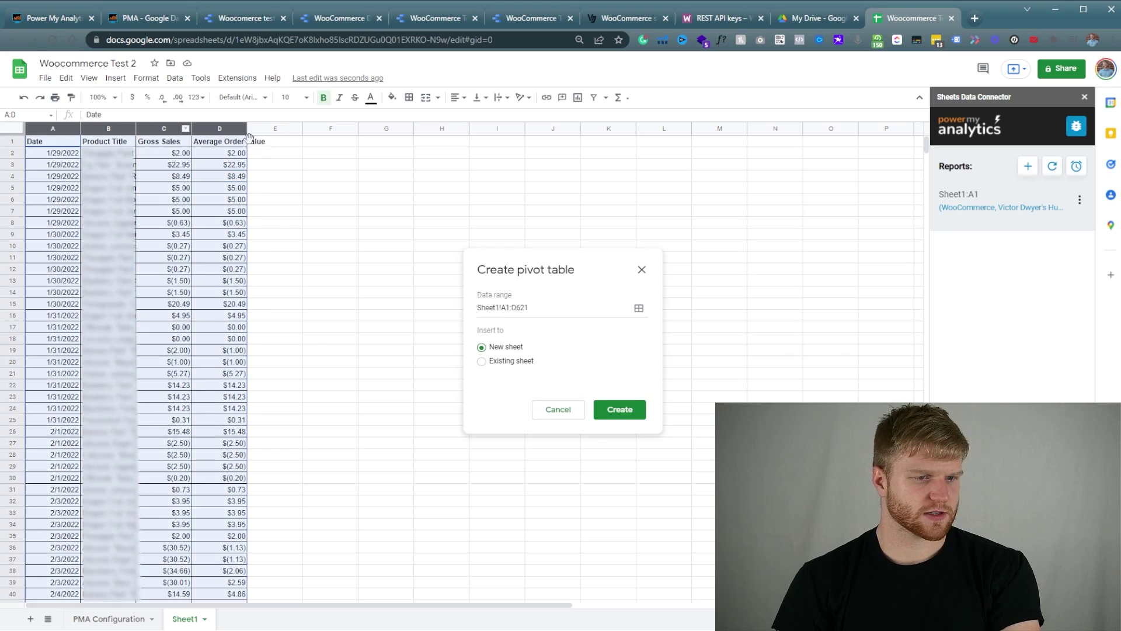
click(639, 308)
drag(47, 125, 226, 132)
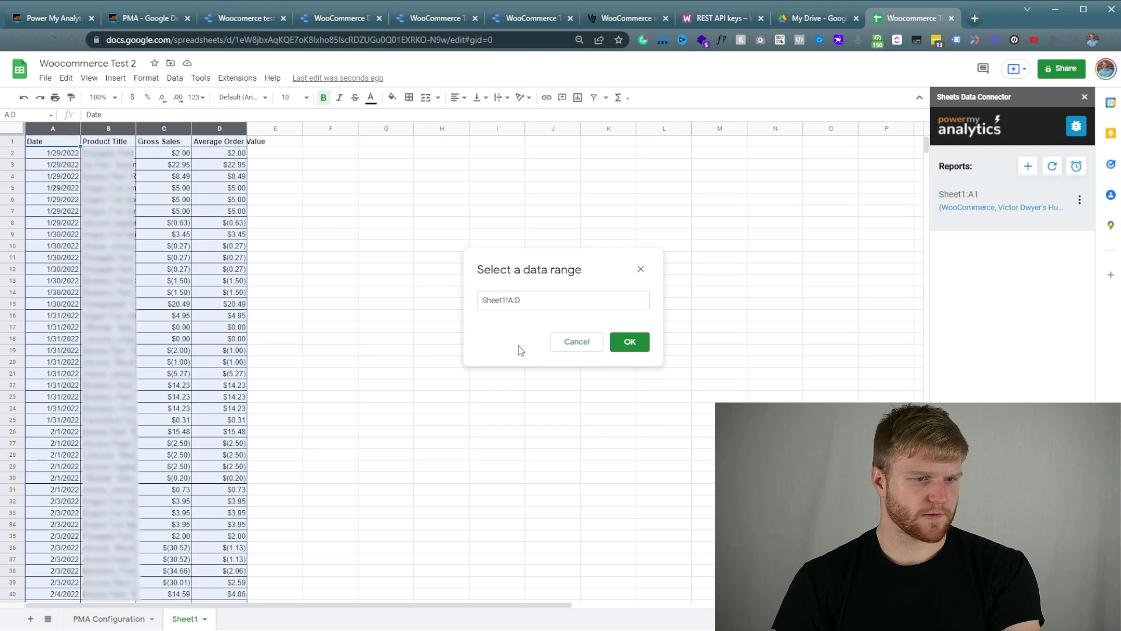
click(627, 344)
click(623, 409)
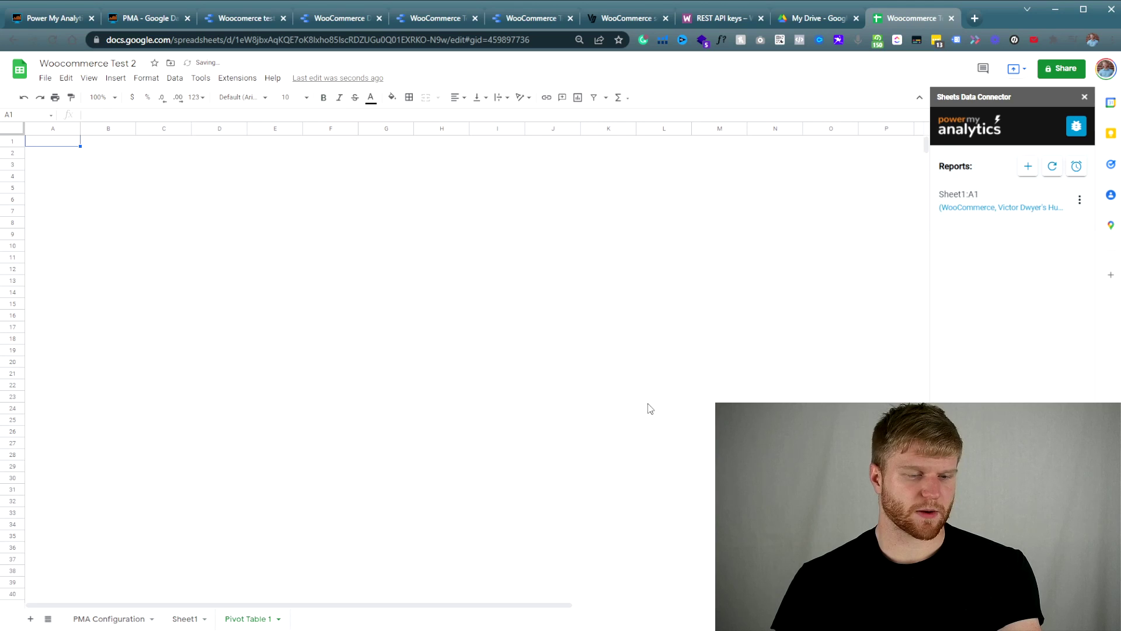
Step: Add Date and then Product Title as the pivot table's rows
click(61, 179)
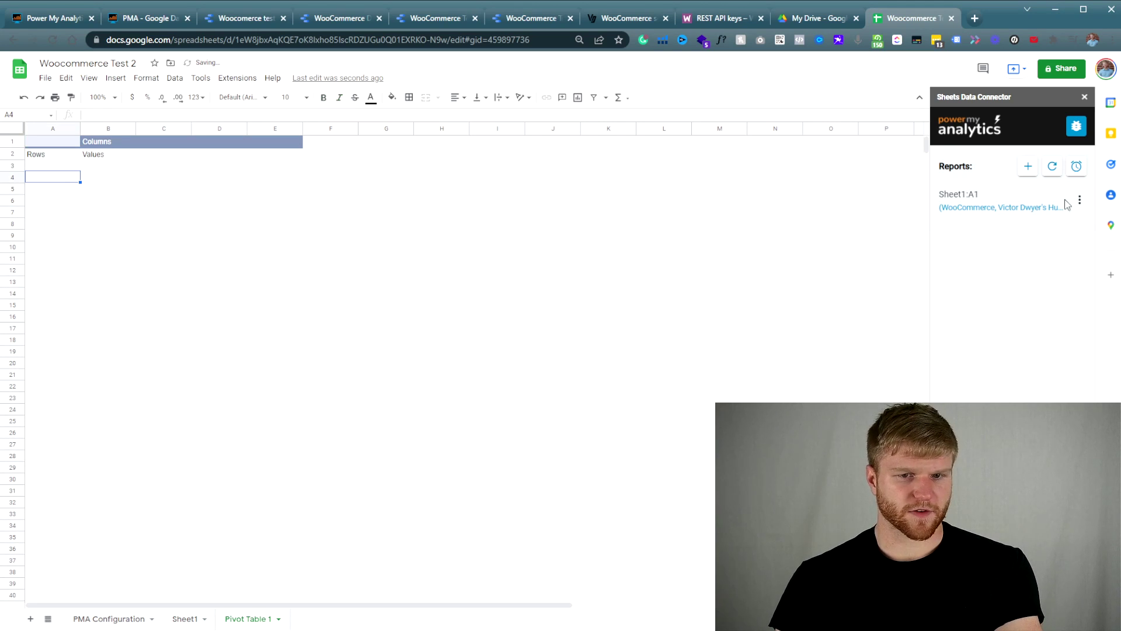
click(1085, 98)
click(111, 190)
click(982, 258)
click(984, 278)
click(982, 318)
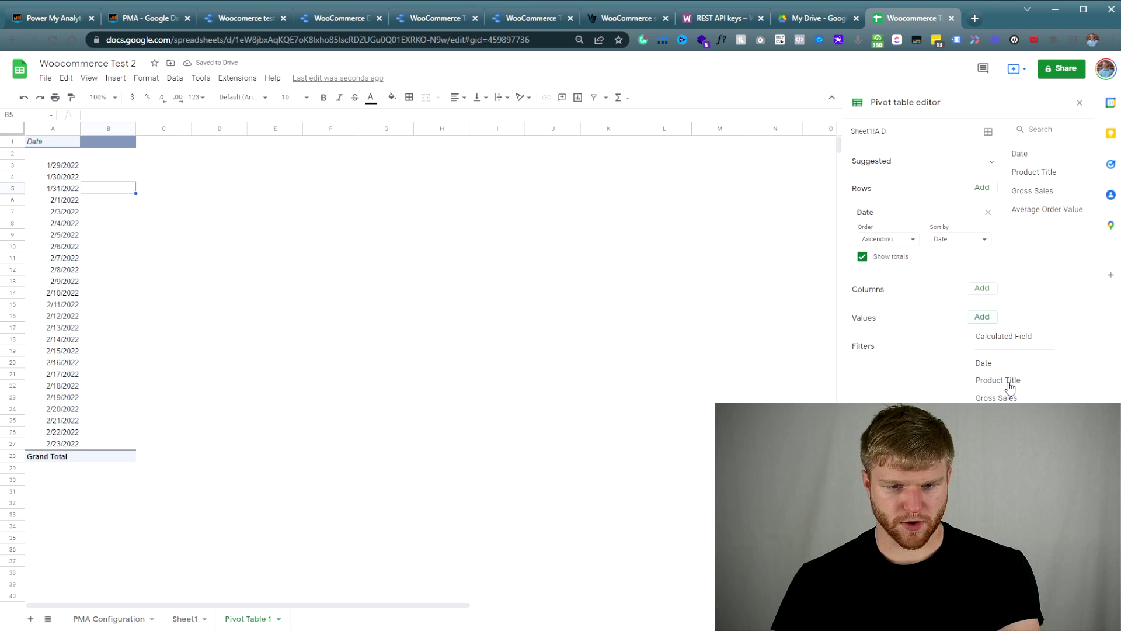
click(1010, 381)
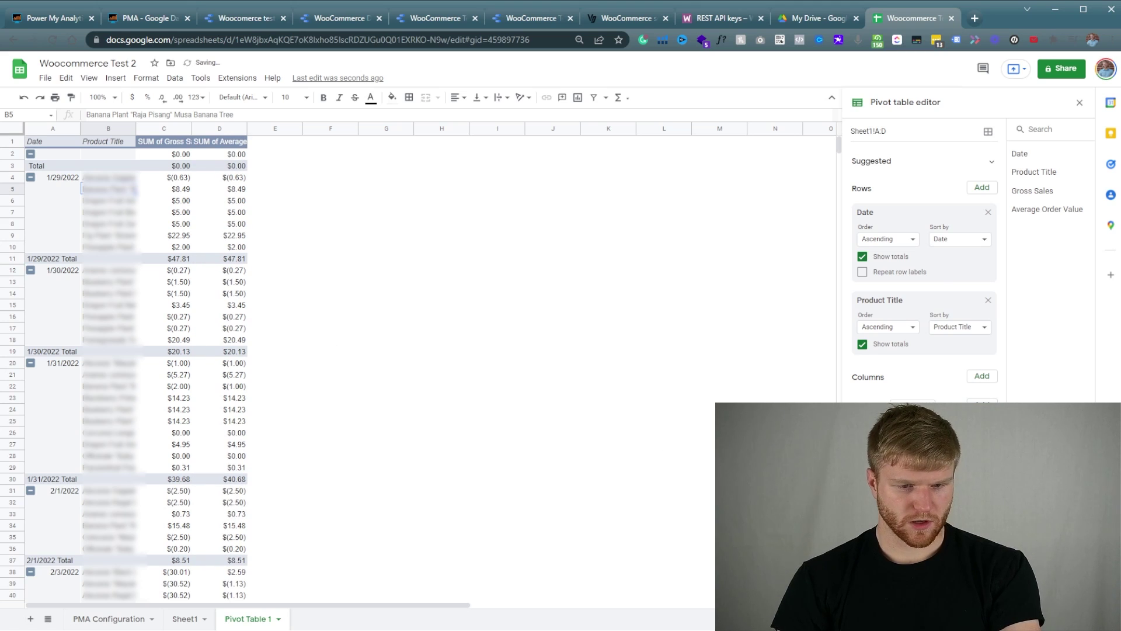
Step: Summarize Average Order Value as an average in the pivot values
click(899, 420)
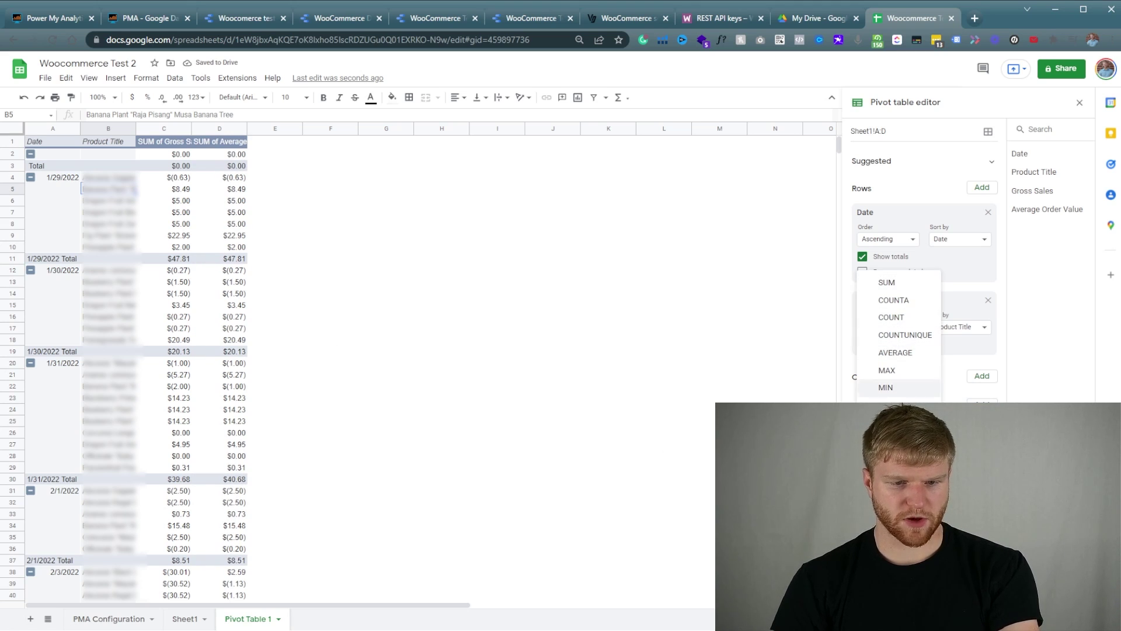
click(896, 353)
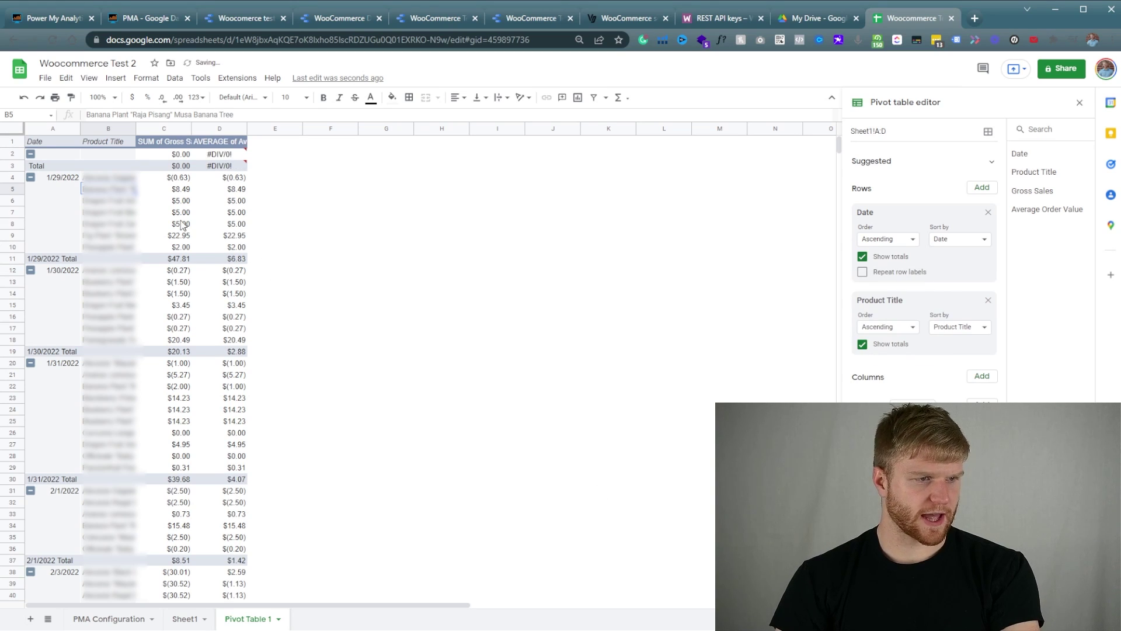
click(208, 225)
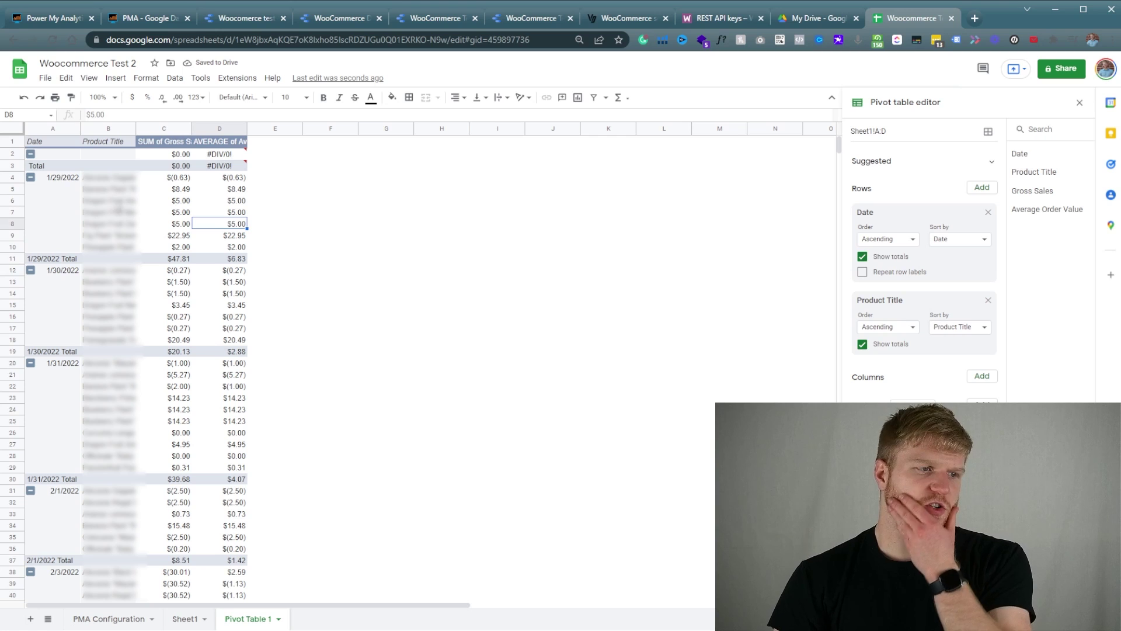
Step: Group the pivot dates by day of the week and remove Product Title from Rows
click(59, 178)
right_click(58, 178)
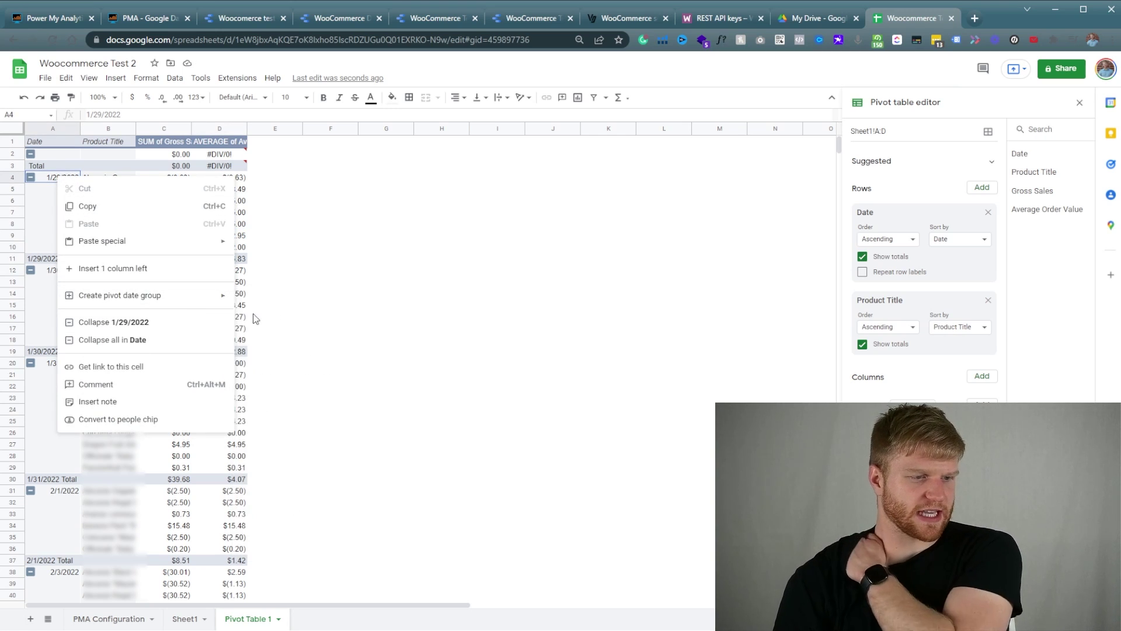
mouse_move(214, 297)
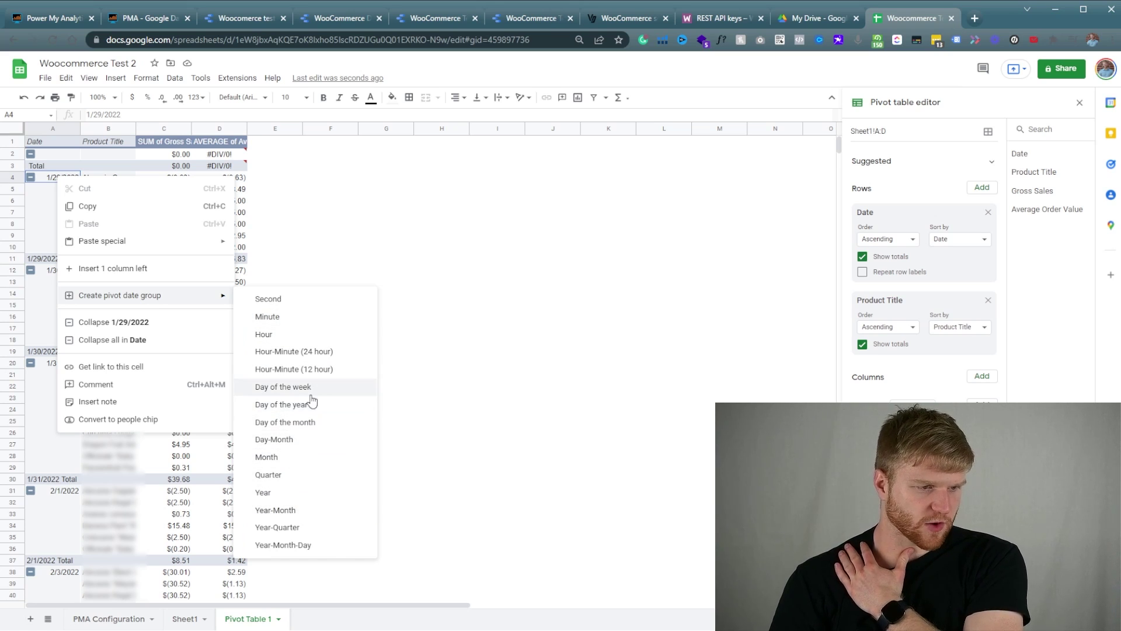
click(252, 388)
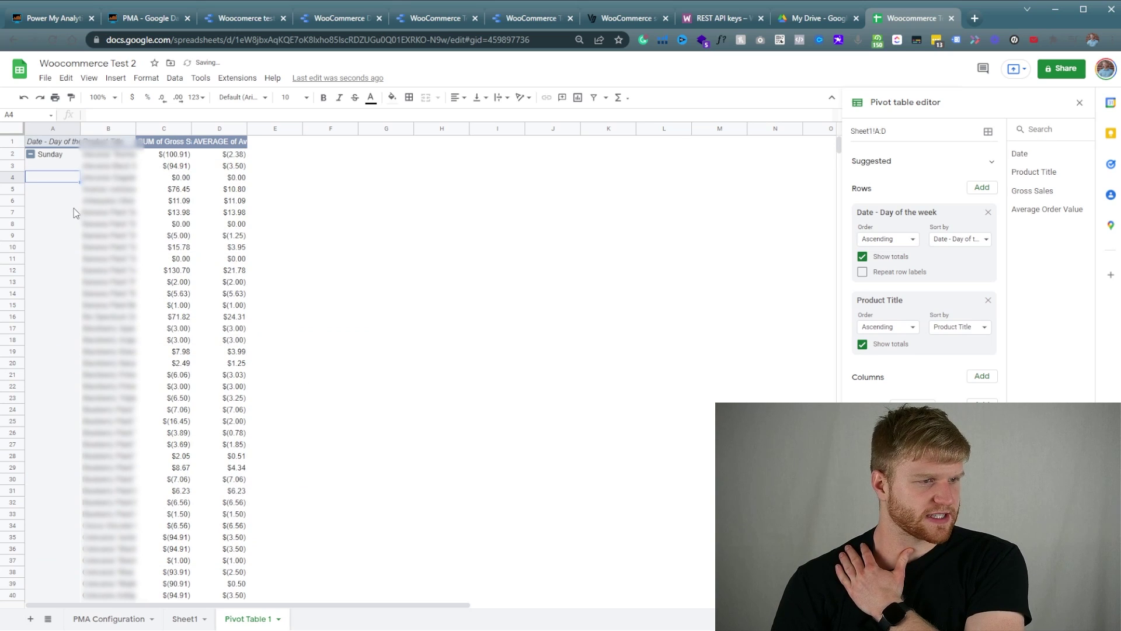
scroll(73, 208, down, 10)
scroll(130, 384, down, 4)
scroll(130, 384, up, 5)
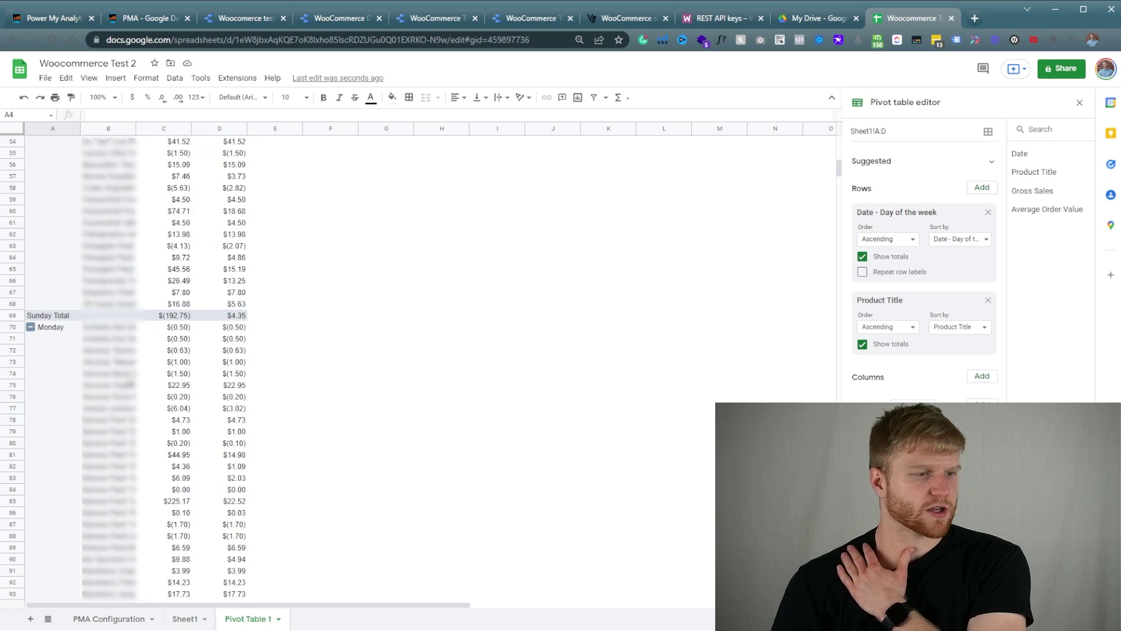
scroll(132, 382, up, 15)
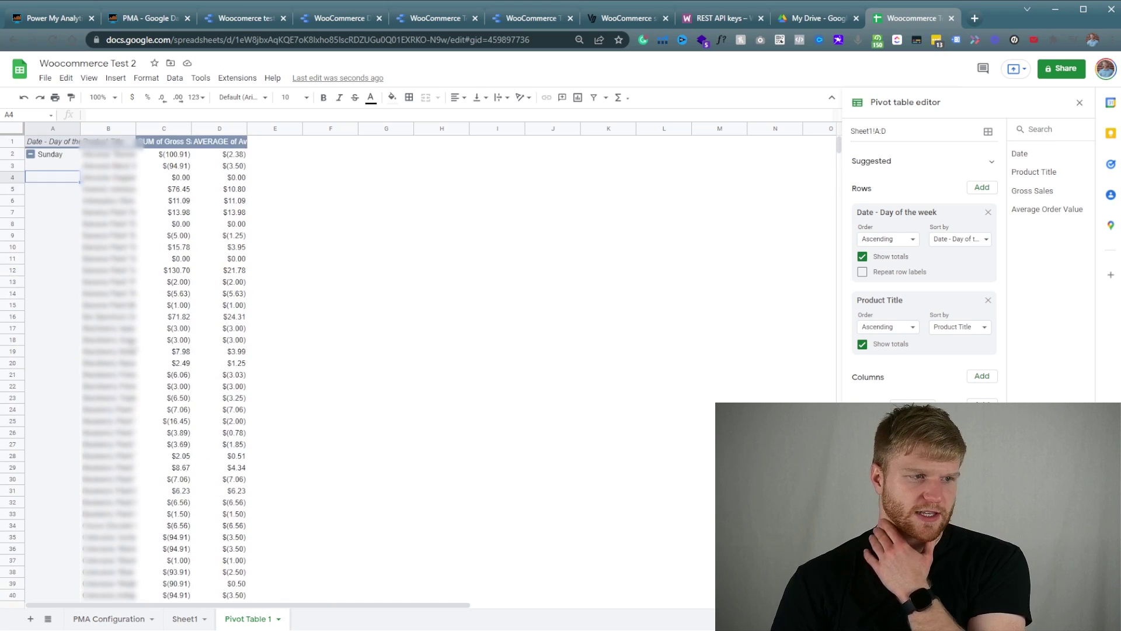
click(61, 168)
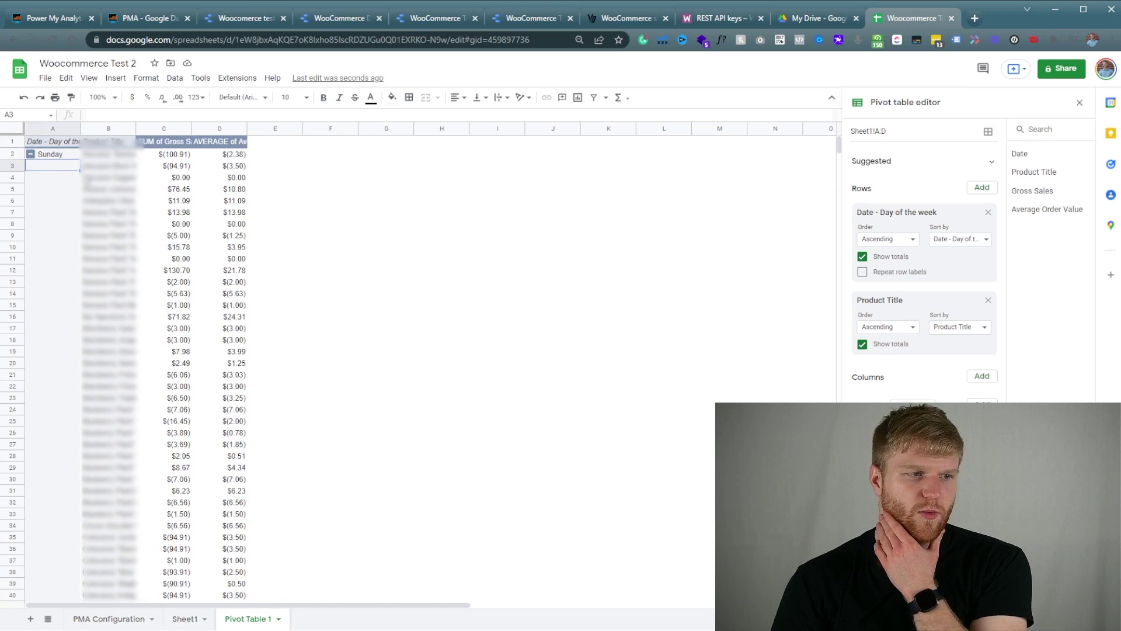
click(989, 300)
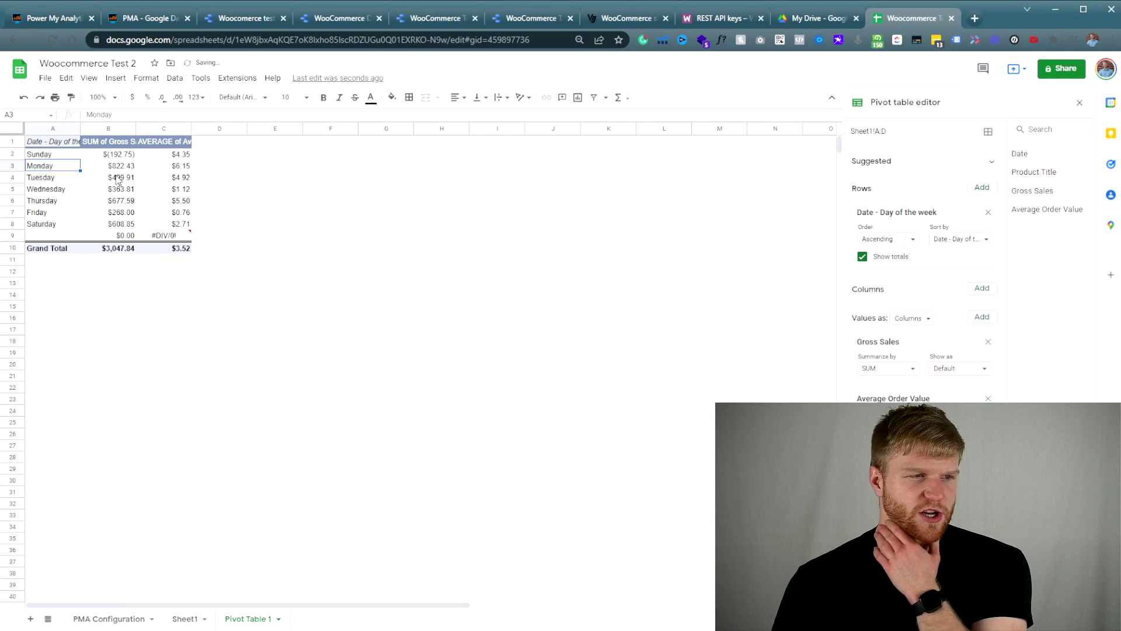
Step: Select the Sunday, Monday, Saturday and Thursday rows to compare their totals
drag(63, 156, 182, 156)
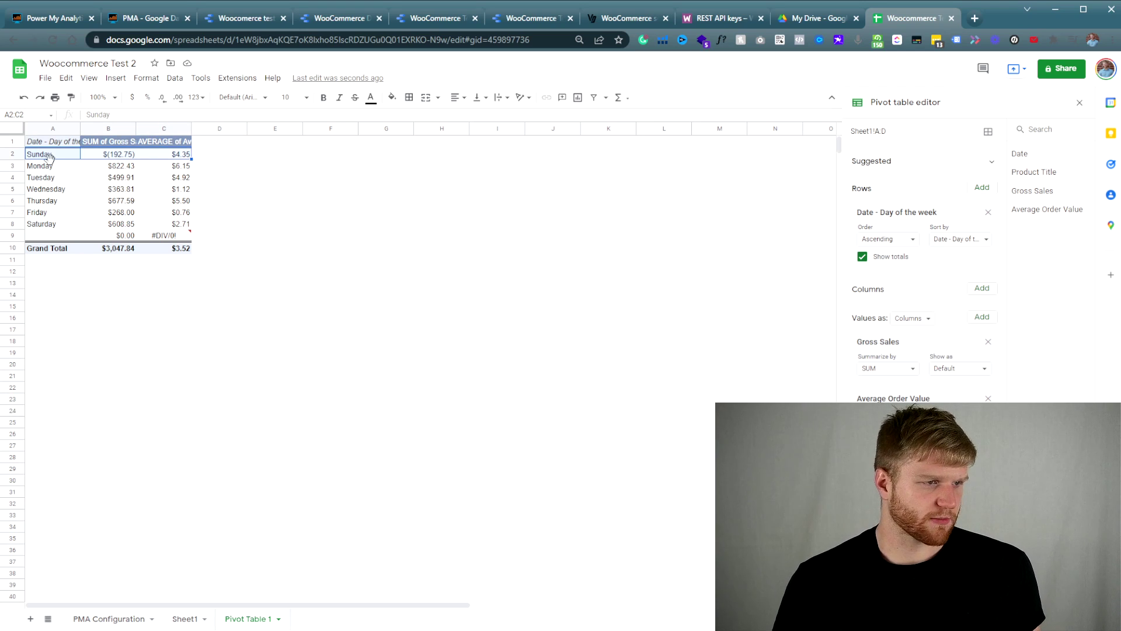
drag(51, 166, 178, 169)
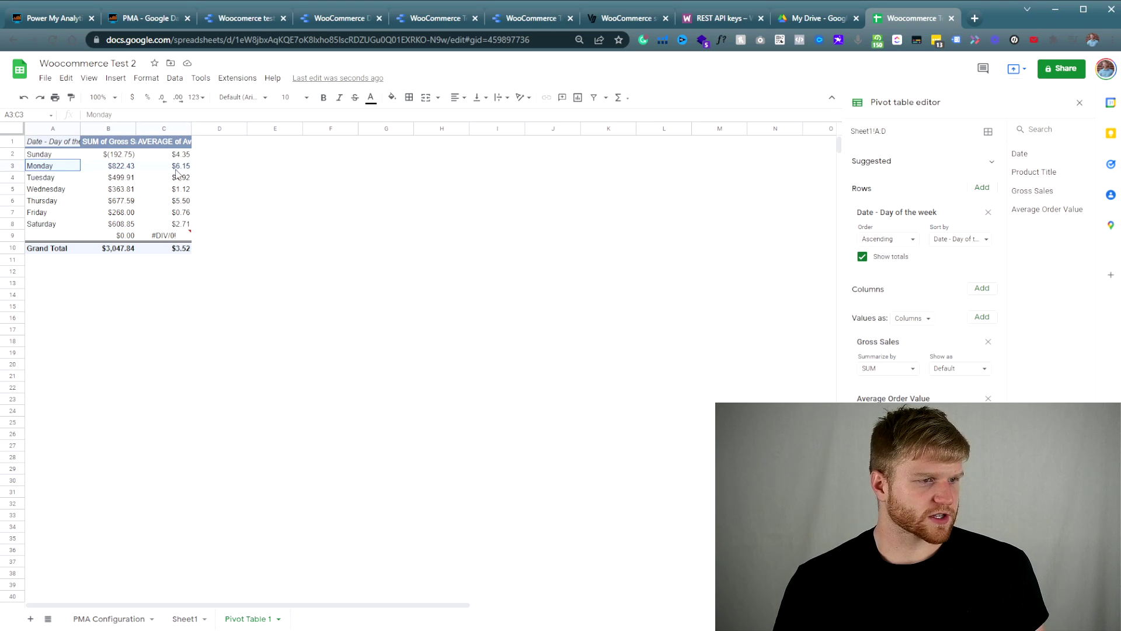
drag(56, 224, 186, 226)
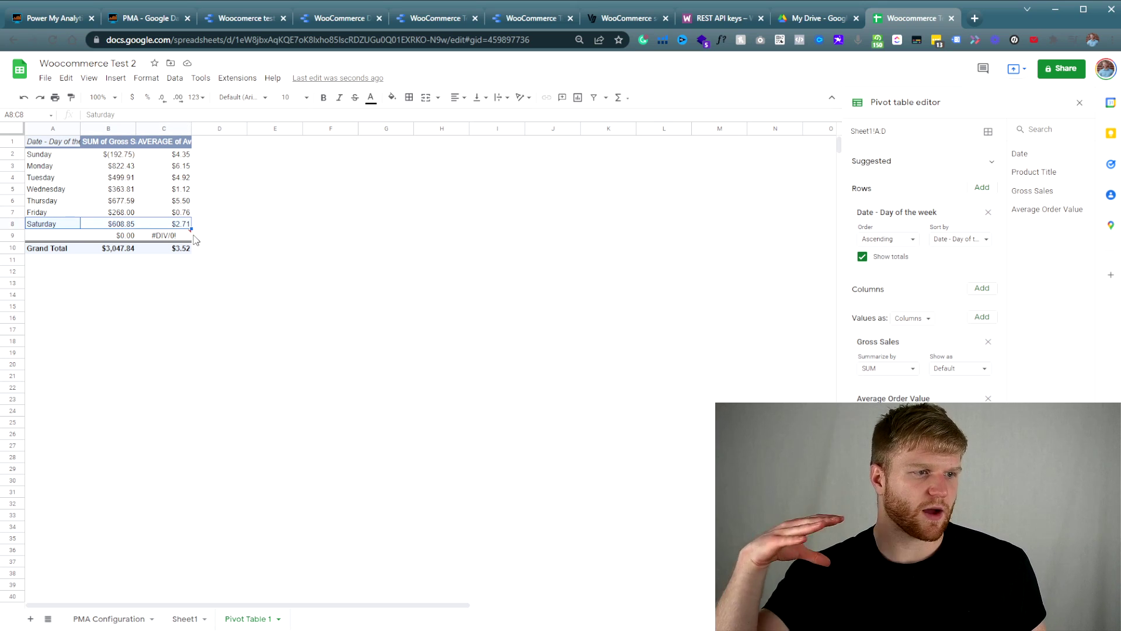
drag(69, 202, 178, 211)
drag(78, 170, 184, 173)
drag(76, 206, 175, 206)
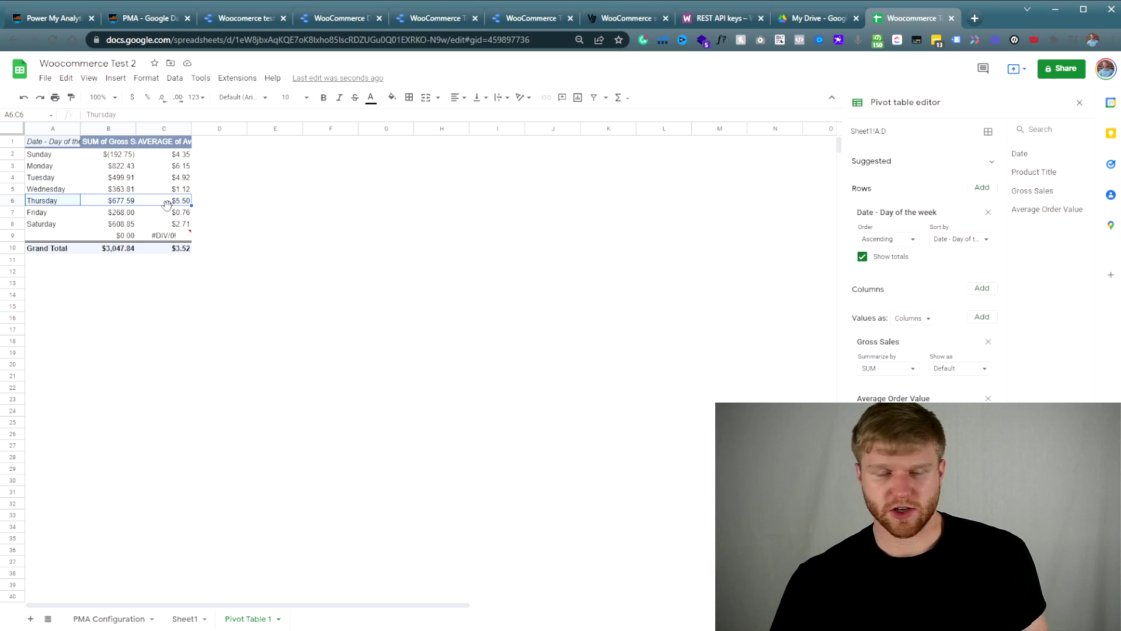
Step: Check the Tuesday row's date grouping options, then click outside the pivot to close the editor
right_click(52, 177)
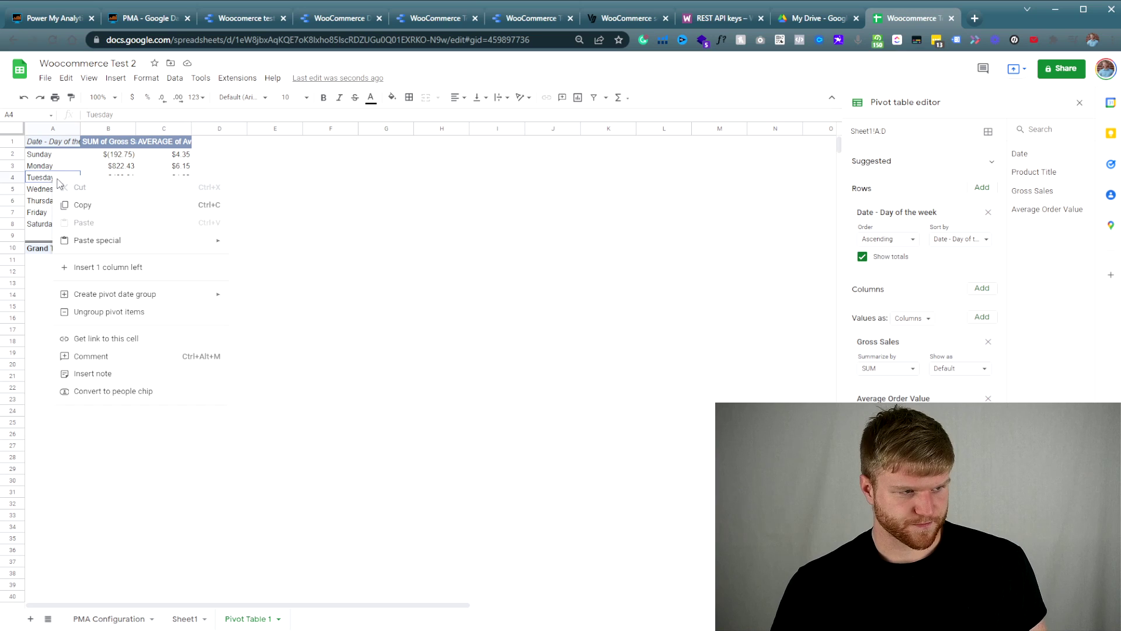
mouse_move(156, 296)
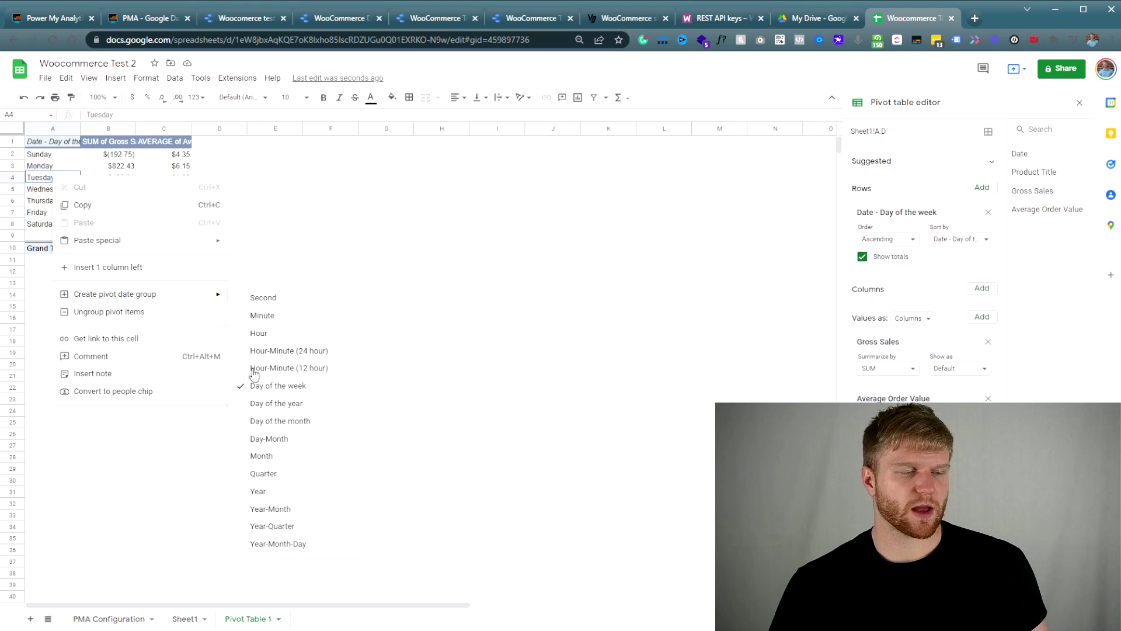
click(288, 228)
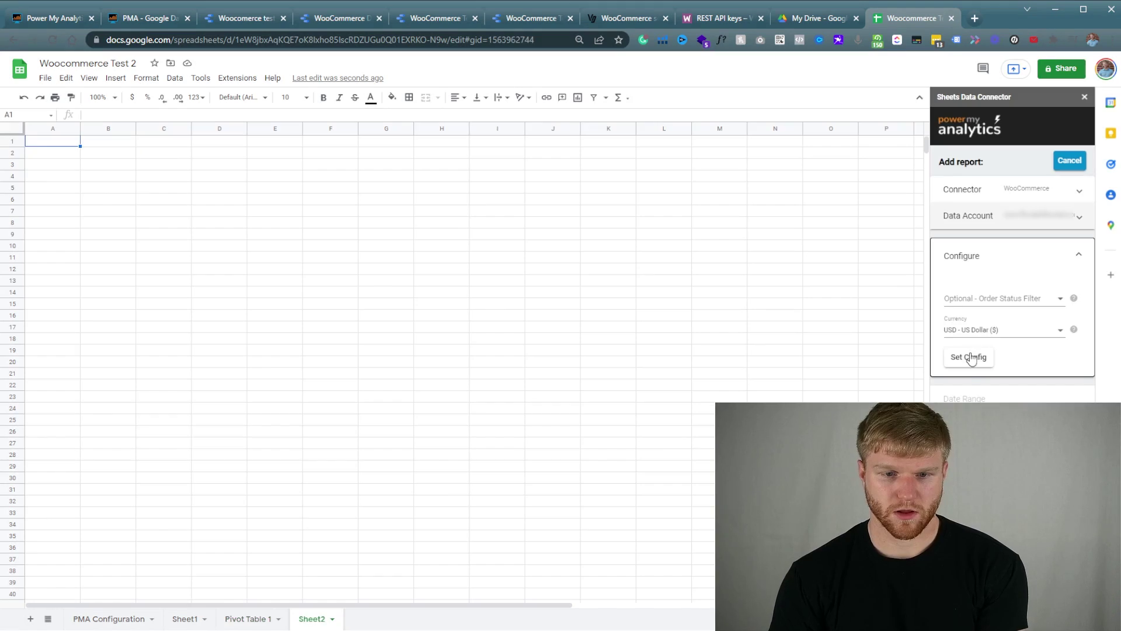
Step: Set the new WooCommerce report's date range to Last 7 days and browse its field list
click(970, 357)
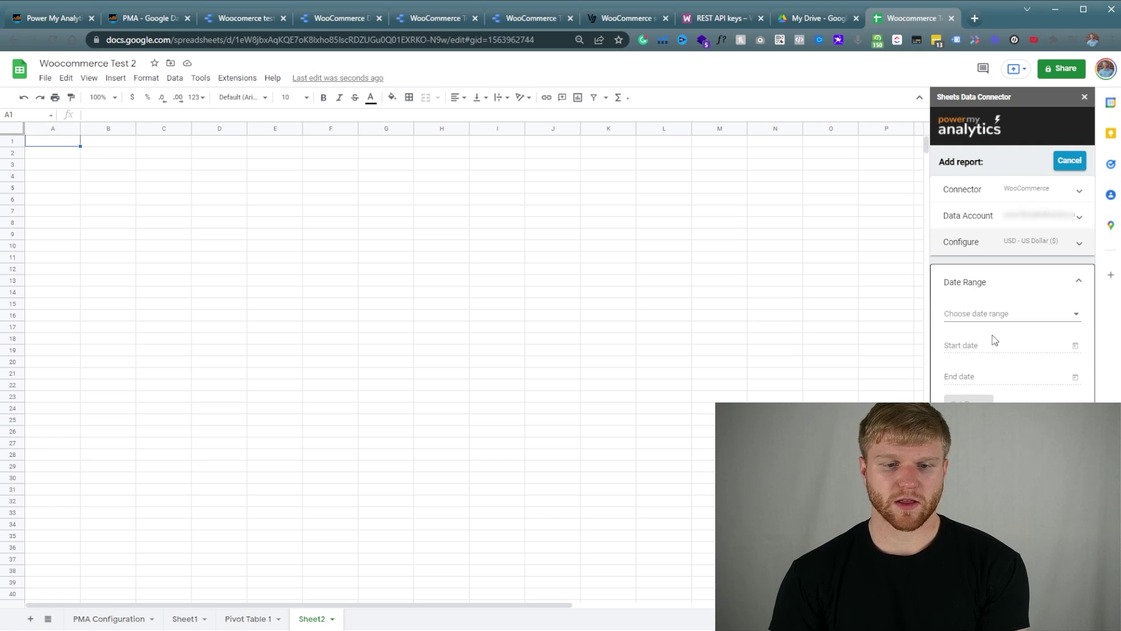
click(996, 313)
scroll(994, 378, down, 1)
click(995, 375)
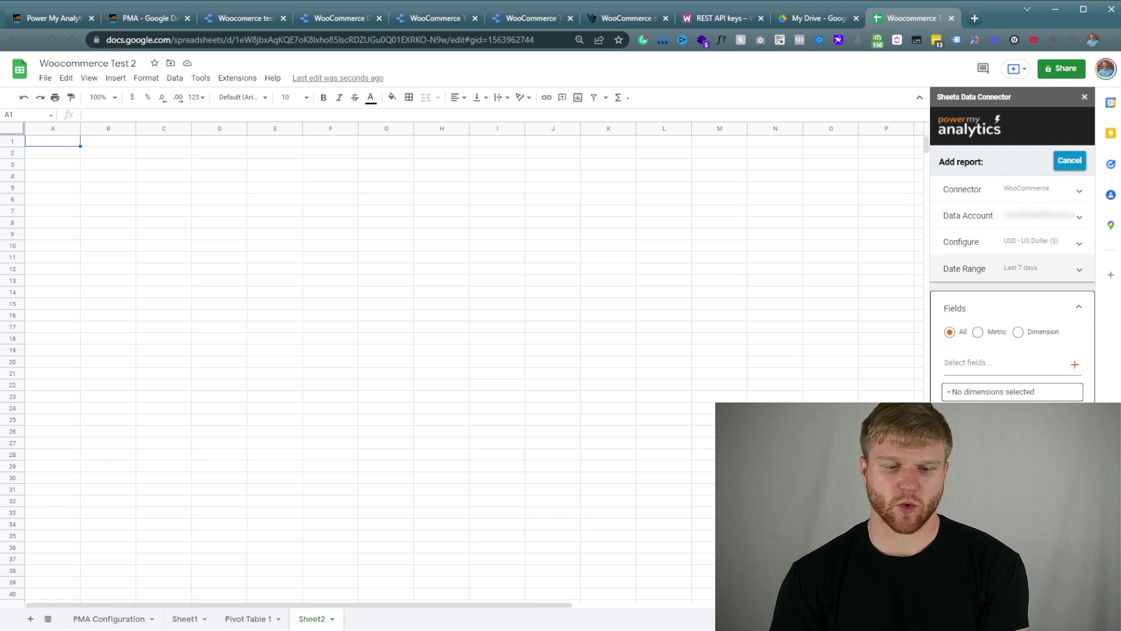
click(1000, 362)
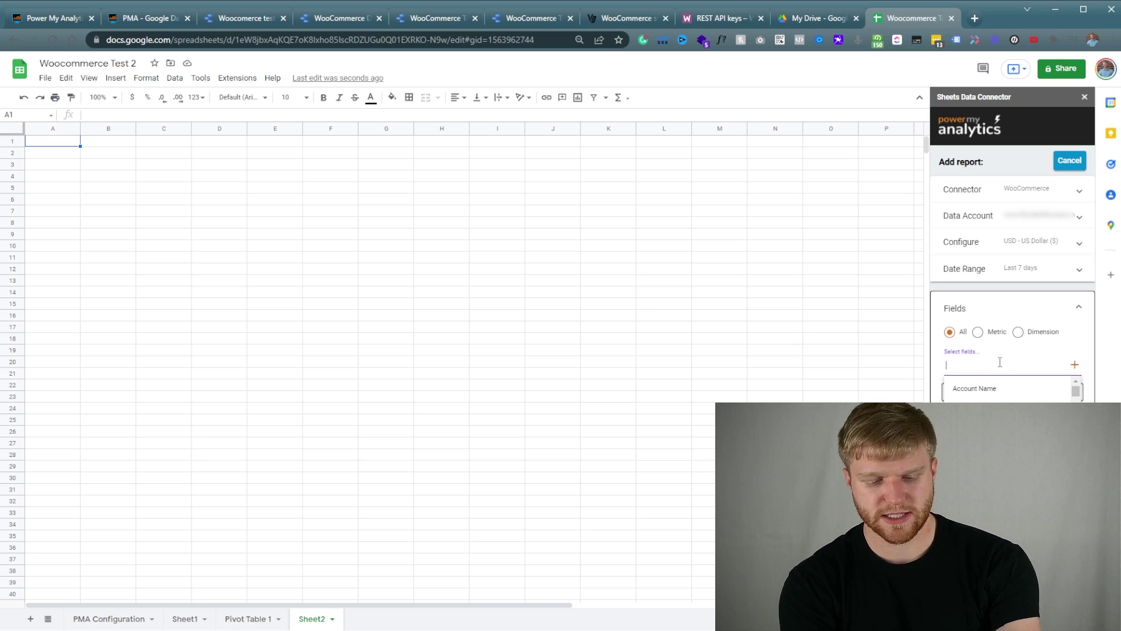
scroll(1010, 390, down, 2)
scroll(1010, 390, down, 2)
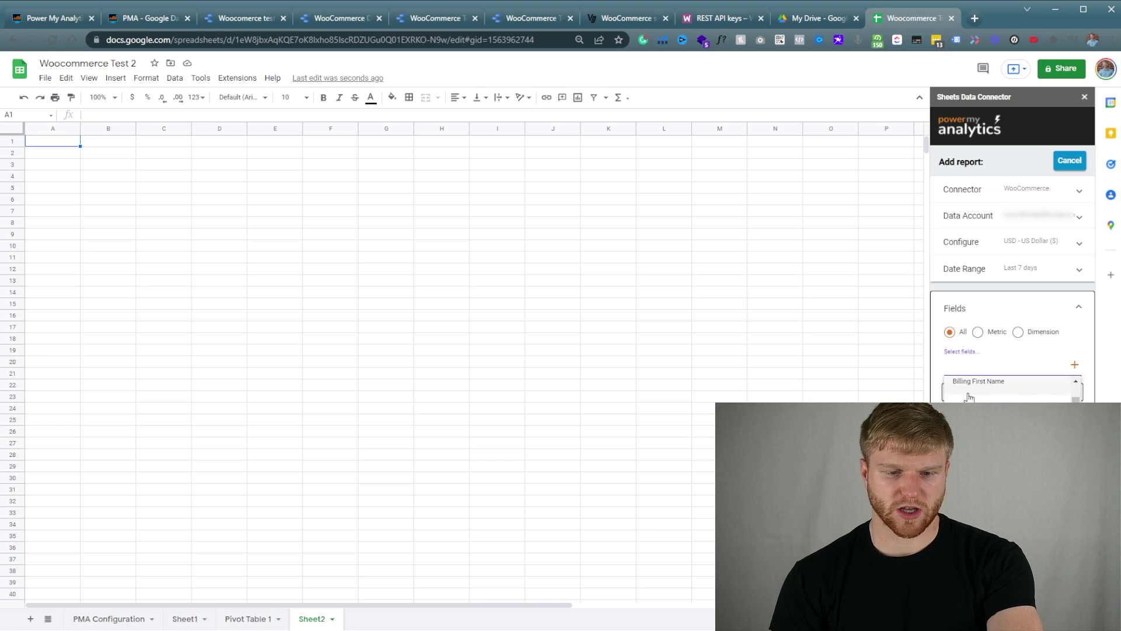
scroll(1010, 390, down, 2)
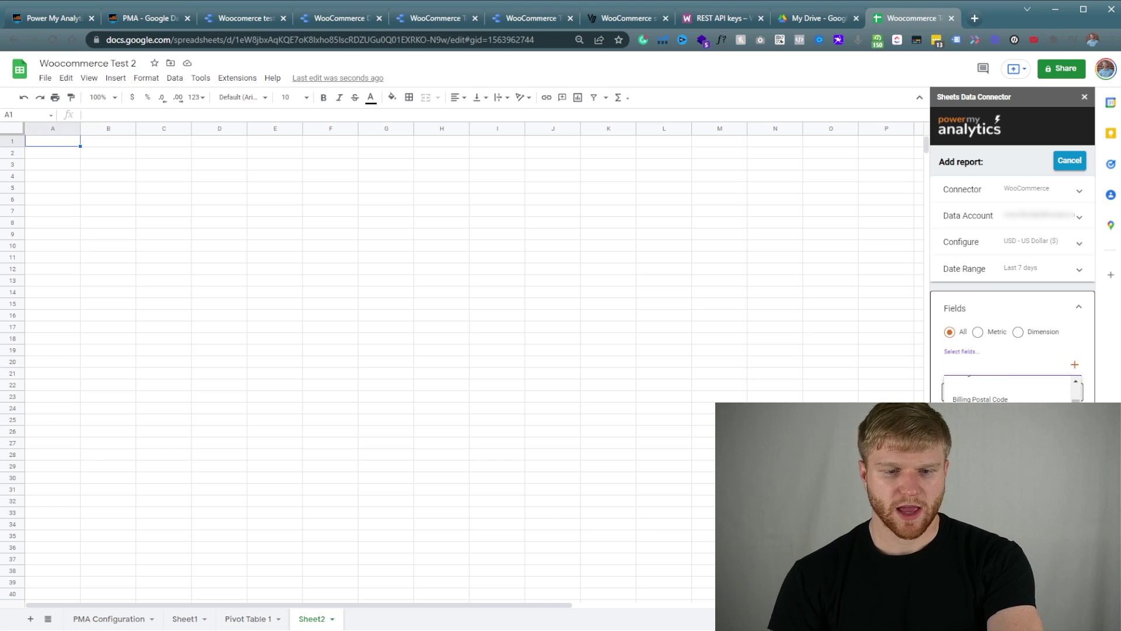
scroll(1010, 390, down, 8)
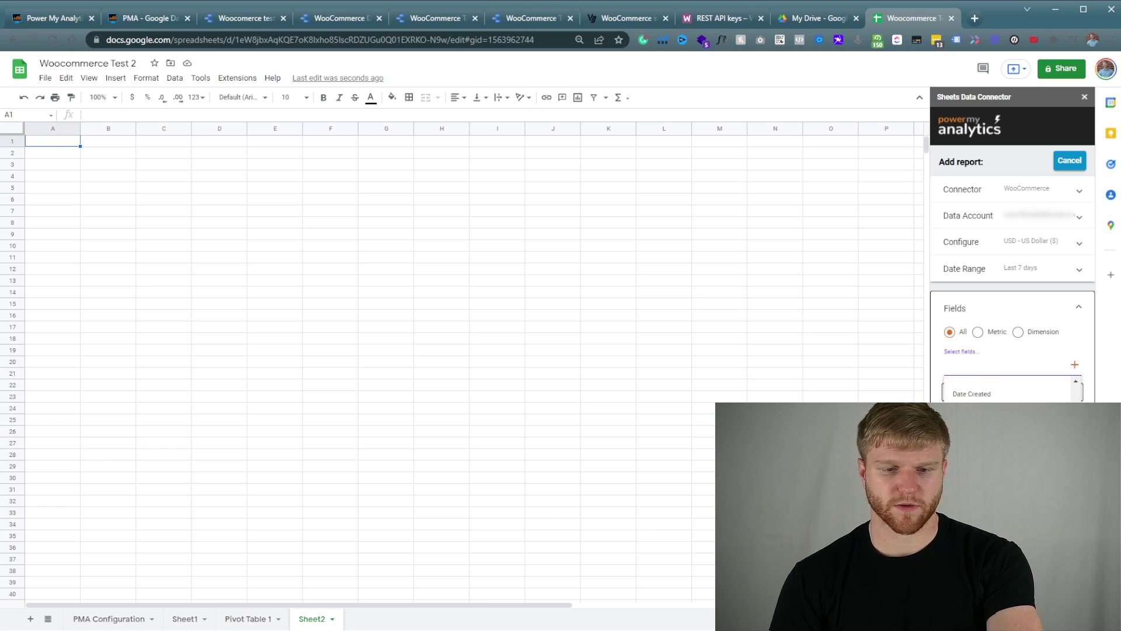
scroll(1011, 389, down, 3)
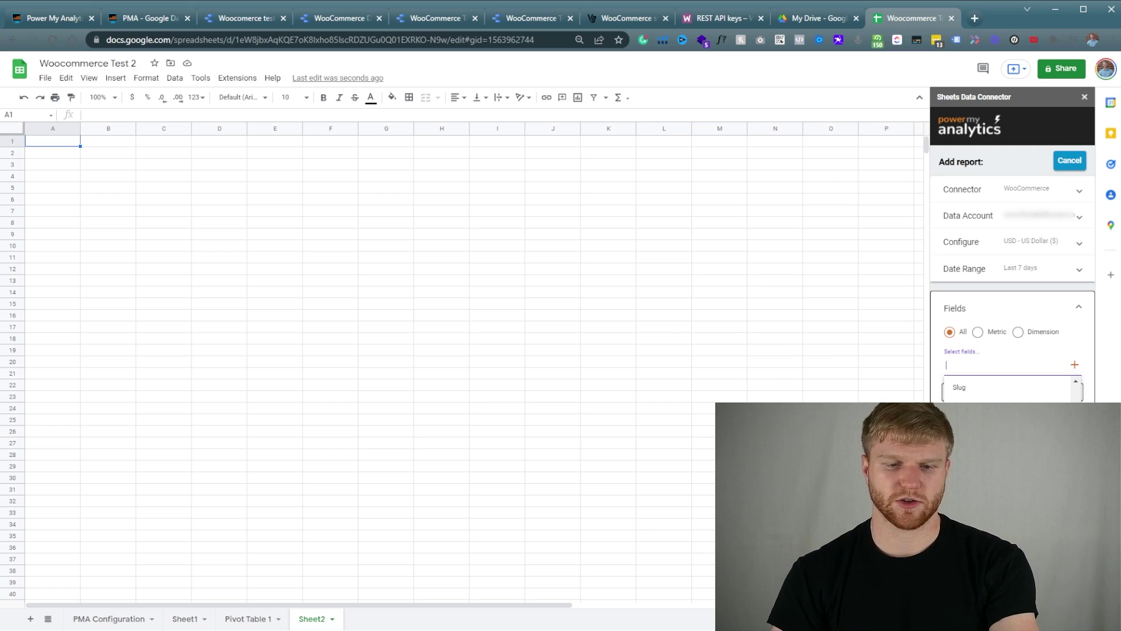
scroll(1010, 388, up, 1)
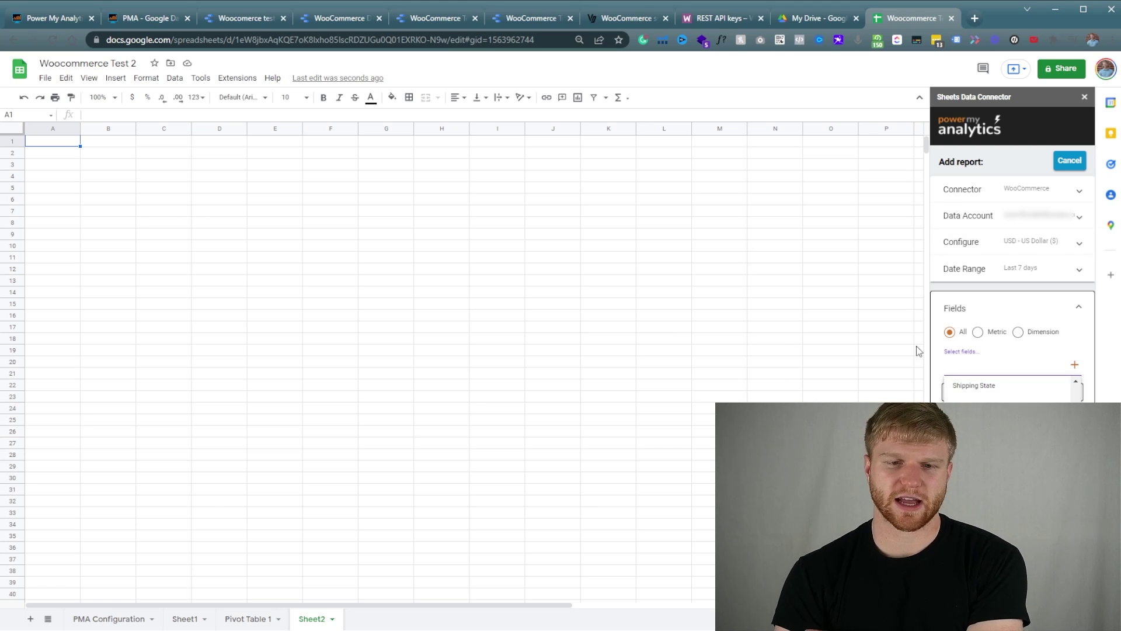
Step: Cancel the new report, schedule a Daily refresh at 7:00, and return to Sheet1
click(1070, 161)
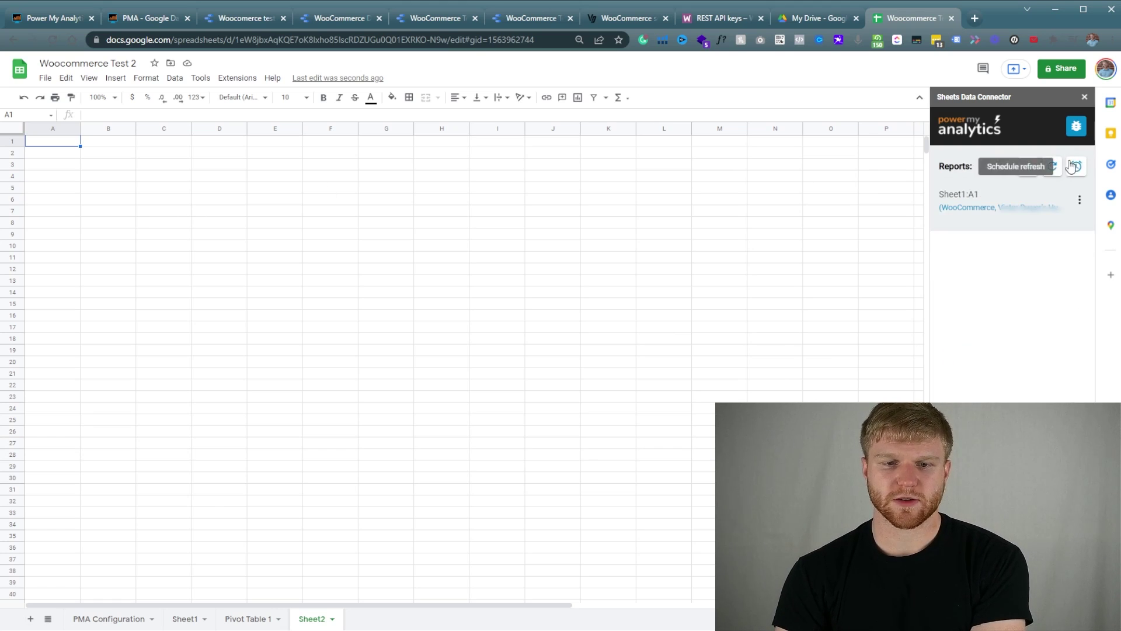
click(1058, 170)
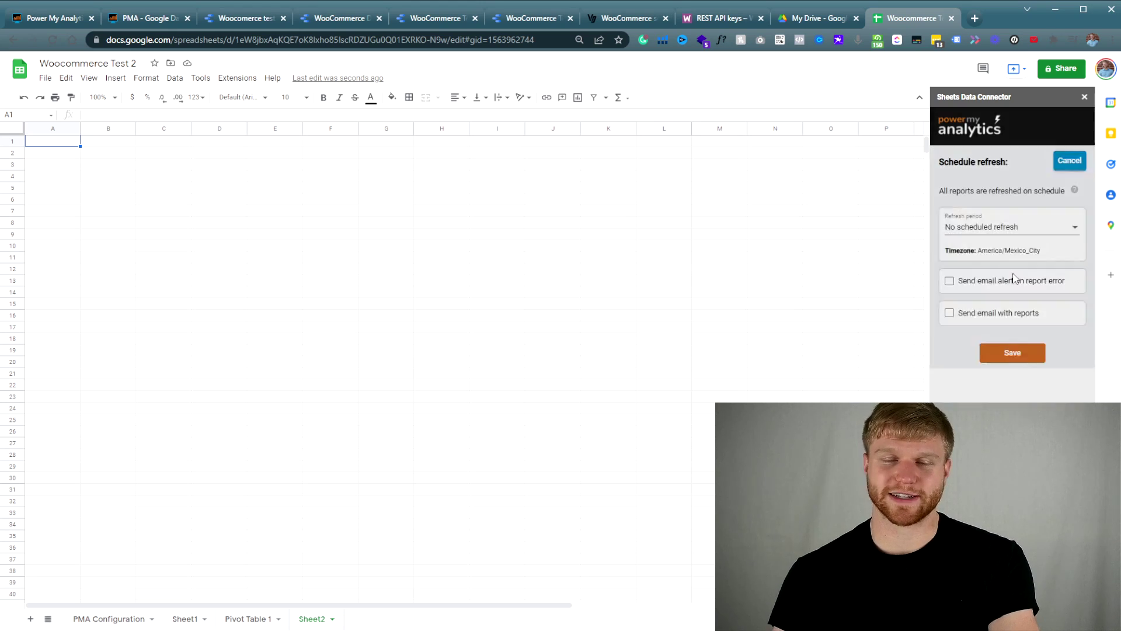
click(993, 234)
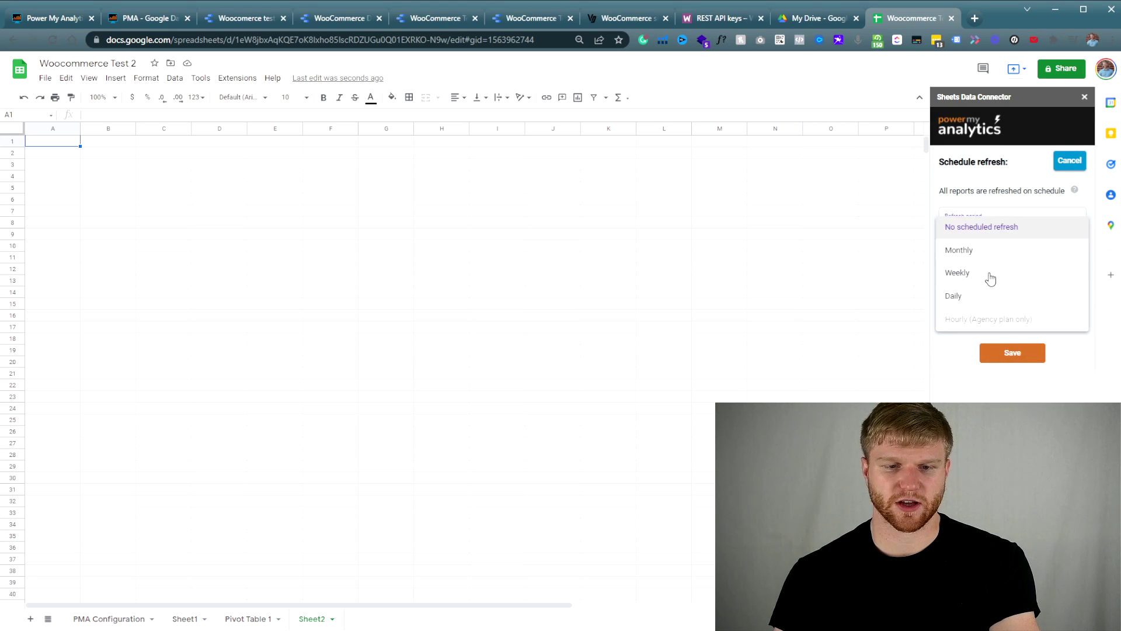
click(983, 300)
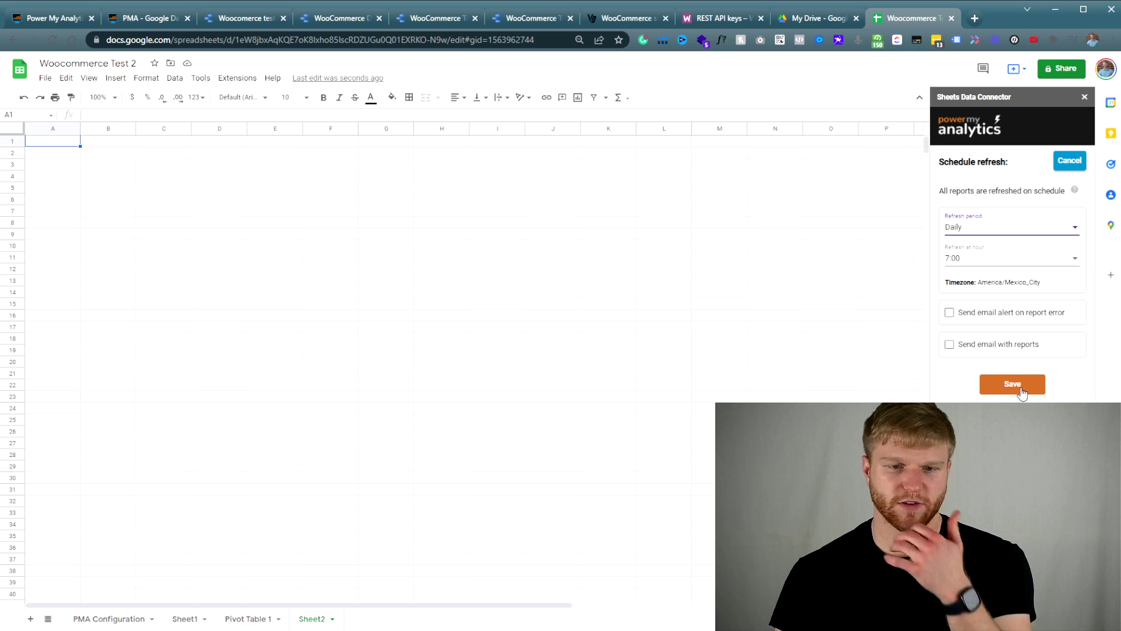
click(194, 623)
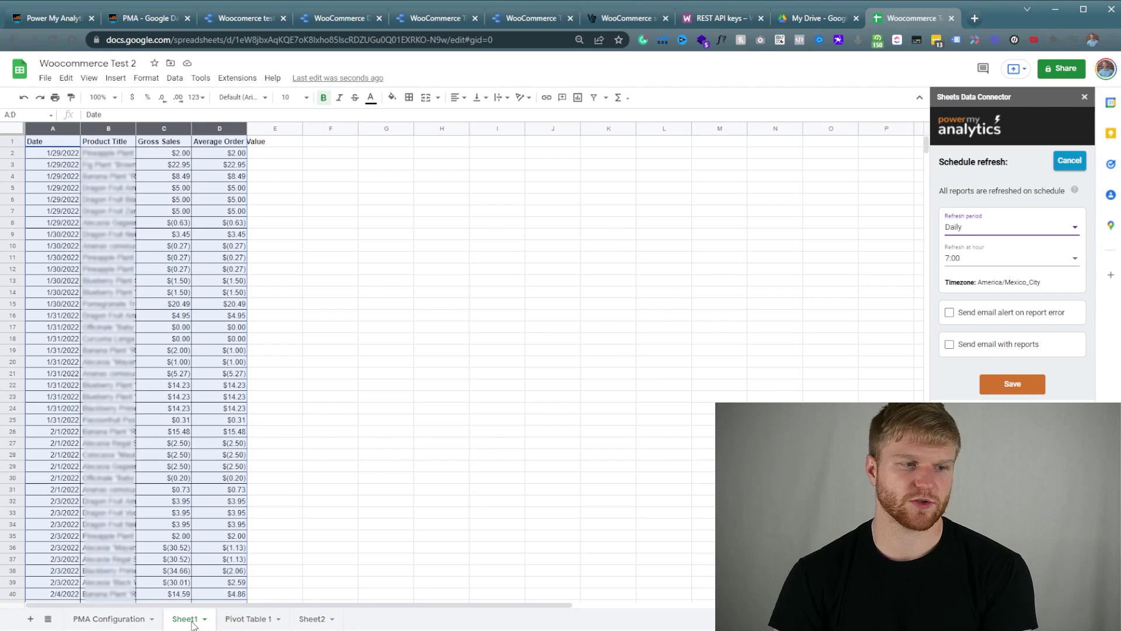